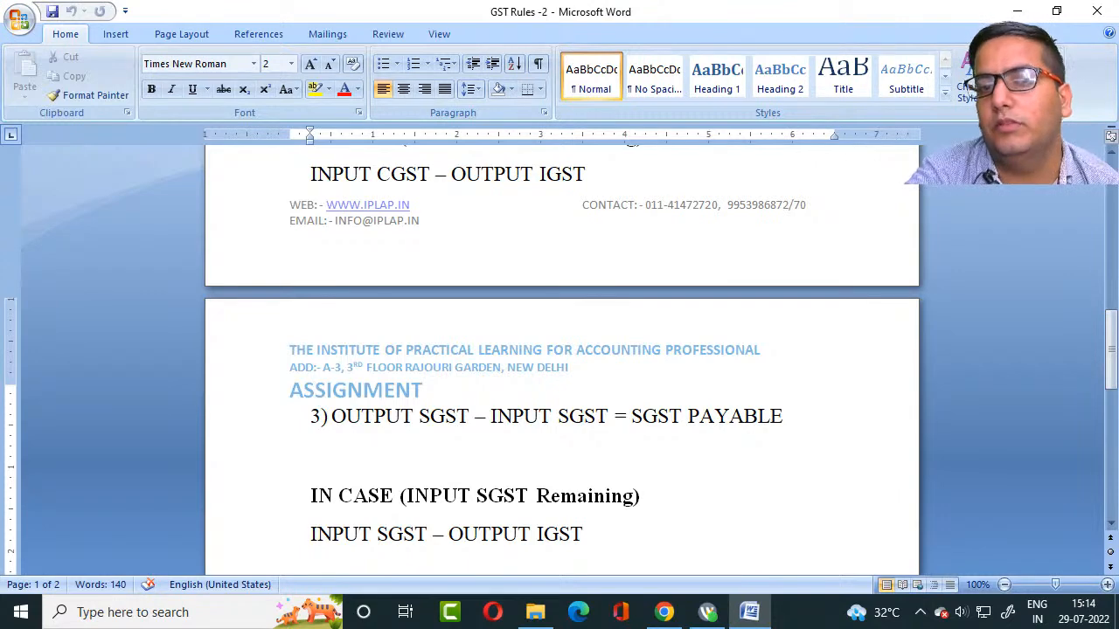
# Review the IGST, CGST and SGST set-off rules and the example case tables in the GST Rules -2 document.
pyautogui.scroll(-4, 561, 359)
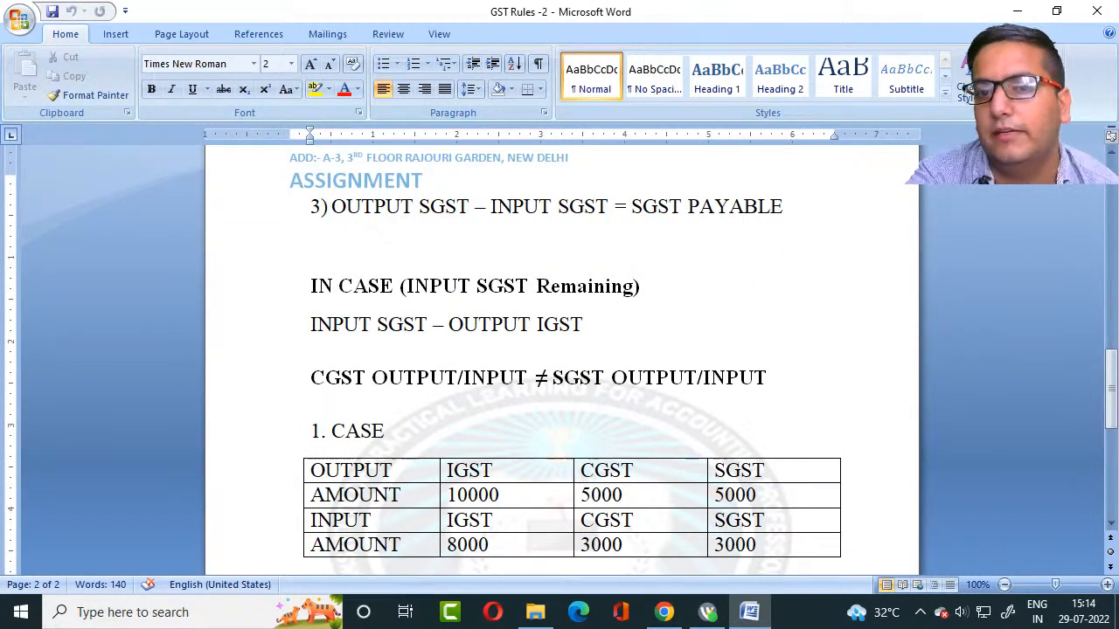
pyautogui.scroll(-4, 568, 358)
pyautogui.scroll(2, 568, 358)
pyautogui.scroll(18, 561, 359)
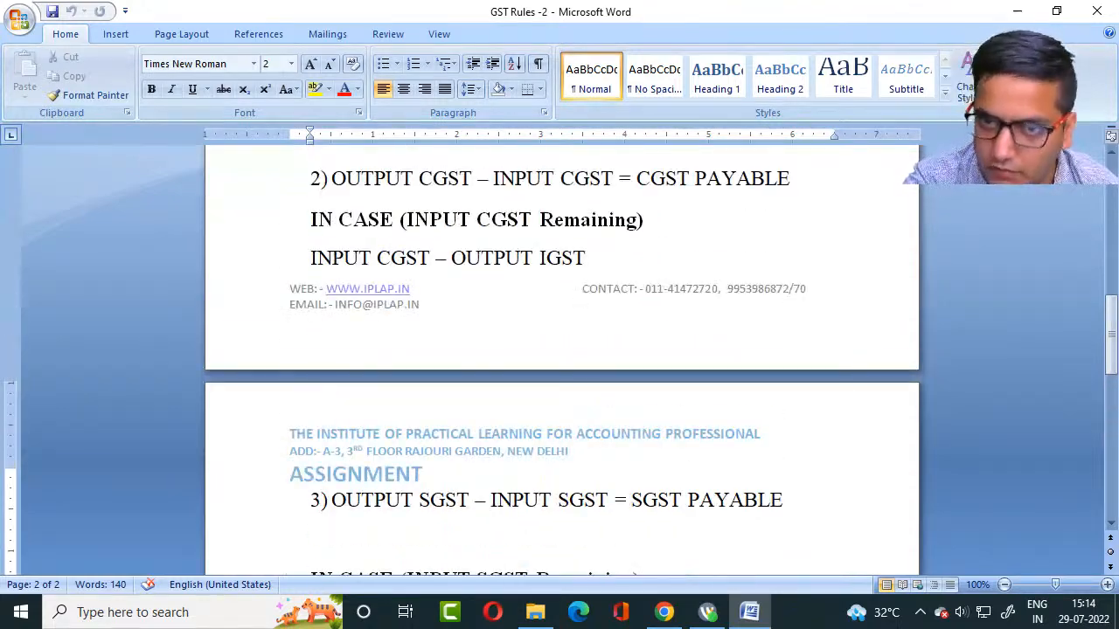
pyautogui.scroll(7, 561, 358)
pyautogui.scroll(-17, 561, 358)
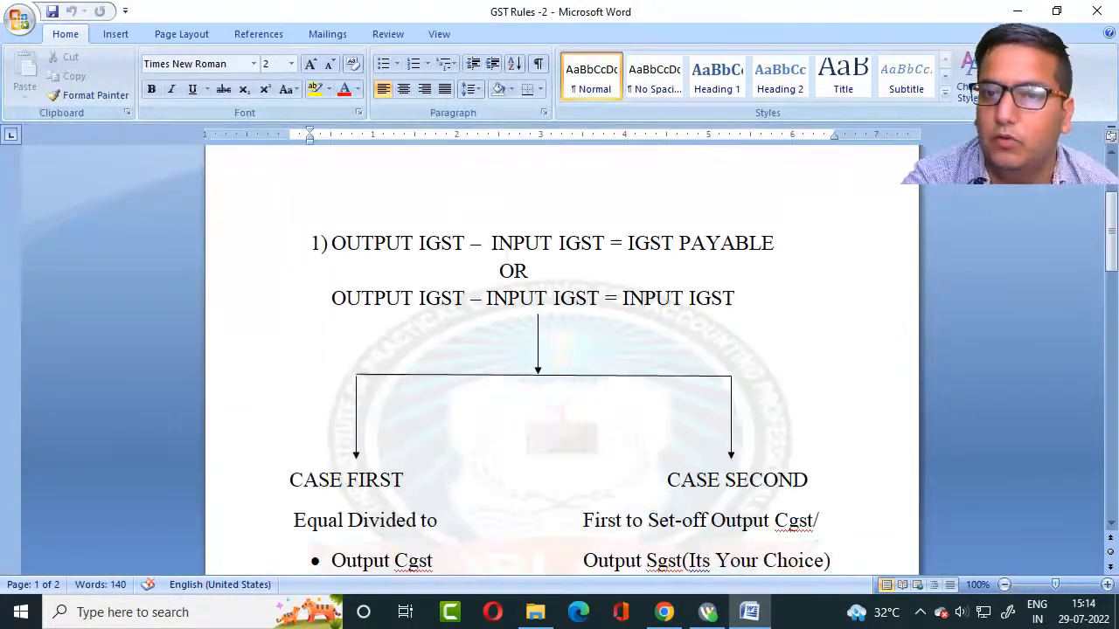
pyautogui.scroll(18, 561, 359)
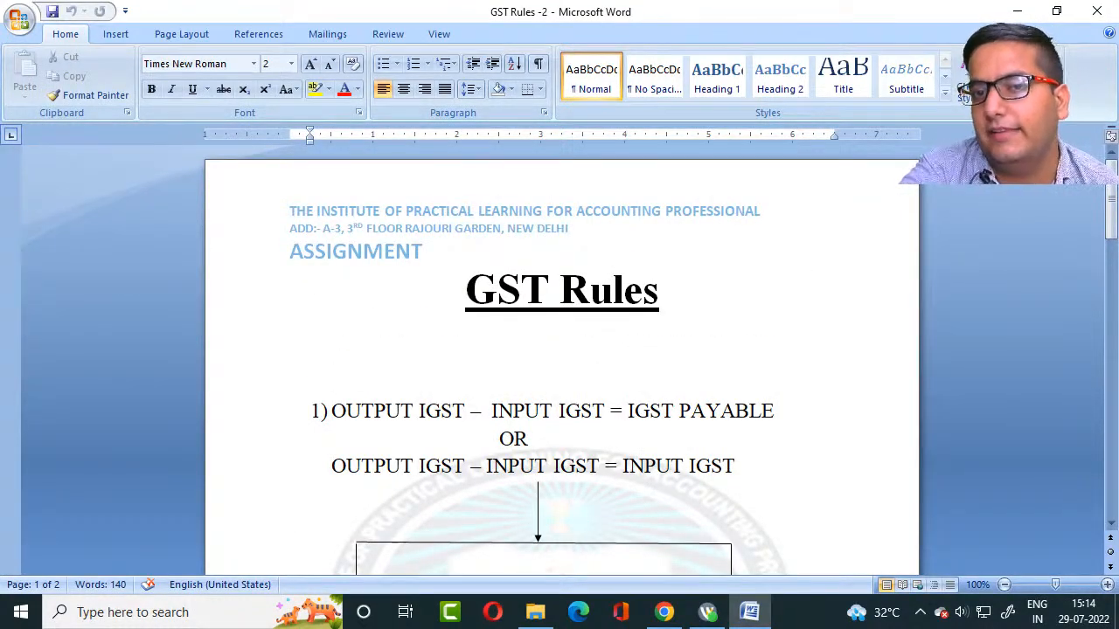
pyautogui.scroll(-4, 561, 359)
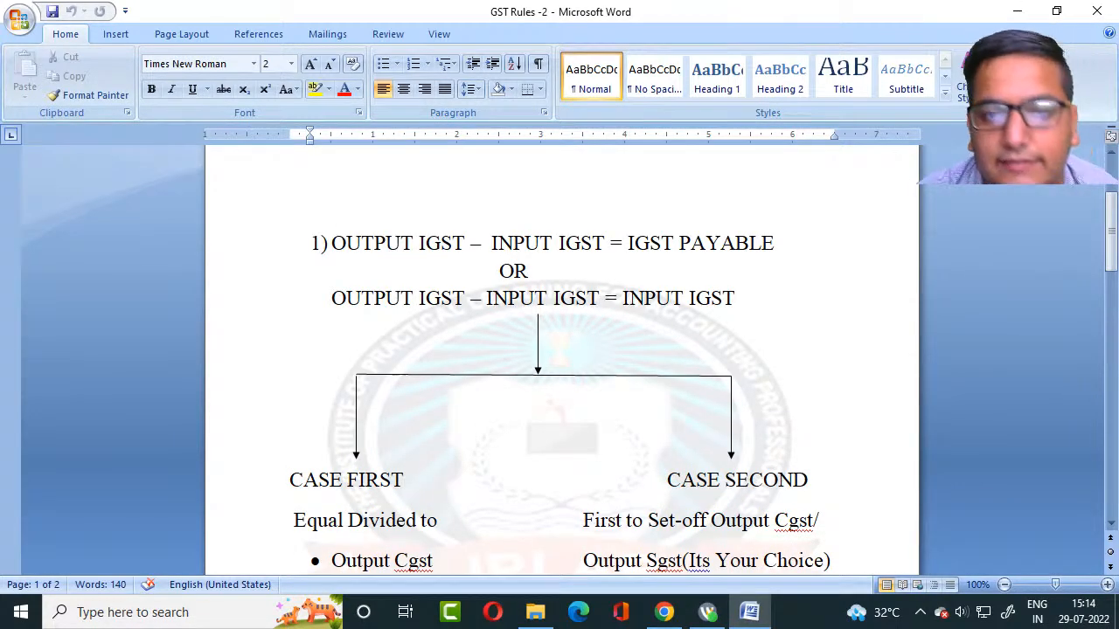
pyautogui.scroll(-2, 561, 358)
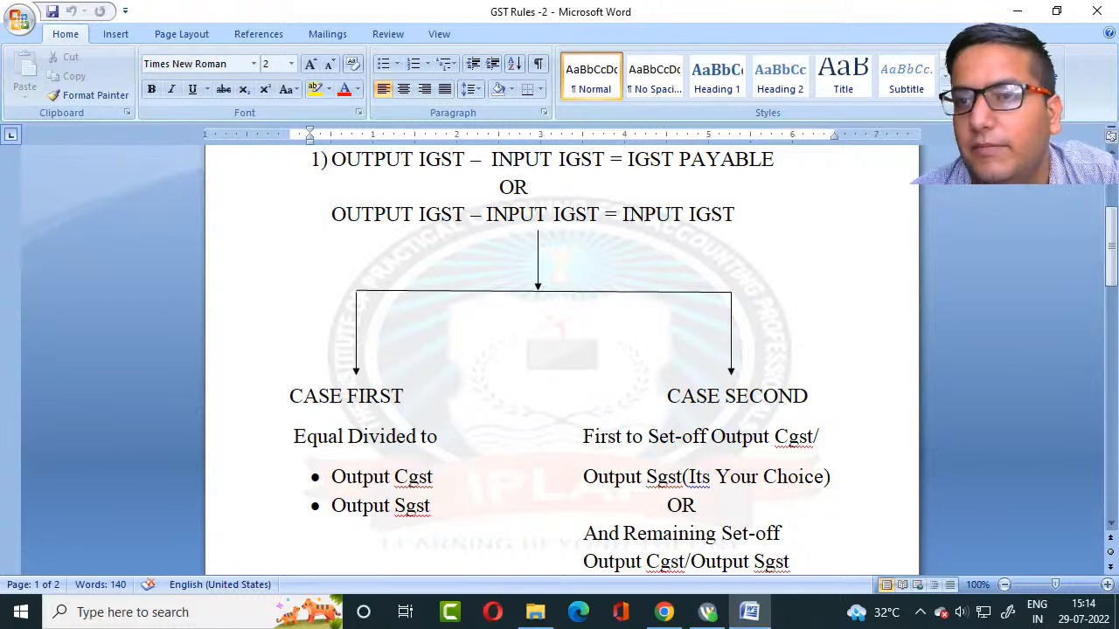
pyautogui.scroll(-10, 561, 359)
pyautogui.scroll(14, 562, 359)
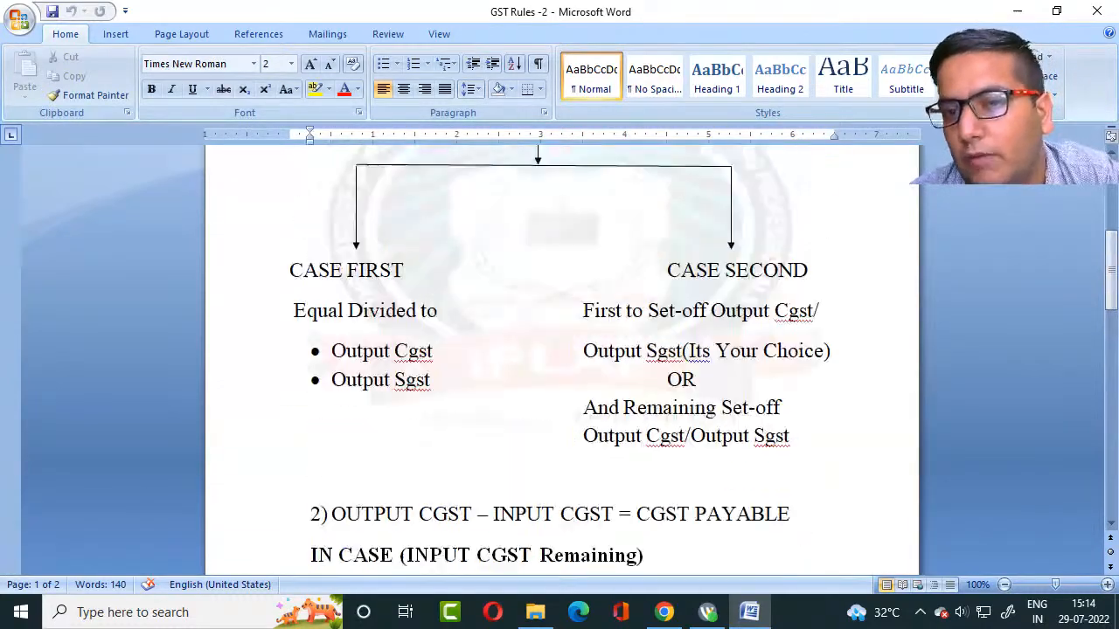
pyautogui.scroll(2, 561, 358)
pyautogui.scroll(-20, 561, 358)
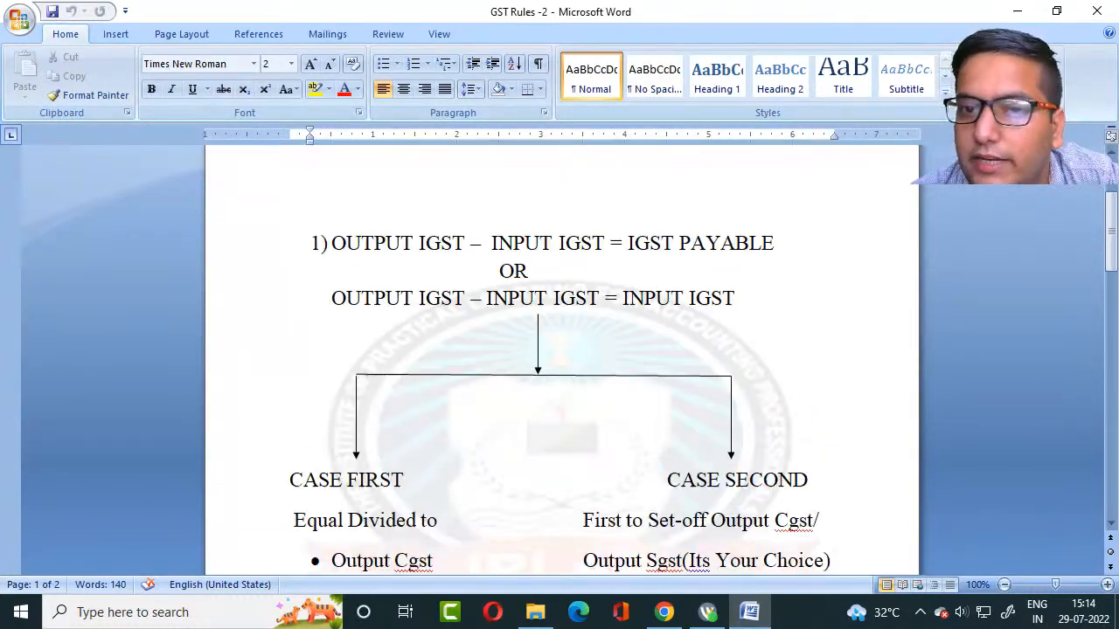
pyautogui.scroll(-8, 561, 358)
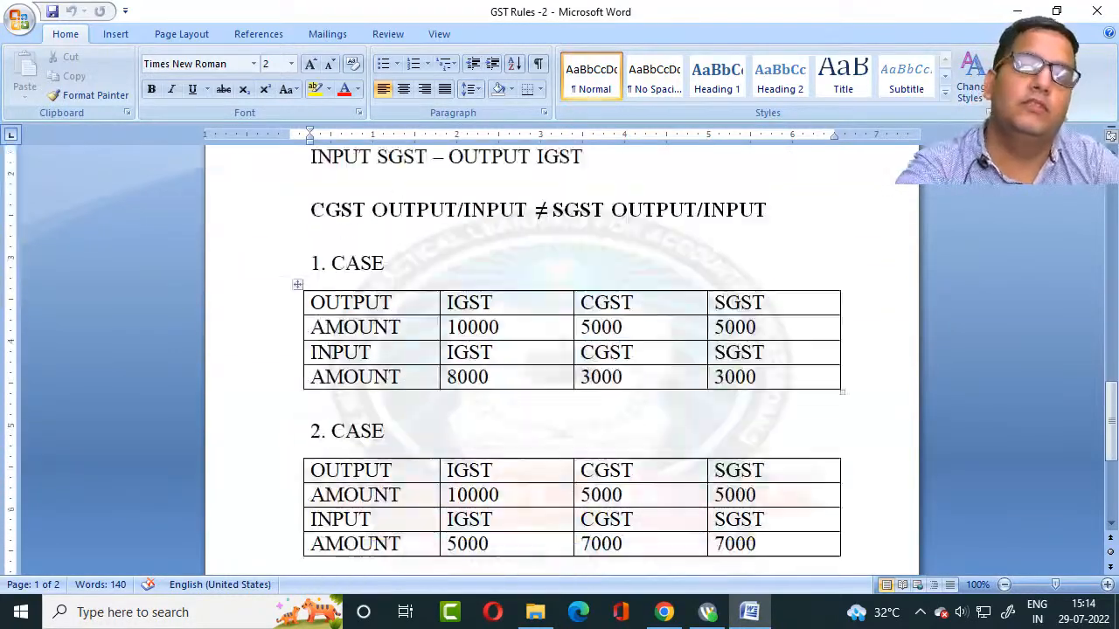
pyautogui.scroll(6, 562, 358)
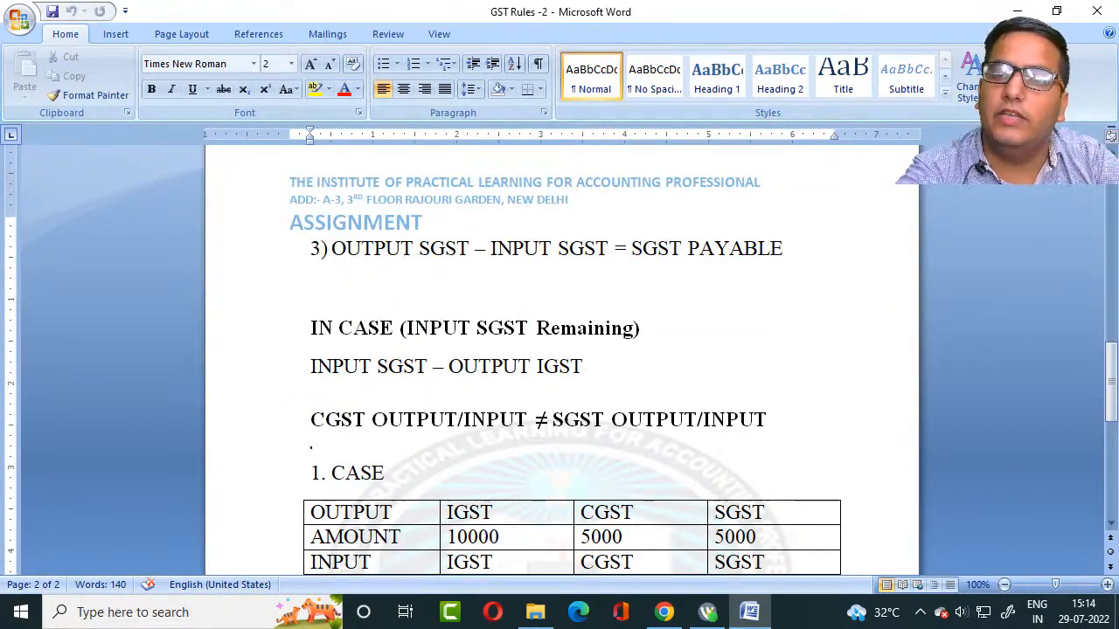
pyautogui.moveTo(787, 250); pyautogui.dragTo(631, 254)
pyautogui.click(609, 368)
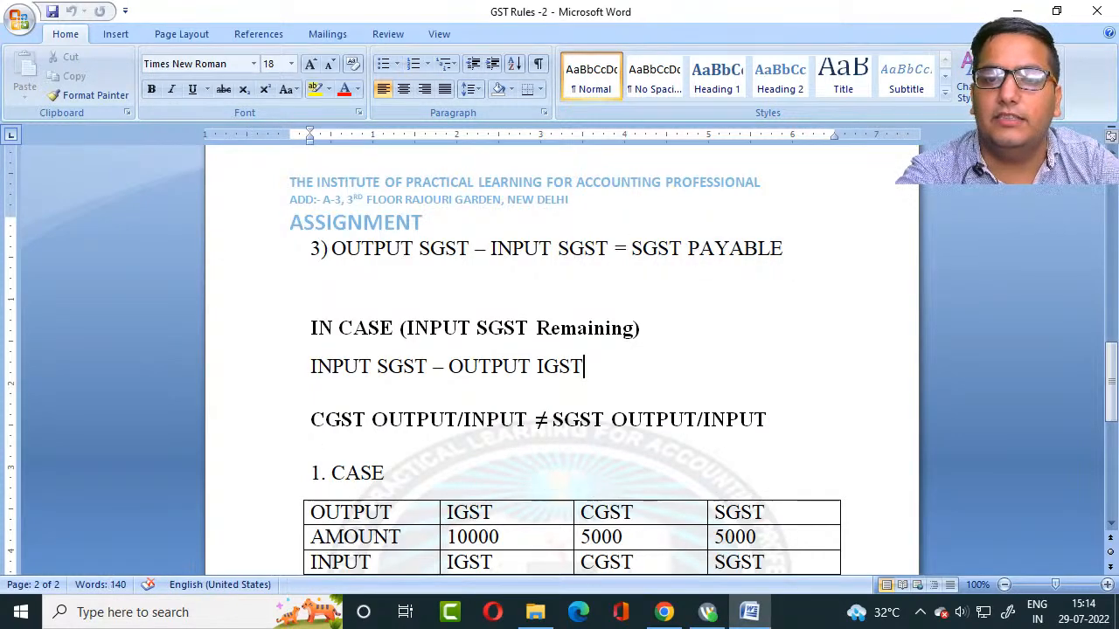
pyautogui.scroll(-6, 609, 368)
pyautogui.scroll(6, 609, 368)
pyautogui.scroll(20, 561, 358)
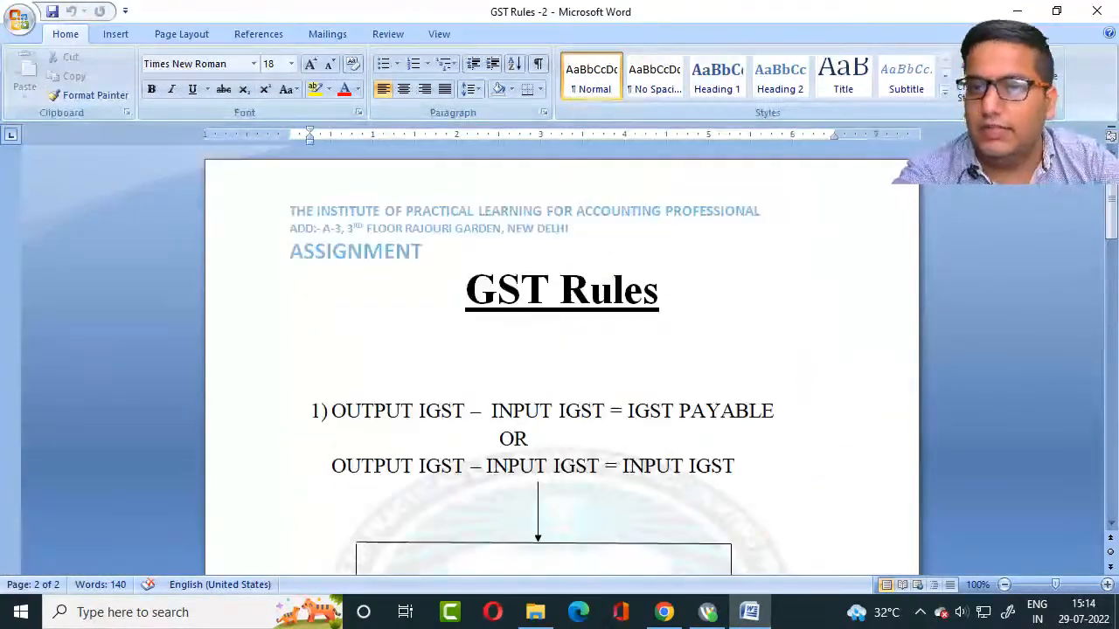
# Minimise the document and folder windows, launch Busy 21 and dismiss its startup messages.
pyautogui.click(1018, 12)
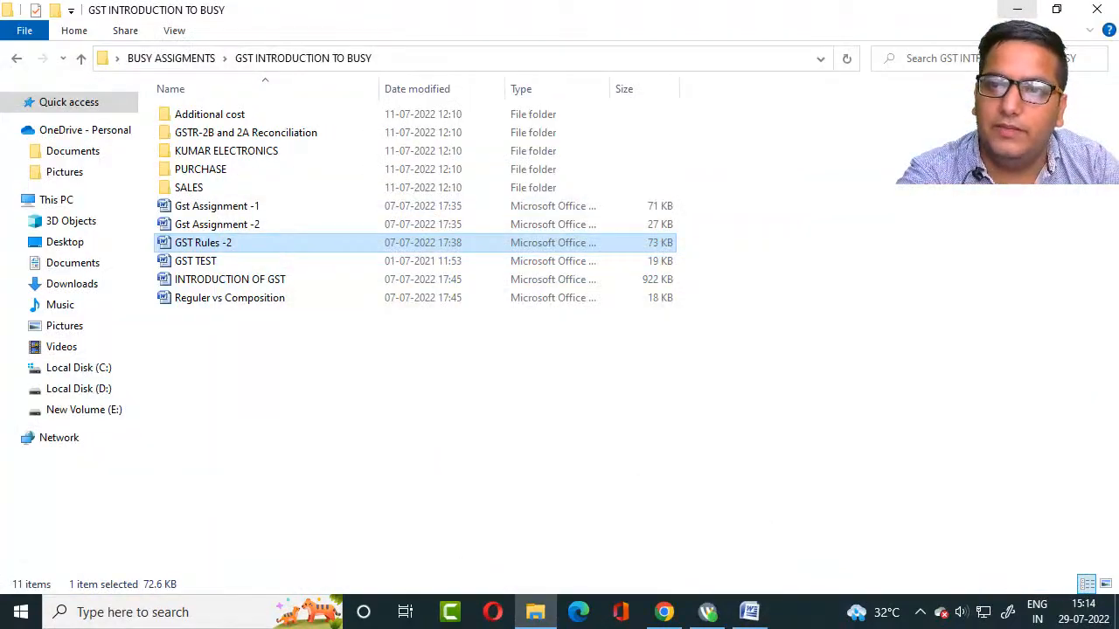
pyautogui.click(1017, 11)
pyautogui.doubleClick(556, 415)
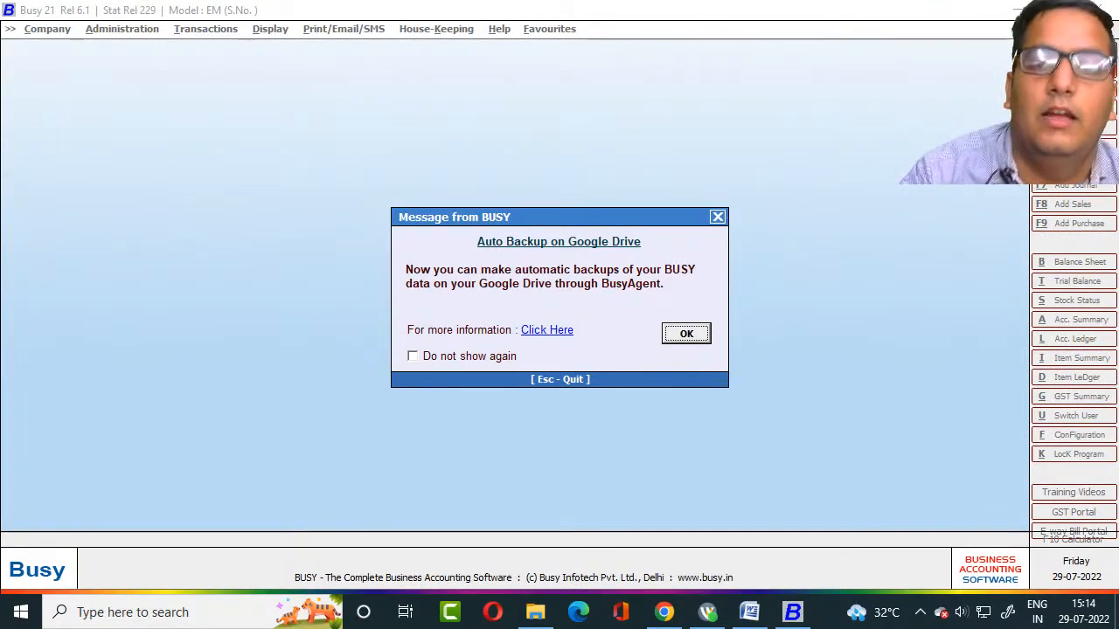
pyautogui.press('Escape')
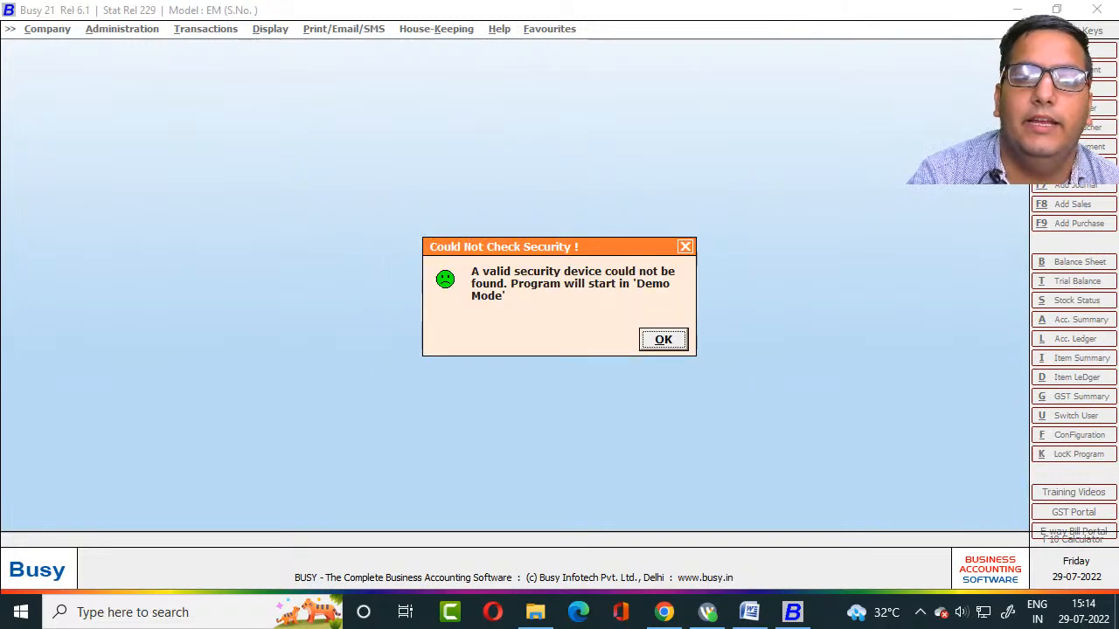
pyautogui.press('Return')
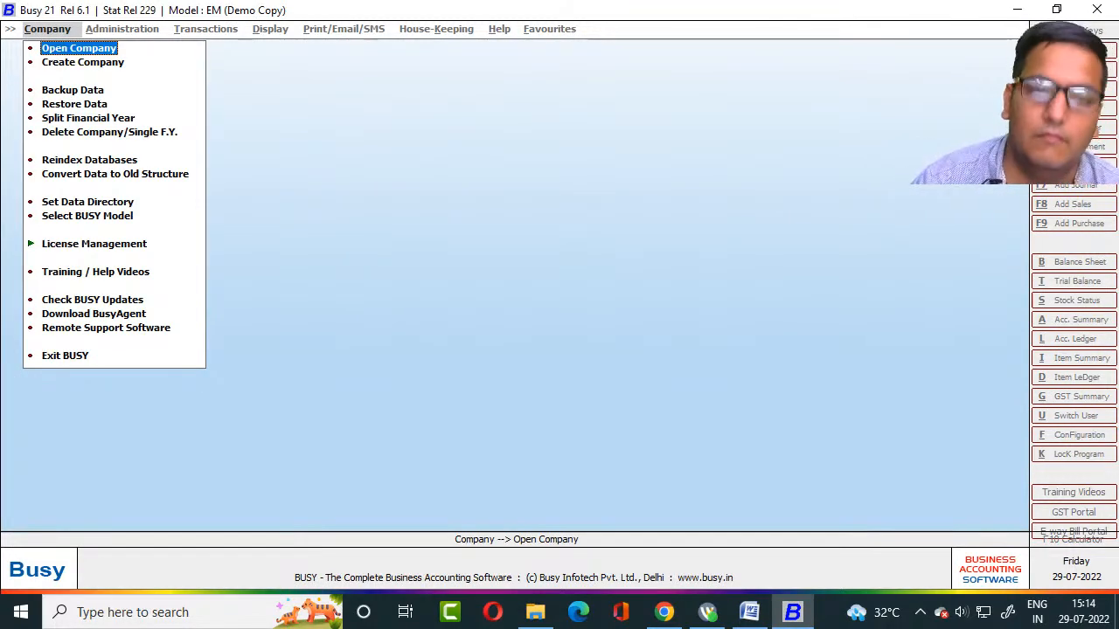
# Open the company India Electronic GST from the company list.
pyautogui.press('Return')
pyautogui.press('Down')
pyautogui.press('Down')
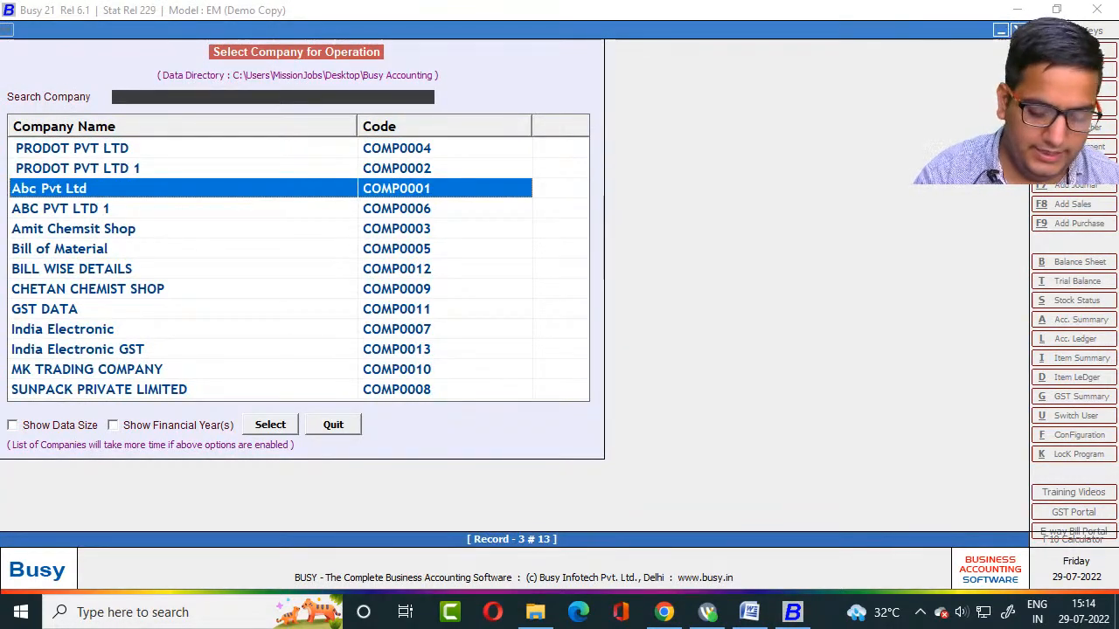
pyautogui.press('i')
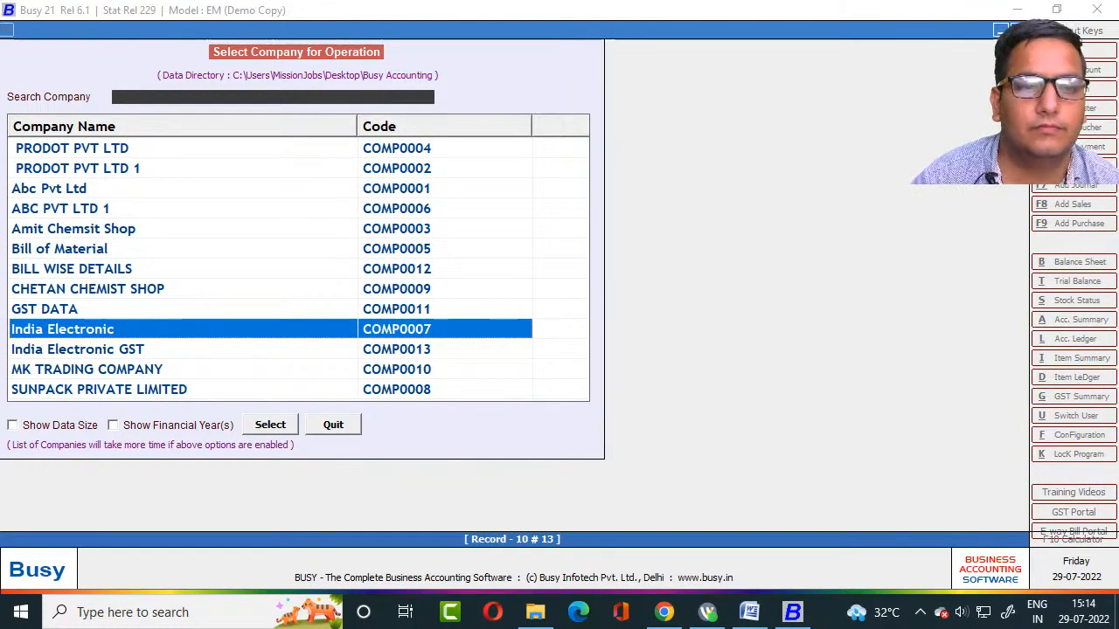
pyautogui.press('Down')
pyautogui.press('Return')
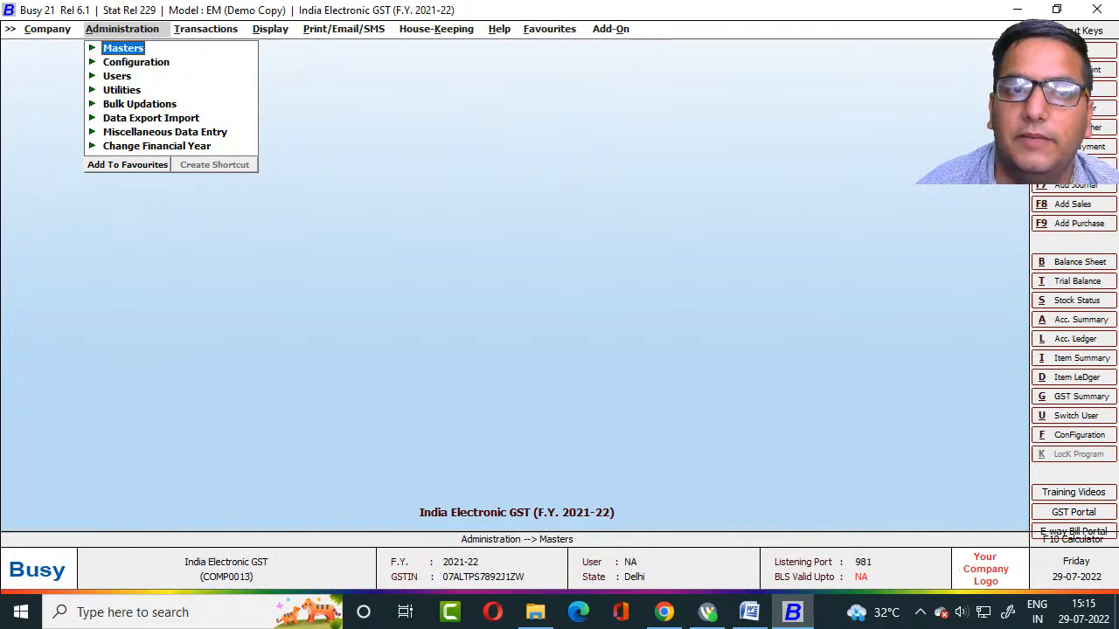
# Open the GST Summary report options from the GST summaries of the display reports.
pyautogui.press('Right')
pyautogui.press('Right')
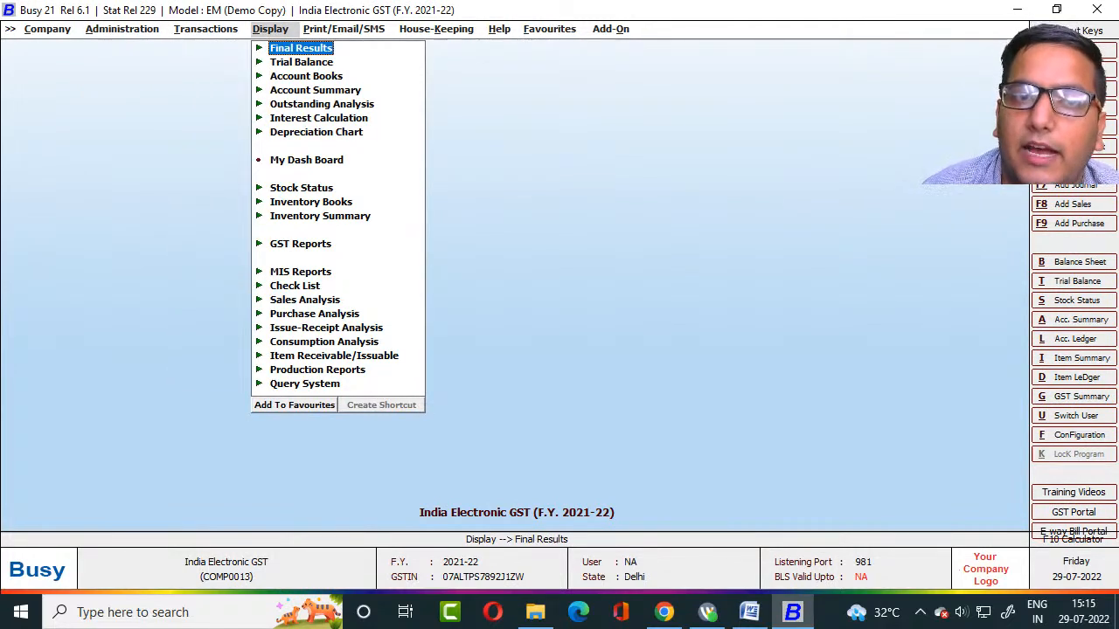
pyautogui.press('Down')
pyautogui.press('Down')
pyautogui.press('Down')
pyautogui.press('Down')
pyautogui.press('Down')
pyautogui.press('Down')
pyautogui.press('Down')
pyautogui.press('Down')
pyautogui.press('Down')
pyautogui.press('Down')
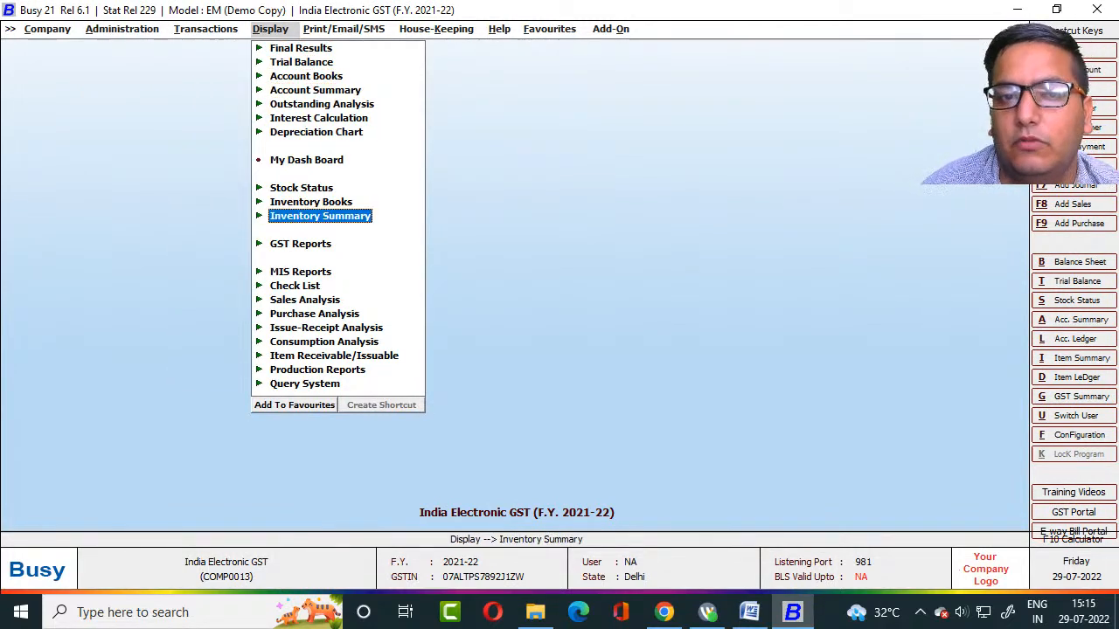
pyautogui.press('Down')
pyautogui.press('Return')
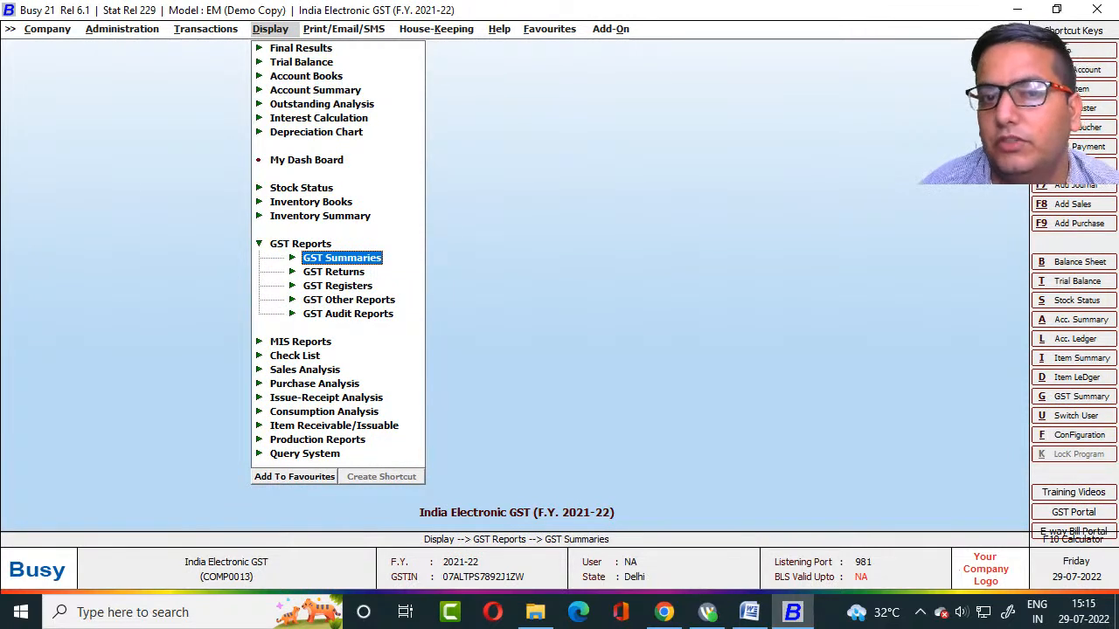
pyautogui.press('Return')
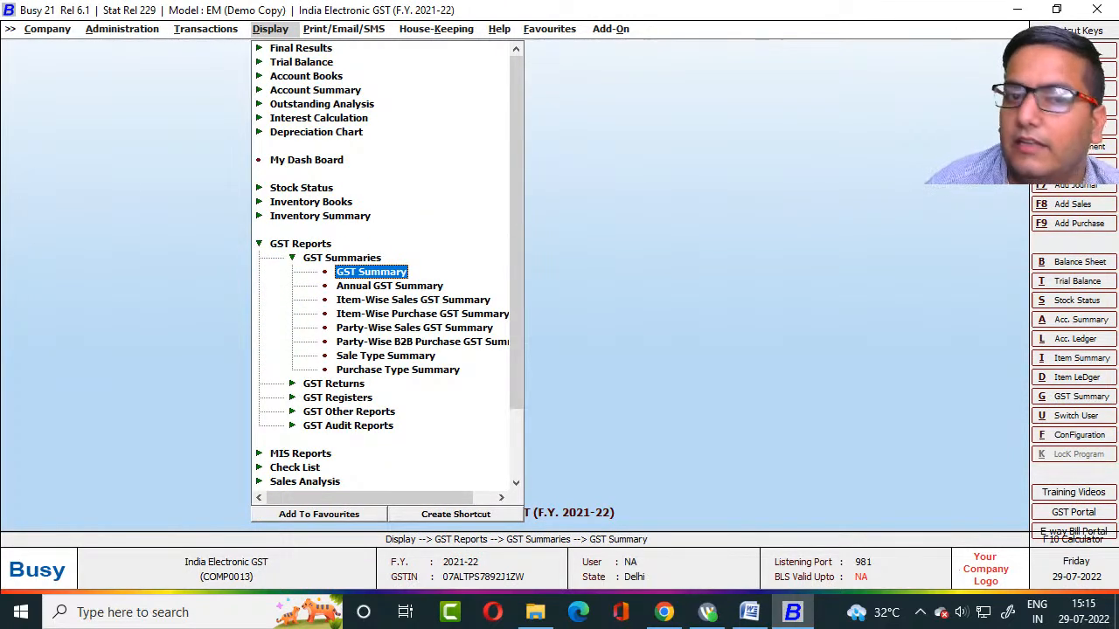
pyautogui.press('Return')
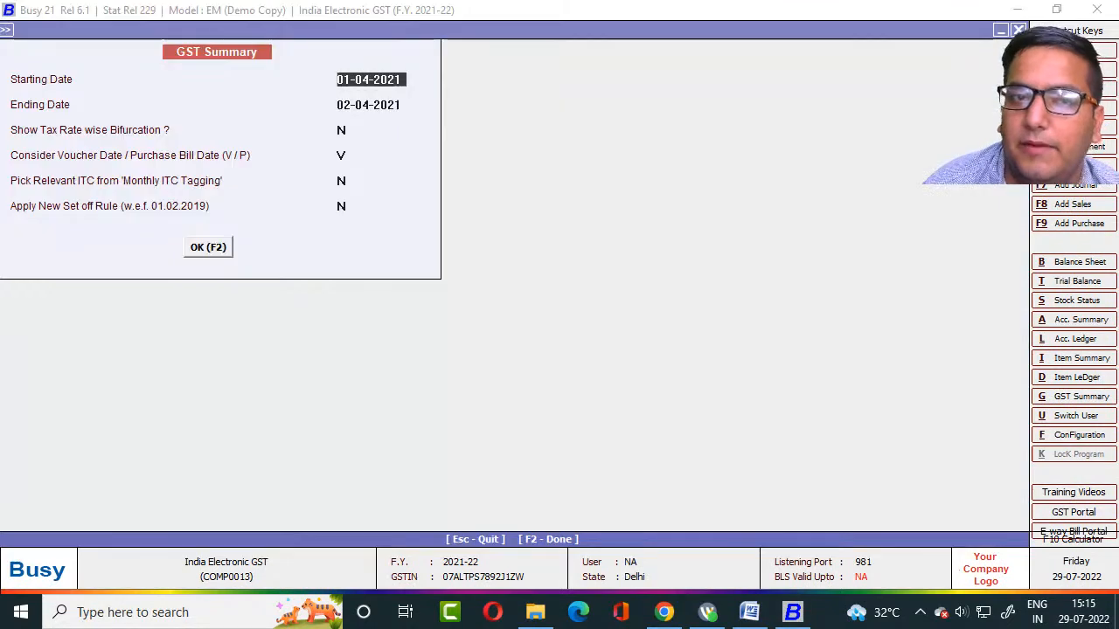
# Set the GST Summary's ending date to 30-04-2021, keep the other options and generate the report.
pyautogui.press('Return')
pyautogui.press('Up')
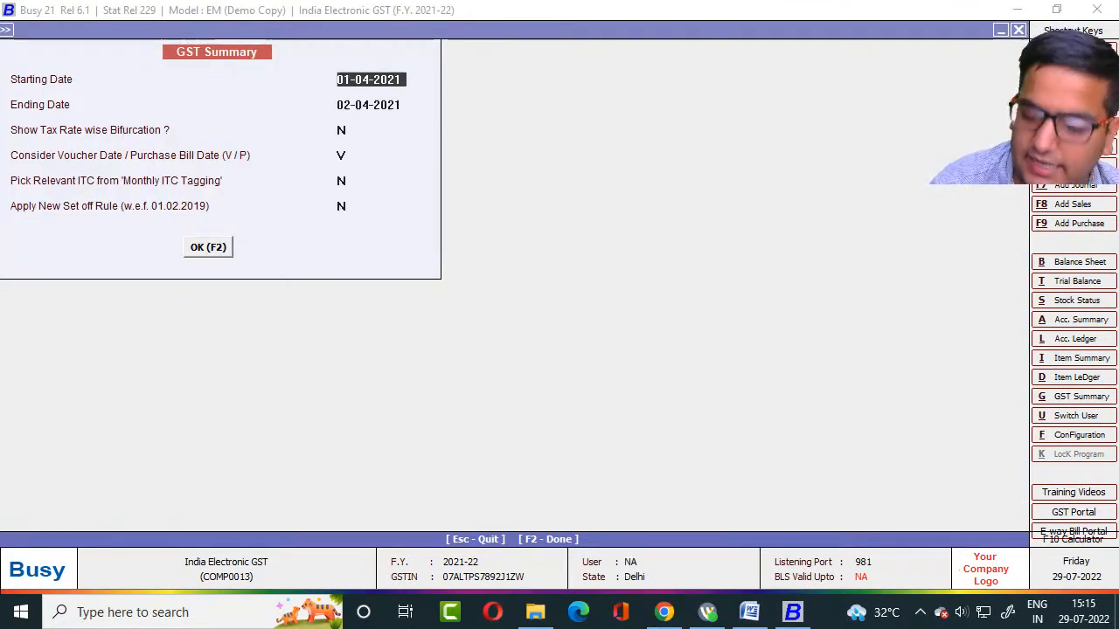
pyautogui.press('Return')
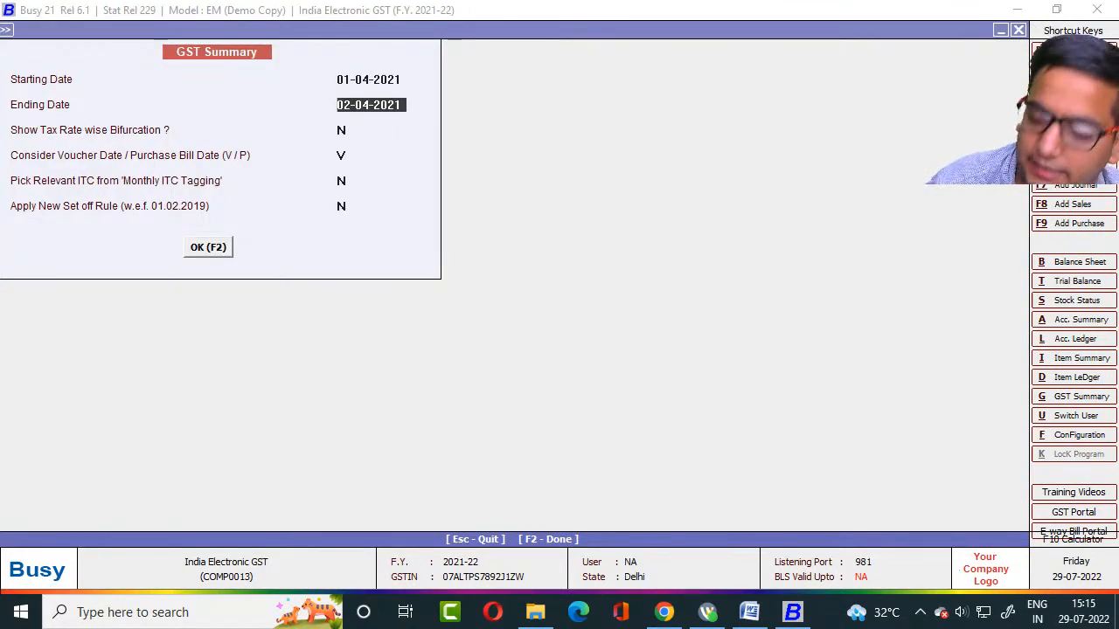
pyautogui.write('30.4')
pyautogui.press('Return')
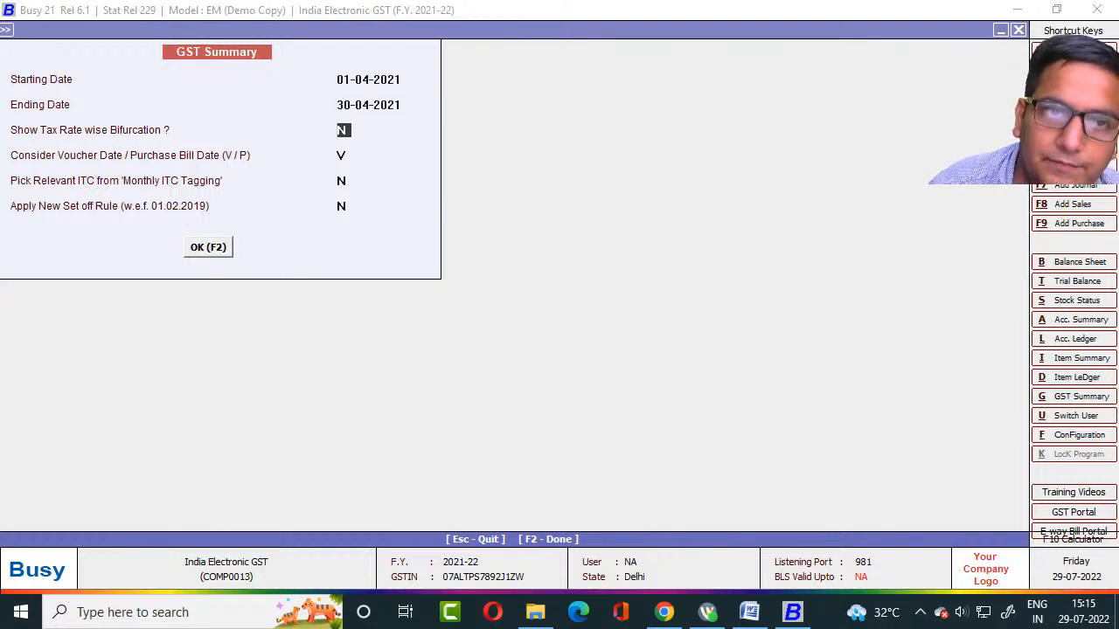
pyautogui.press('Return')
pyautogui.press('Return')
pyautogui.press('F2')
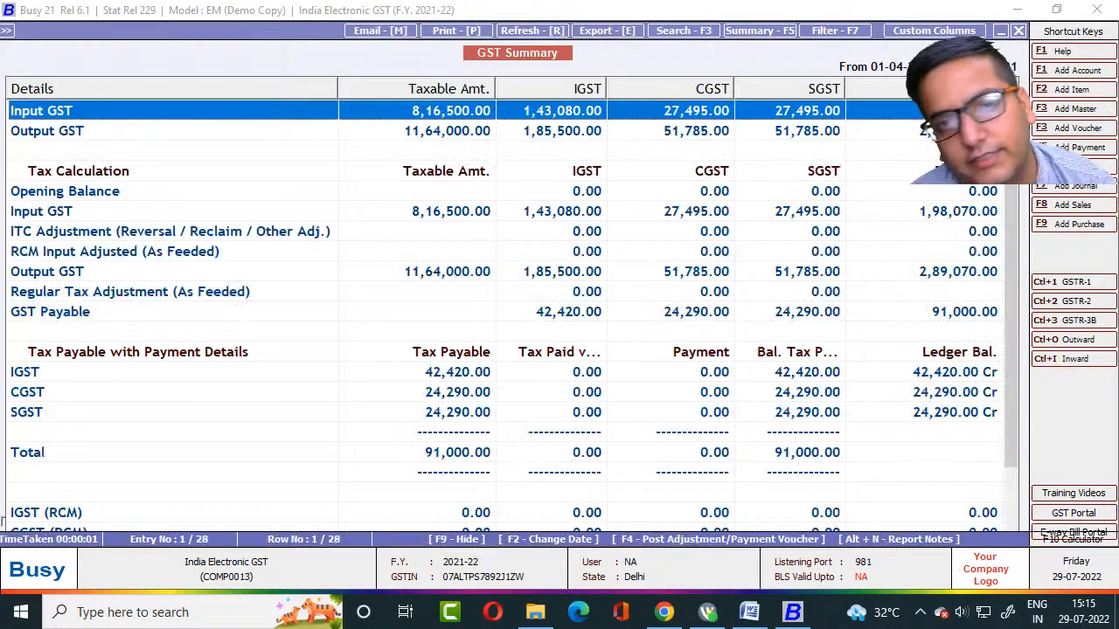
# Examine the input GST, output GST and tax payable rows of the GST Summary for April 2021.
pyautogui.press('Down')
pyautogui.press('Down')
pyautogui.press('Down')
pyautogui.press('Down')
pyautogui.press('Down')
pyautogui.press('Down')
pyautogui.press('Down')
pyautogui.press('Down')
pyautogui.press('Down')
pyautogui.press('Down')
pyautogui.press('Down')
pyautogui.press('Down')
pyautogui.press('Down')
pyautogui.press('Down')
pyautogui.press('Down')
pyautogui.press('Down')
pyautogui.press('Down')
pyautogui.press('Down')
pyautogui.press('Down')
pyautogui.press('Down')
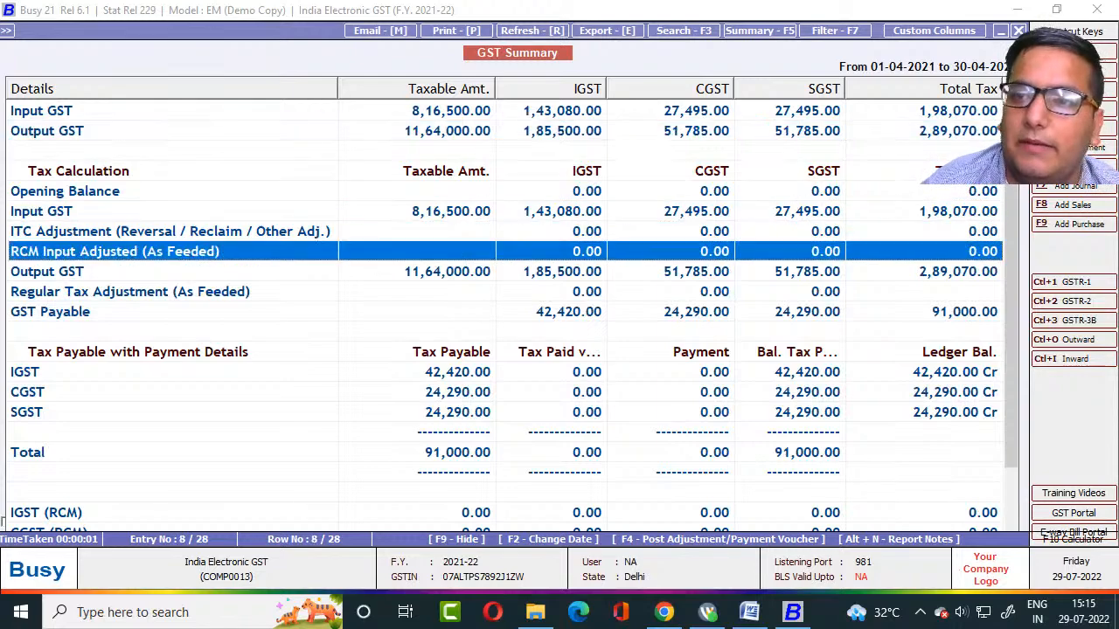
pyautogui.press('Up')
pyautogui.press('Up')
pyautogui.press('Up')
pyautogui.press('Up')
pyautogui.press('Up')
pyautogui.press('Up')
pyautogui.press('Up')
pyautogui.press('Up')
pyautogui.press('Up')
pyautogui.press('Up')
pyautogui.press('Up')
pyautogui.press('Up')
pyautogui.press('Up')
pyautogui.press('Up')
pyautogui.press('Up')
pyautogui.press('Up')
pyautogui.press('Up')
pyautogui.press('Up')
pyautogui.press('Up')
pyautogui.press('Up')
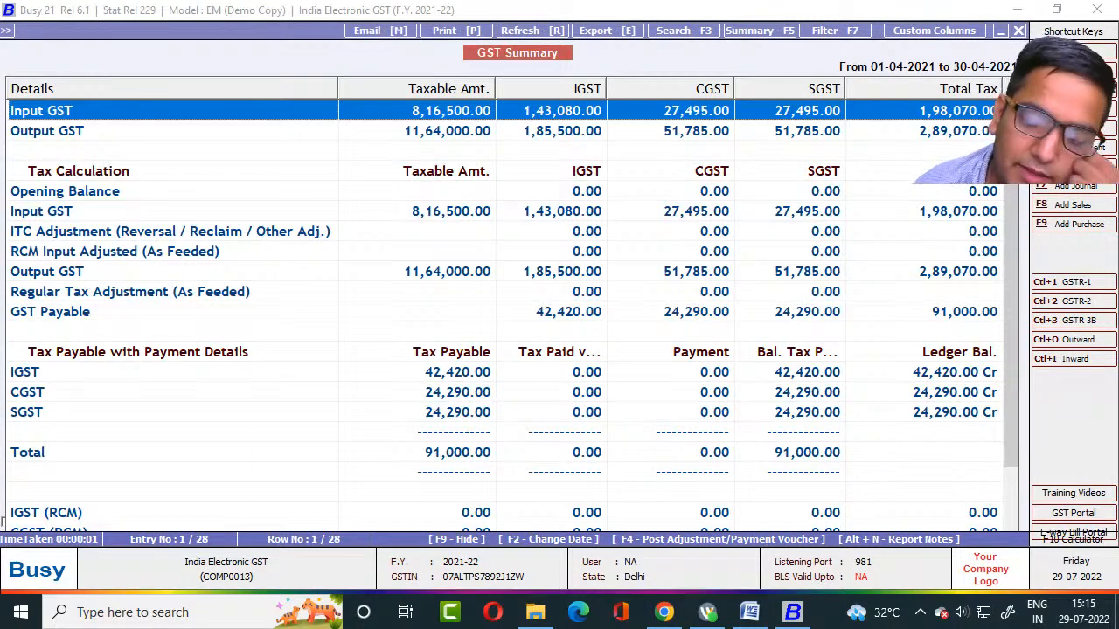
pyautogui.press('Down')
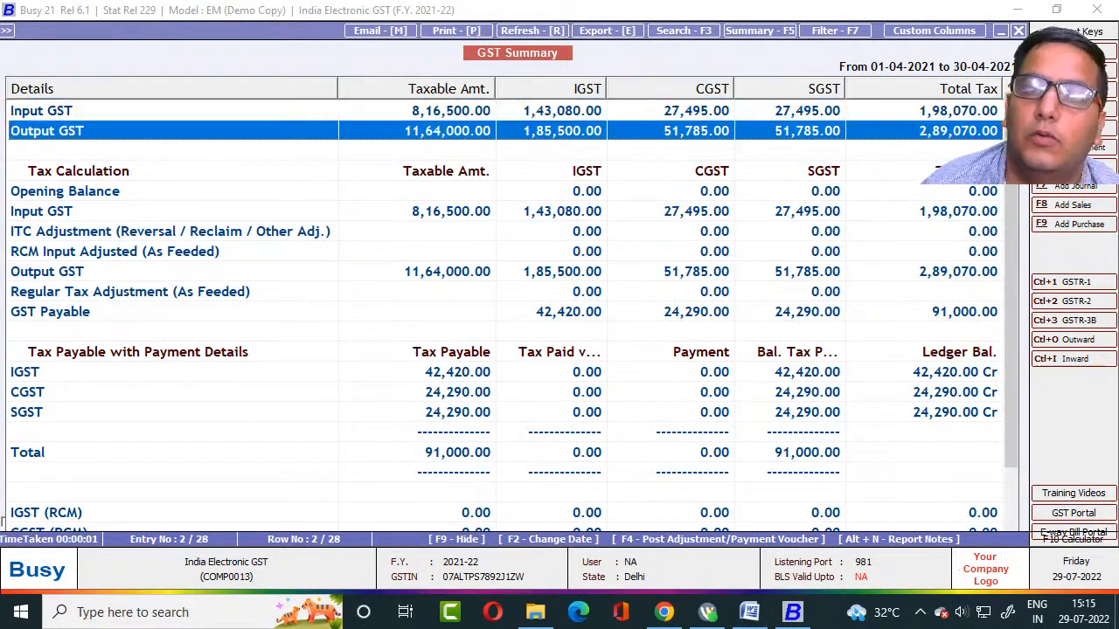
pyautogui.press('Up')
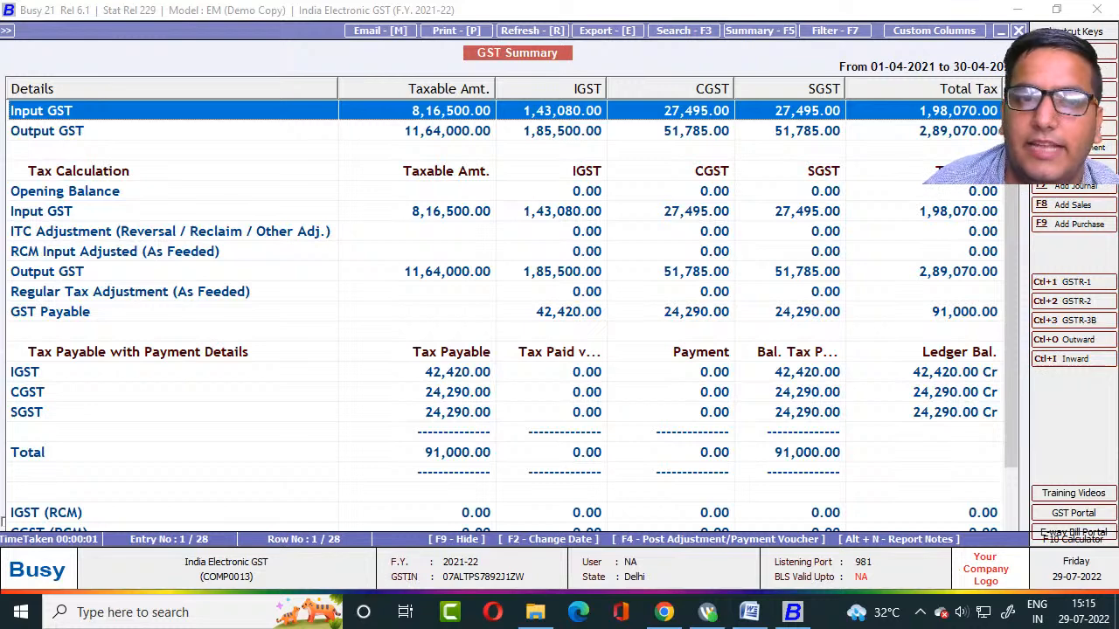
pyautogui.press('Down')
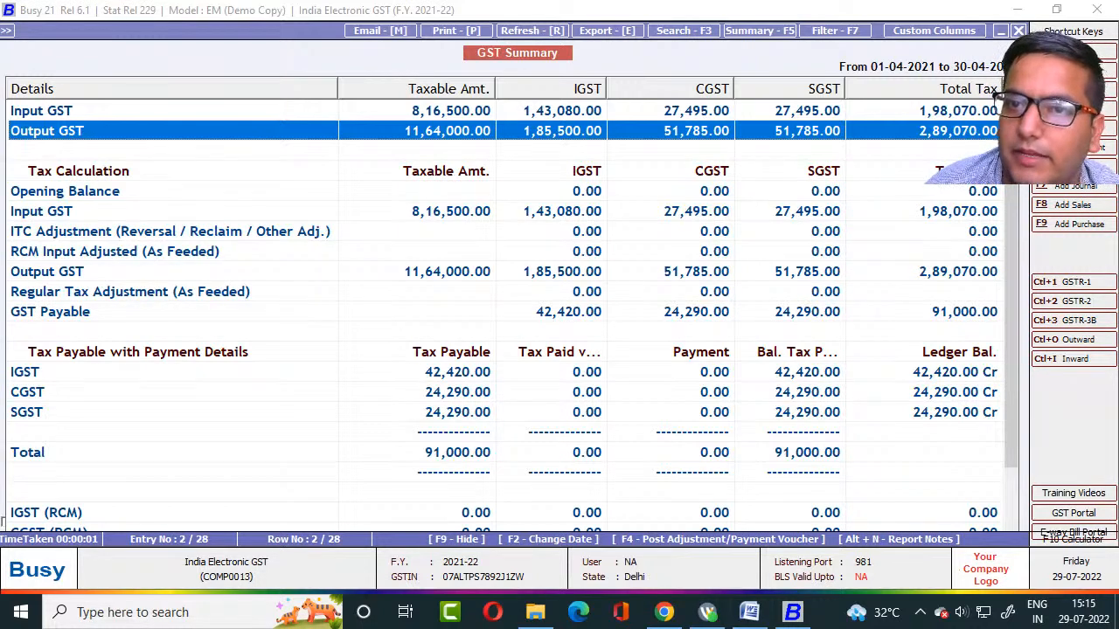
# Reopen the GST Summary options and regenerate the report for 01-04-2021 to 30-04-2021 with the same settings.
pyautogui.press('Escape')
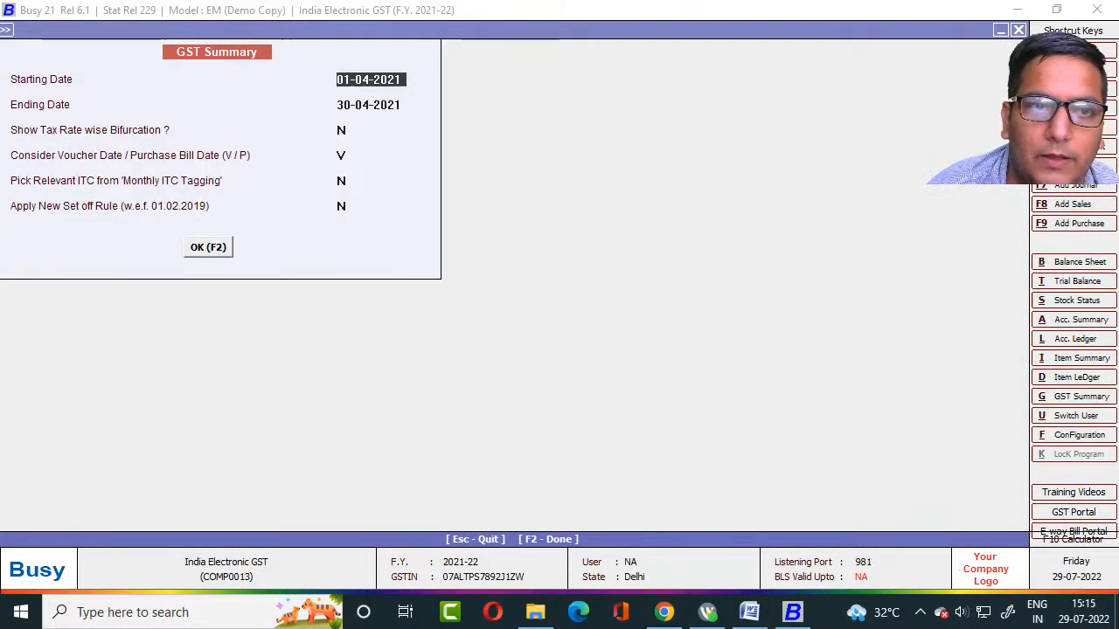
pyautogui.press('Return')
pyautogui.press('Return')
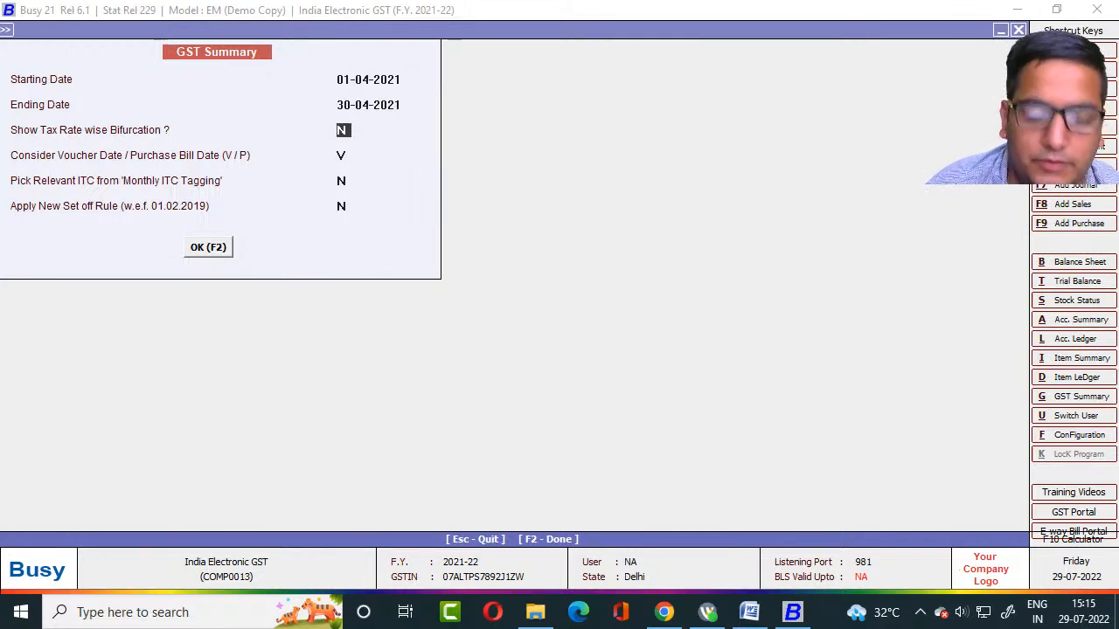
pyautogui.press('F2')
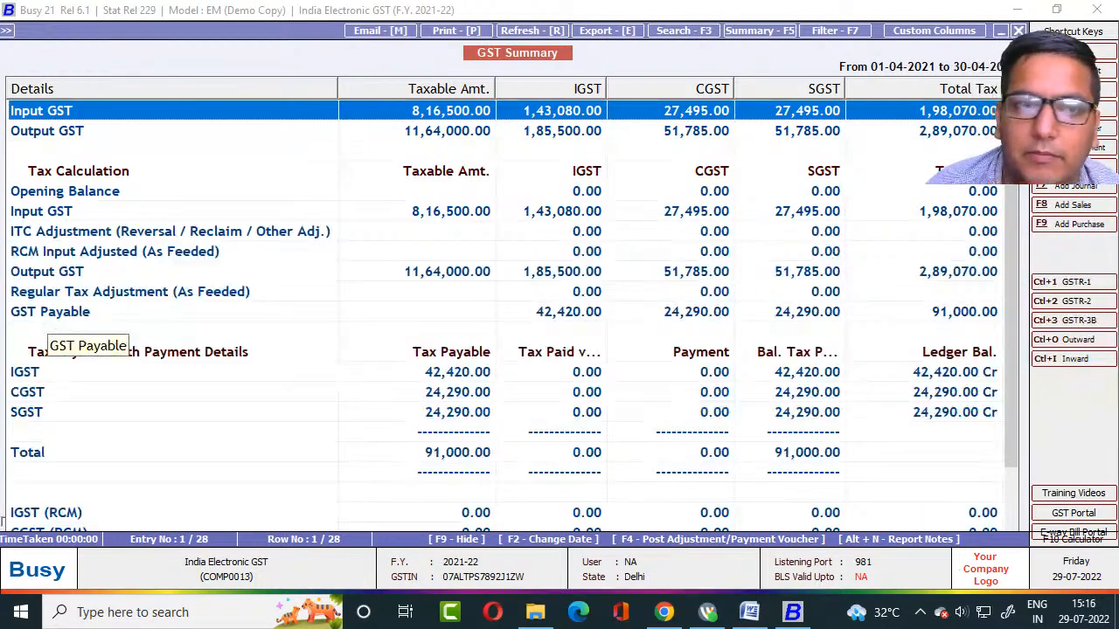
# Examine the GST Summary rows from Input GST and Output GST through the tax calculation to GST Payable.
pyautogui.press('Down')
pyautogui.press('Down')
pyautogui.press('Down')
pyautogui.press('Down')
pyautogui.press('Down')
pyautogui.press('Down')
pyautogui.press('Down')
pyautogui.press('Down')
pyautogui.press('Down')
pyautogui.press('Down')
pyautogui.press('Up')
pyautogui.press('Up')
pyautogui.press('Up')
pyautogui.press('Up')
pyautogui.press('Up')
pyautogui.press('Up')
pyautogui.press('Up')
pyautogui.press('Up')
pyautogui.press('Up')
pyautogui.press('Up')
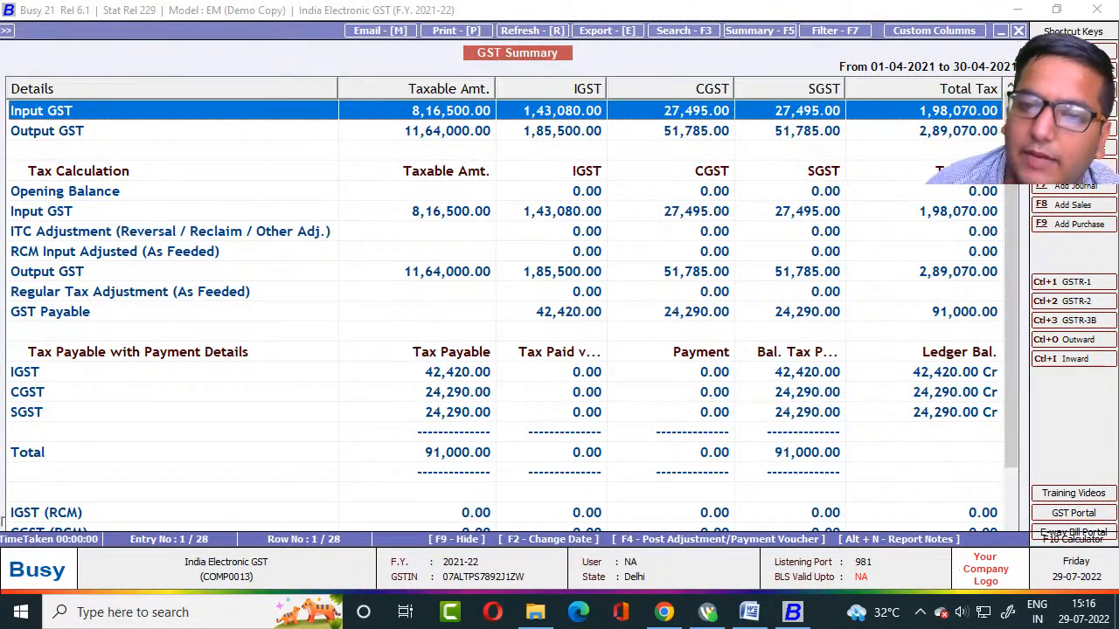
# Set Show Tax Rate wise Bifurcation to Y in the GST Summary options and regenerate the April 2021 report.
pyautogui.press('Escape')
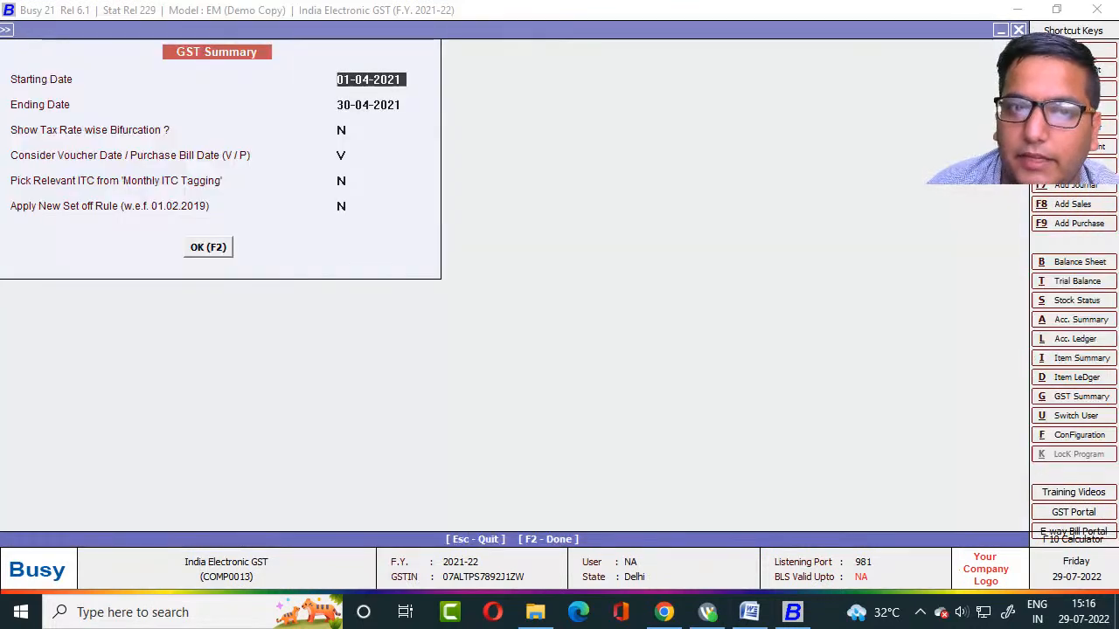
pyautogui.press('Return')
pyautogui.press('Return')
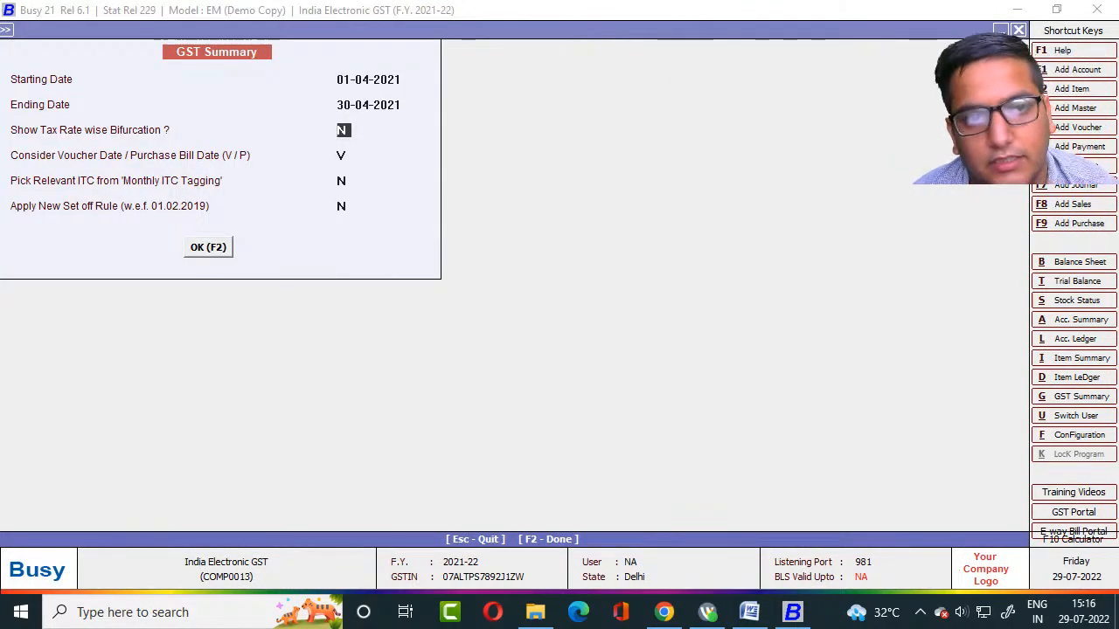
pyautogui.write('Y')
pyautogui.press('Return')
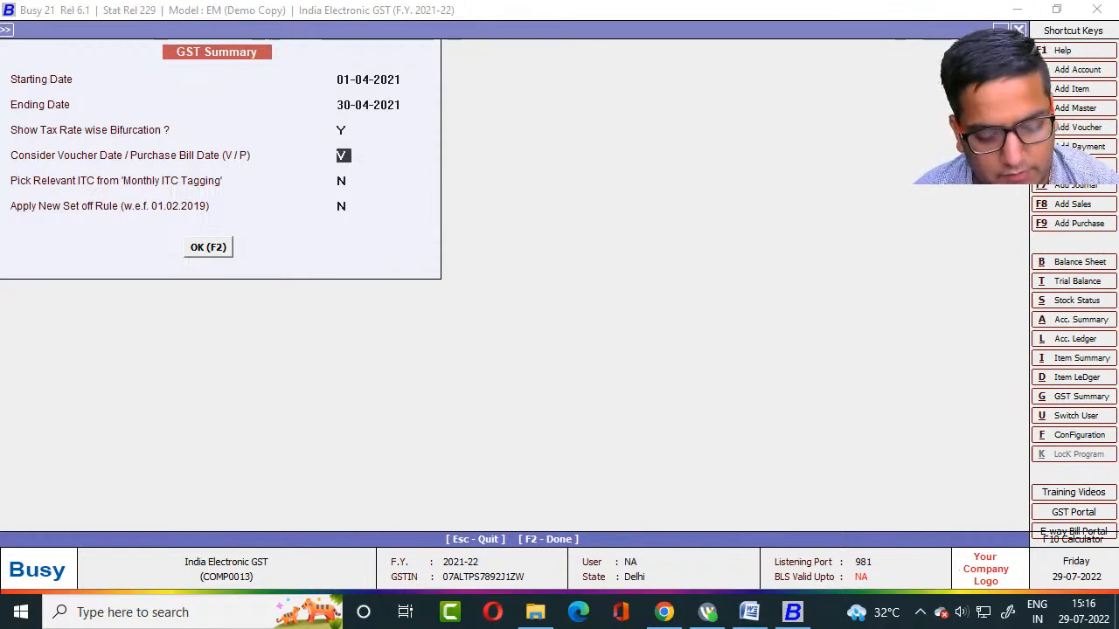
pyautogui.press('F2')
# Examine the tax-rate-wise rows listed under Input GST and Output GST in the bifurcated GST Summary.
pyautogui.press('Down')
pyautogui.press('Down')
pyautogui.press('Down')
pyautogui.press('Down')
pyautogui.press('Down')
pyautogui.press('Down')
pyautogui.press('Down')
pyautogui.press('Down')
pyautogui.press('Down')
pyautogui.press('Down')
pyautogui.press('Down')
pyautogui.press('Down')
pyautogui.press('Down')
pyautogui.press('Down')
pyautogui.press('Down')
pyautogui.press('Down')
pyautogui.press('Down')
pyautogui.press('Down')
pyautogui.press('Down')
pyautogui.press('Down')
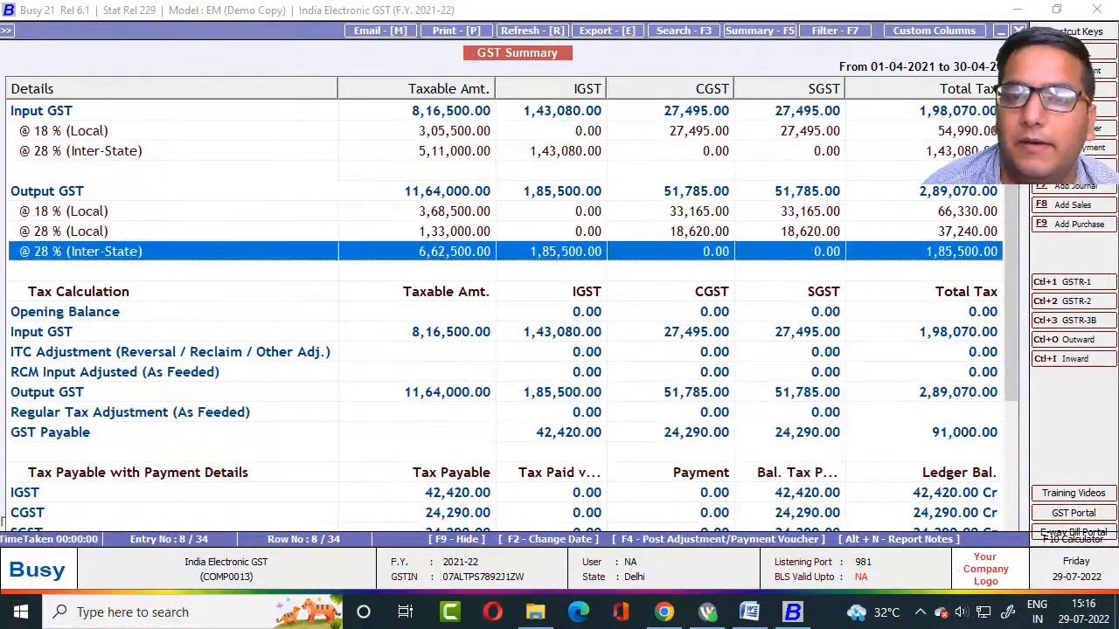
pyautogui.press('Up')
pyautogui.press('Up')
pyautogui.press('Up')
pyautogui.press('Up')
pyautogui.press('Up')
pyautogui.press('Up')
pyautogui.press('Up')
pyautogui.press('Up')
pyautogui.press('Up')
pyautogui.press('Up')
pyautogui.press('Up')
pyautogui.press('Up')
pyautogui.press('Up')
pyautogui.press('Up')
pyautogui.press('Up')
pyautogui.press('Up')
pyautogui.press('Up')
pyautogui.press('Up')
pyautogui.press('Up')
pyautogui.press('Up')
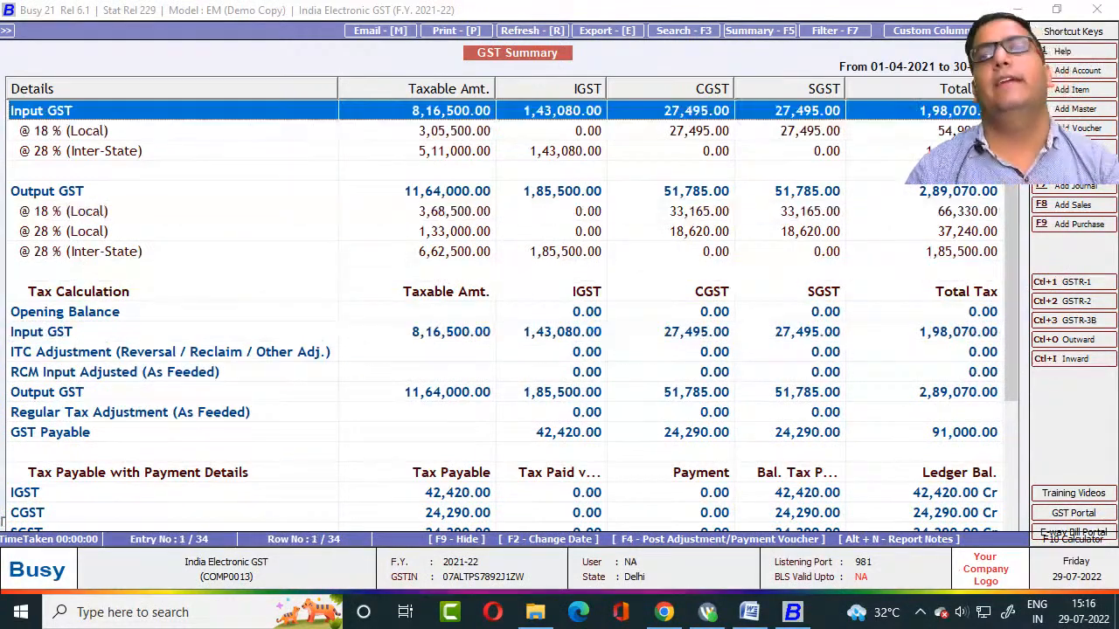
# Review the whole bifurcated GST Summary, from the input rate rows through the payment details to the RCM totals.
pyautogui.press('Down')
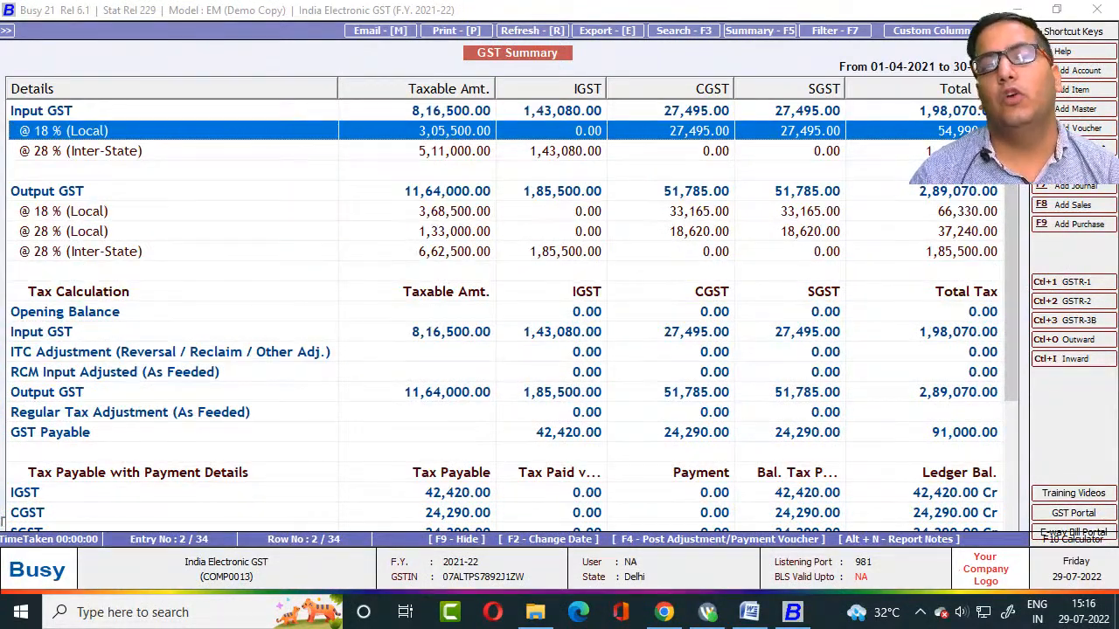
pyautogui.press('Up')
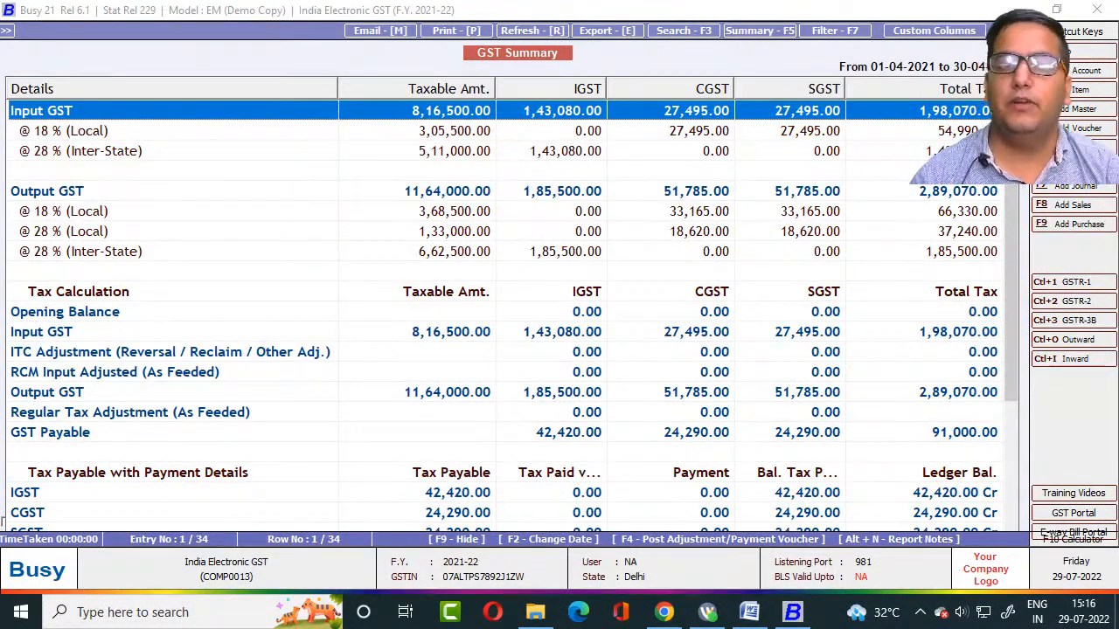
pyautogui.press('Down')
pyautogui.press('Down')
pyautogui.press('Down')
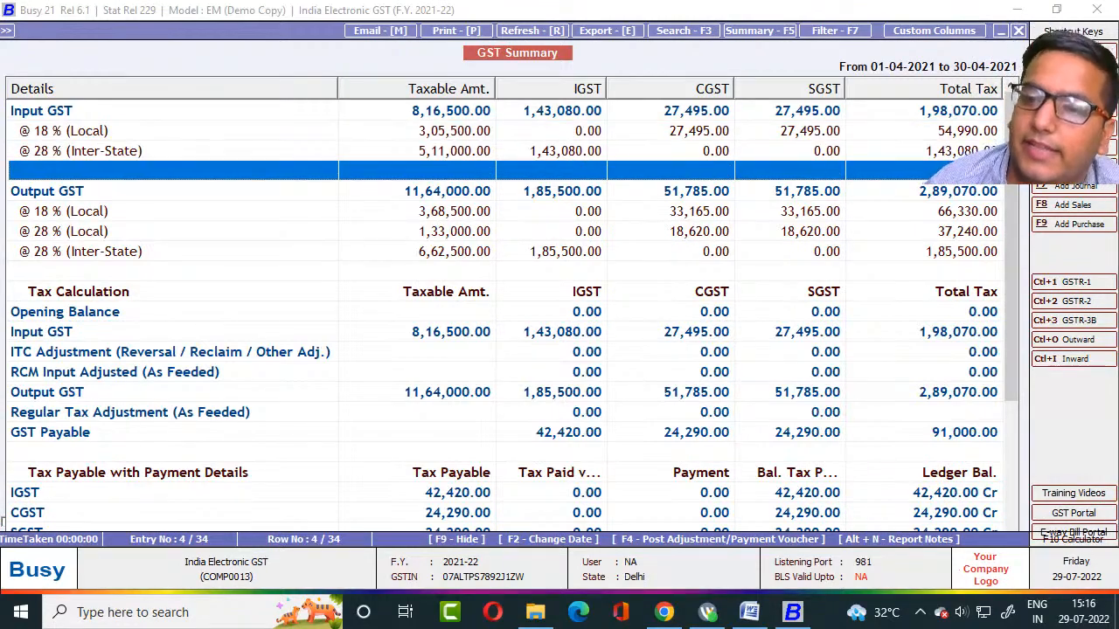
pyautogui.press('Down')
pyautogui.press('Down')
pyautogui.press('Down')
pyautogui.press('Down')
pyautogui.press('Down')
pyautogui.press('Down')
pyautogui.press('Down')
pyautogui.press('Down')
pyautogui.press('Down')
pyautogui.press('Down')
pyautogui.press('Down')
pyautogui.press('Down')
pyautogui.press('Down')
pyautogui.press('Down')
pyautogui.press('Down')
pyautogui.press('Down')
pyautogui.press('Down')
pyautogui.press('Down')
pyautogui.press('Down')
pyautogui.press('Down')
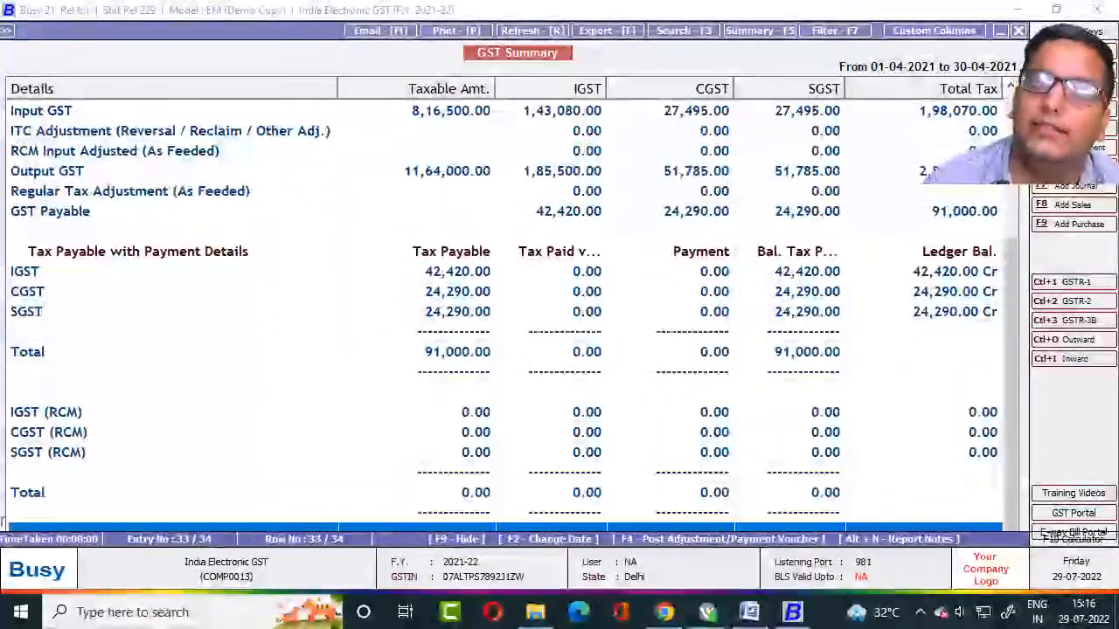
pyautogui.press('Up')
pyautogui.press('Up')
pyautogui.press('Up')
pyautogui.press('Up')
pyautogui.press('Up')
pyautogui.press('Up')
pyautogui.press('Up')
pyautogui.press('Up')
pyautogui.press('Up')
pyautogui.press('Up')
pyautogui.press('Up')
pyautogui.press('Up')
pyautogui.press('Up')
pyautogui.press('Up')
pyautogui.press('Up')
pyautogui.press('Up')
pyautogui.press('Up')
pyautogui.press('Up')
pyautogui.press('Up')
pyautogui.press('Up')
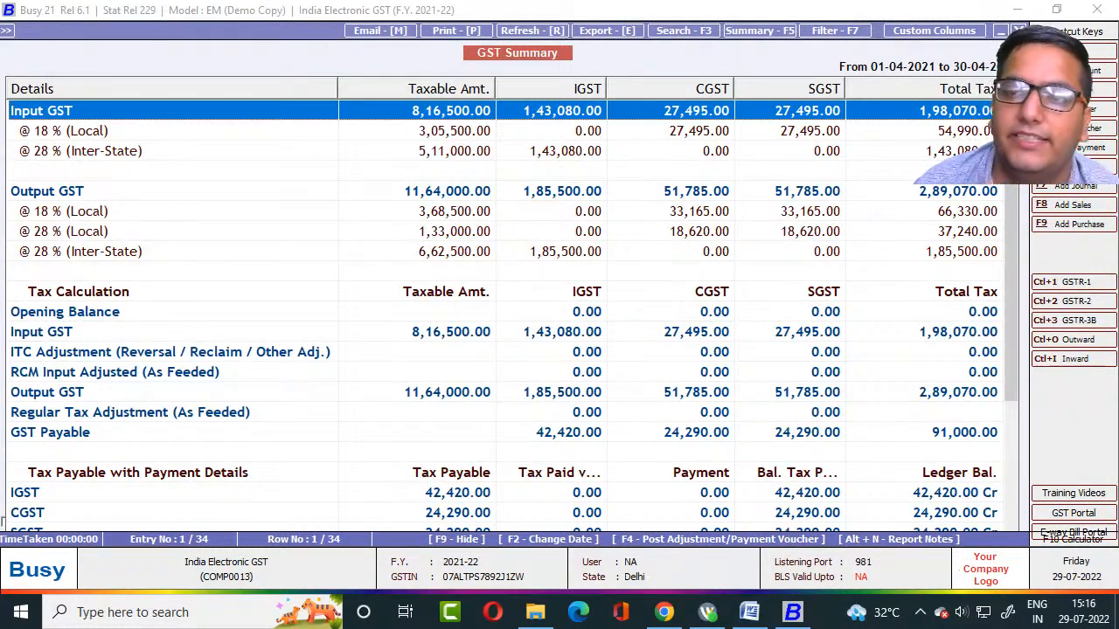
# Examine the local 18% and inter-state 28% rows under Input GST and compare them with the Input GST total.
pyautogui.press('Down')
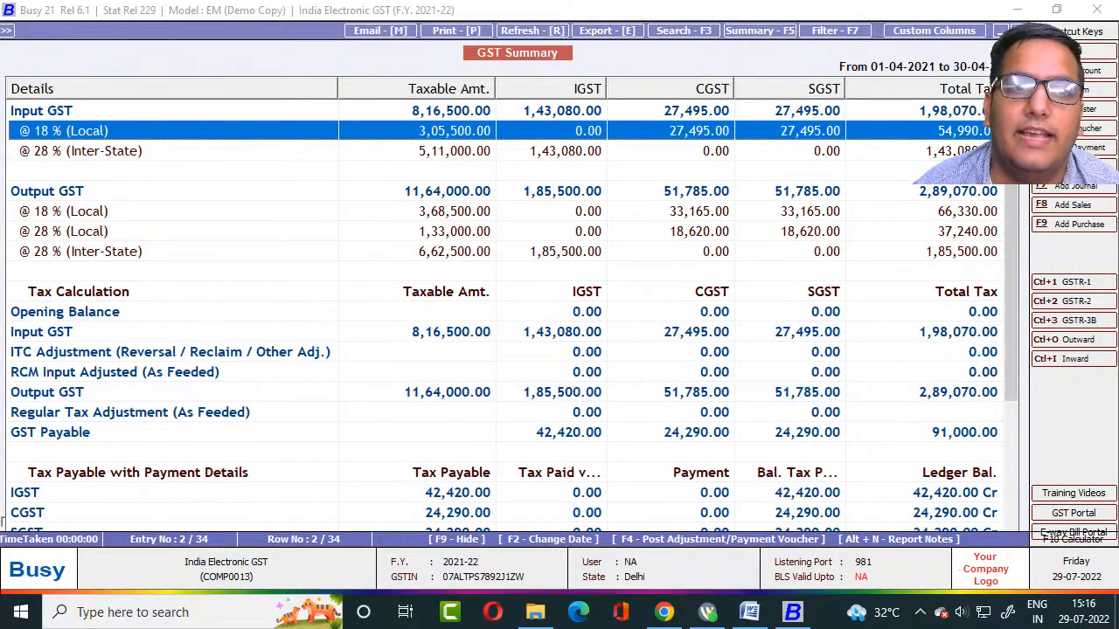
pyautogui.press('Down')
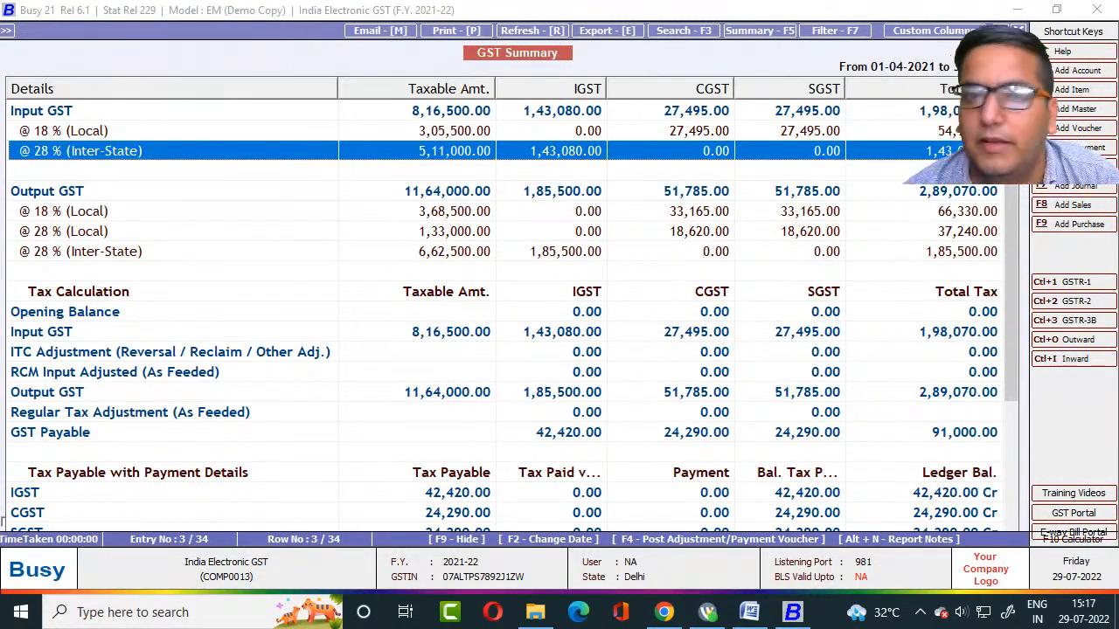
pyautogui.press('Down')
pyautogui.press('Down')
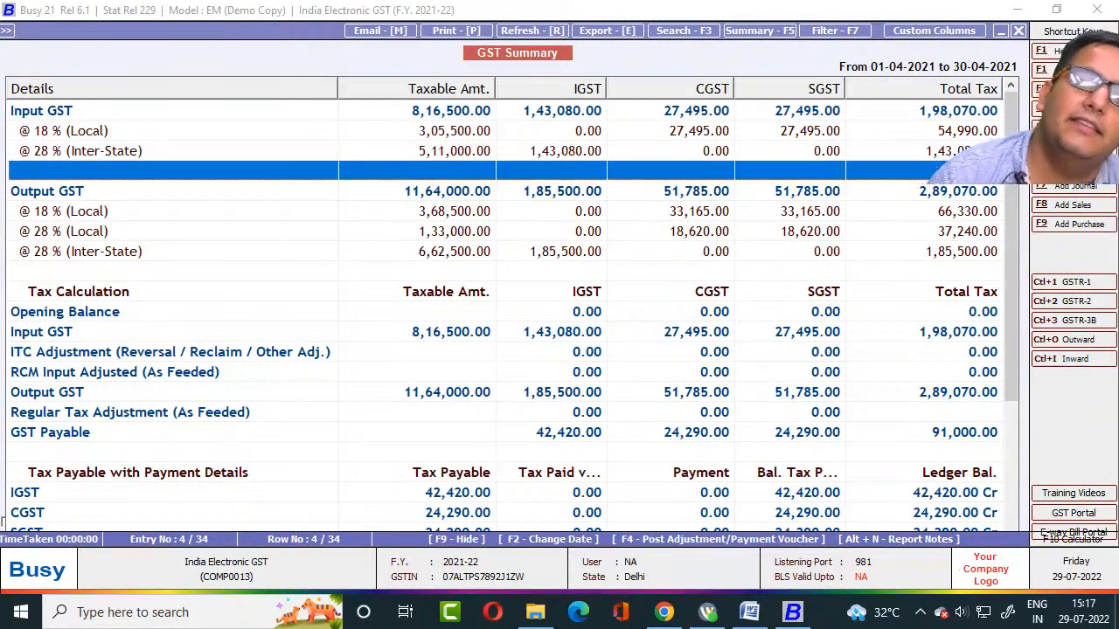
pyautogui.press('Up')
pyautogui.press('Up')
pyautogui.press('Up')
pyautogui.press('Up')
pyautogui.press('Down')
pyautogui.press('Down')
pyautogui.press('Down')
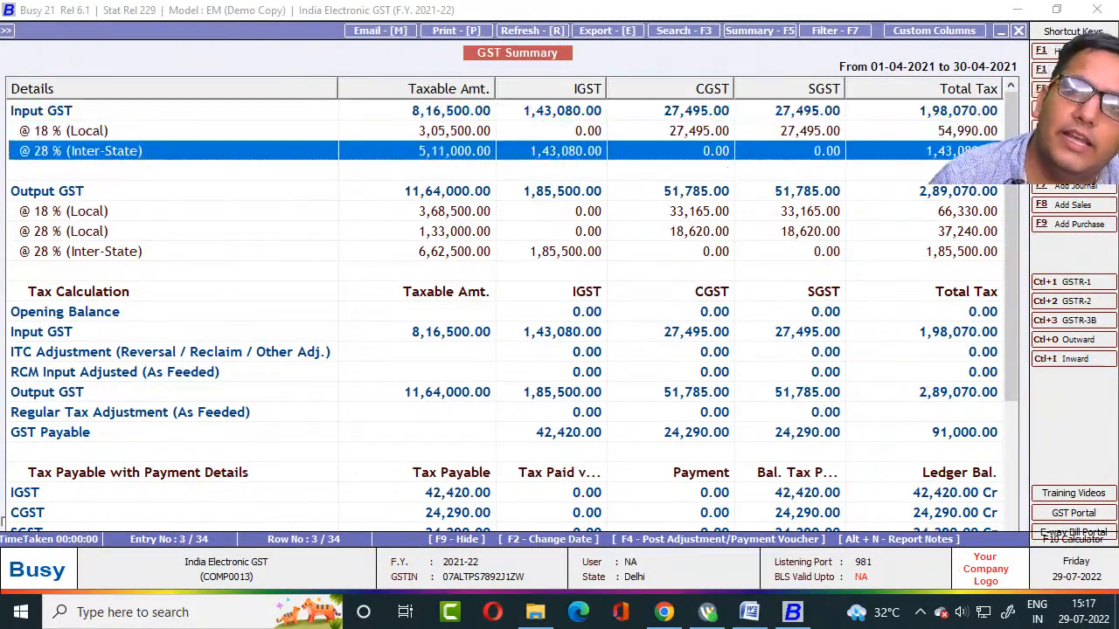
pyautogui.press('Up')
pyautogui.press('Up')
pyautogui.press('Up')
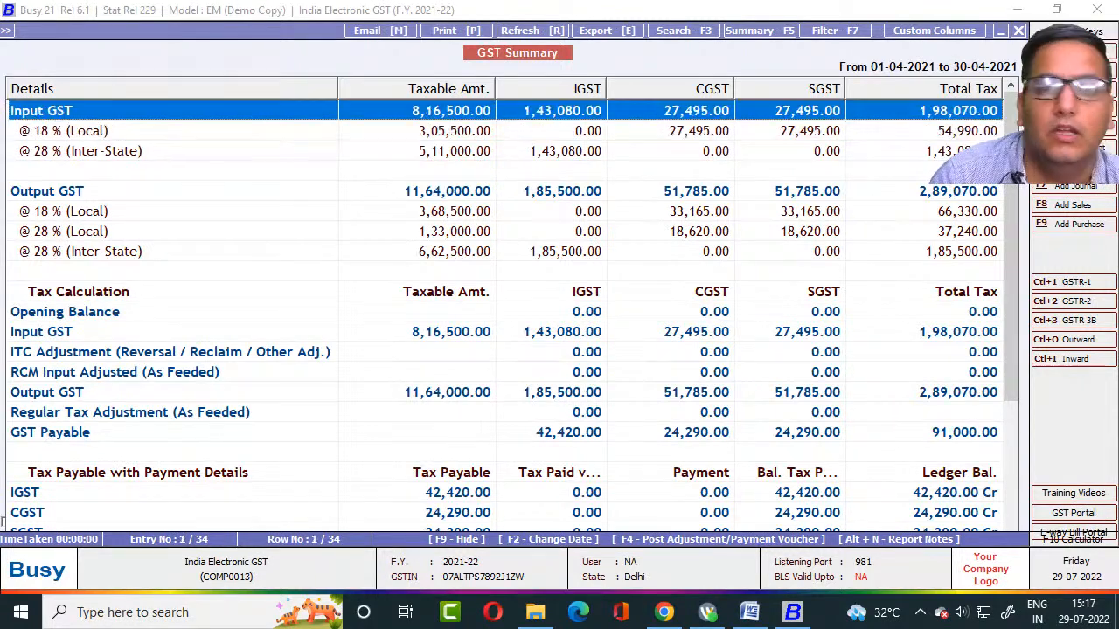
# Examine the local 18%, local 28% and inter-state 28% rows under Output GST alongside the Input GST rows.
pyautogui.press('Down')
pyautogui.press('Down')
pyautogui.press('Down')
pyautogui.press('Down')
pyautogui.press('Down')
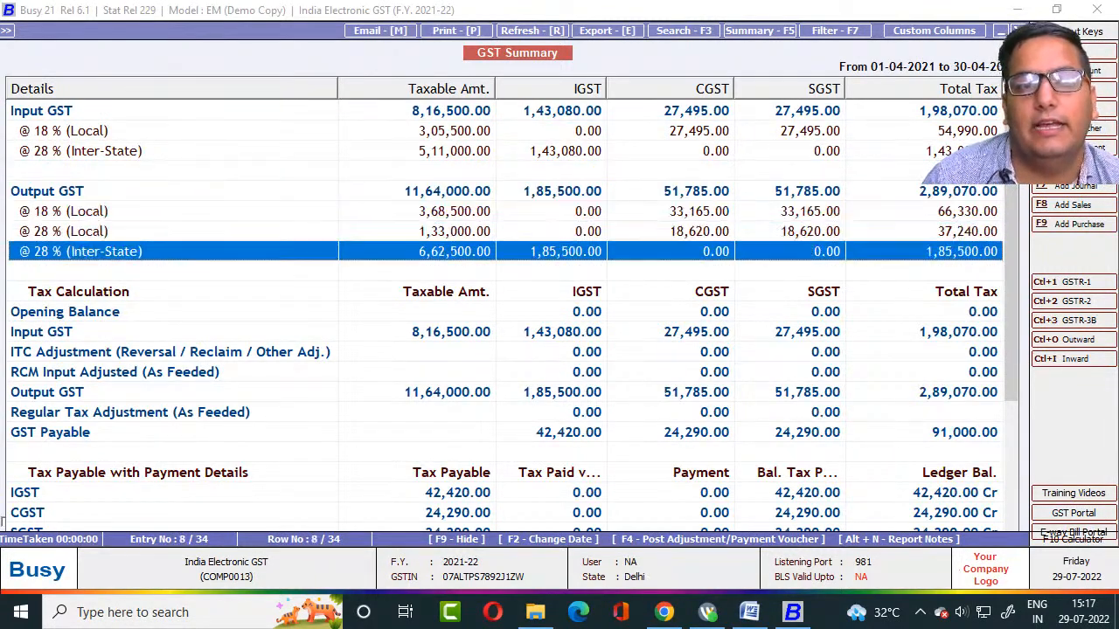
pyautogui.press('Up')
pyautogui.press('Up')
pyautogui.press('Up')
pyautogui.press('Up')
pyautogui.press('Up')
pyautogui.press('Up')
pyautogui.press('Up')
pyautogui.press('Down')
pyautogui.press('Down')
pyautogui.press('Down')
pyautogui.press('Down')
pyautogui.press('Down')
pyautogui.press('Down')
pyautogui.press('Down')
pyautogui.press('Down')
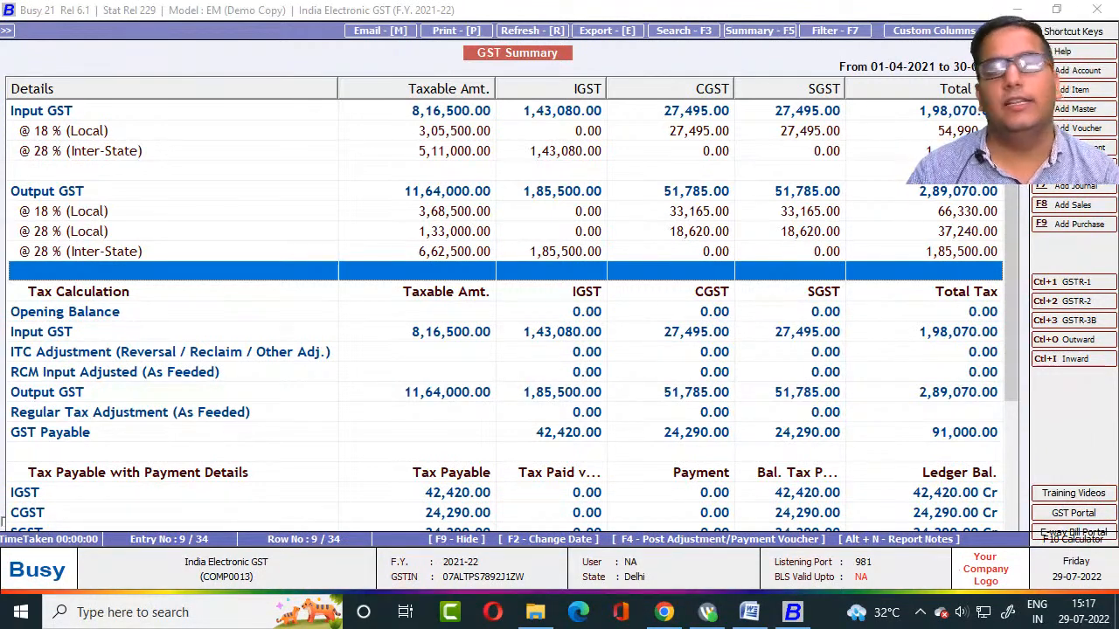
pyautogui.press('Down')
pyautogui.press('Up')
pyautogui.press('Up')
pyautogui.press('Up')
pyautogui.press('Up')
pyautogui.press('Up')
pyautogui.press('Up')
pyautogui.press('Up')
pyautogui.press('Up')
pyautogui.press('Up')
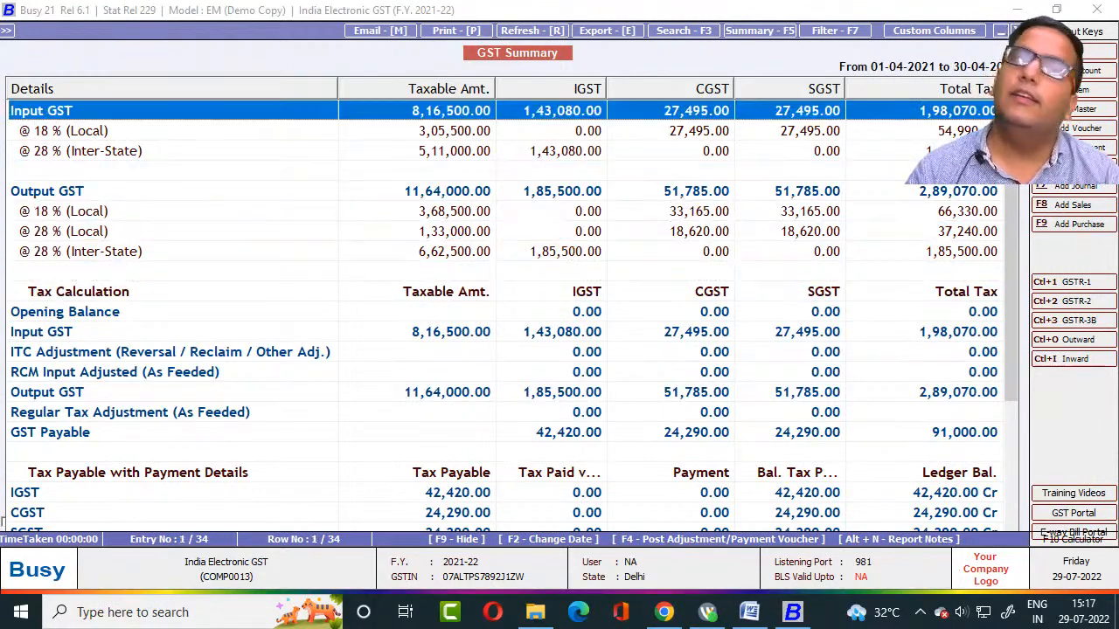
# Examine the Tax Calculation rows from Opening Balance through Input GST and the adjustments down to GST Payable.
pyautogui.press('Down')
pyautogui.press('Down')
pyautogui.press('Down')
pyautogui.press('Down')
pyautogui.press('Down')
pyautogui.press('Down')
pyautogui.press('Down')
pyautogui.press('Down')
pyautogui.press('Down')
pyautogui.press('Down')
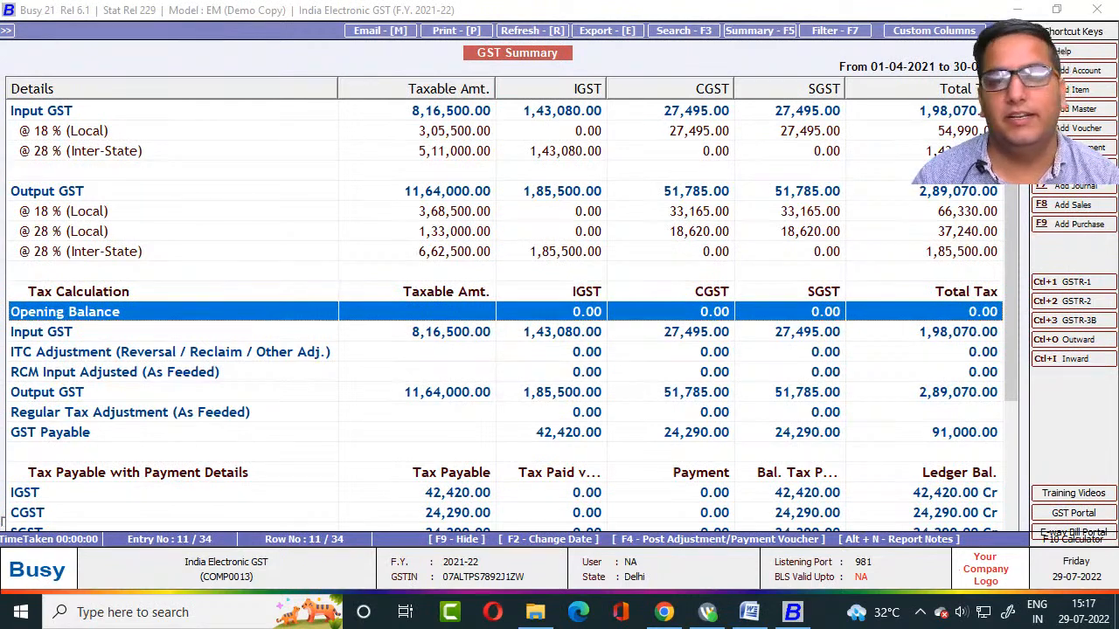
pyautogui.press('Down')
pyautogui.press('Down')
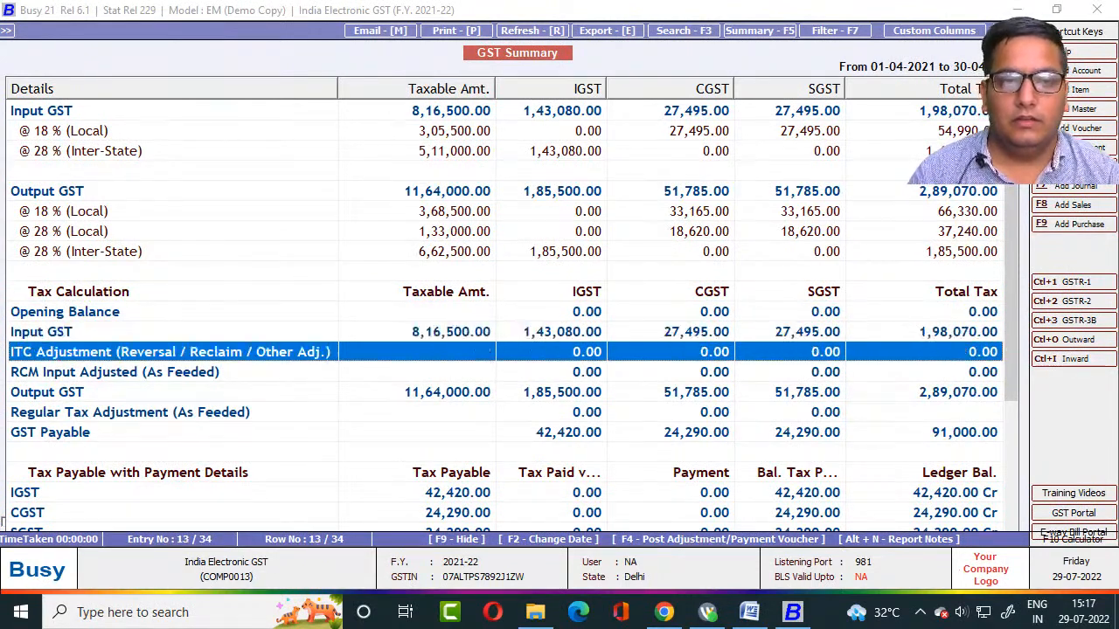
pyautogui.press('Up')
pyautogui.press('Down')
pyautogui.press('Down')
pyautogui.press('Down')
pyautogui.press('Down')
pyautogui.press('Down')
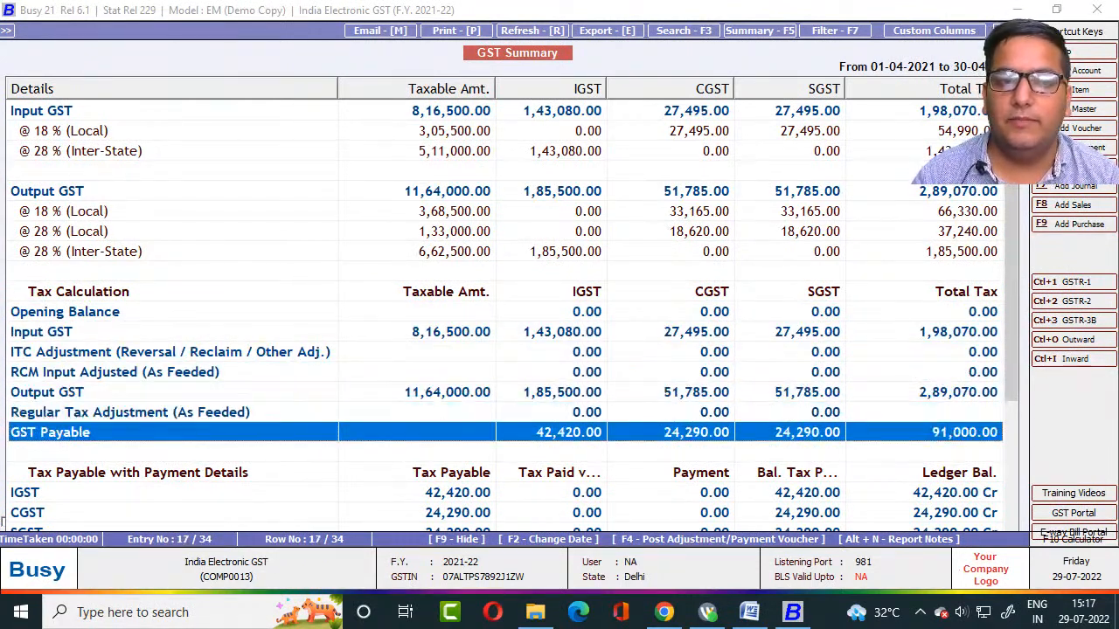
# Compare the Input GST and Output GST rows under Tax Calculation with GST Payable, including the RCM and regular tax adjustment rows.
pyautogui.press('Up')
pyautogui.press('Down')
pyautogui.press('Up')
pyautogui.press('Up')
pyautogui.press('Up')
pyautogui.press('Up')
pyautogui.press('Up')
pyautogui.press('Up')
pyautogui.press('Up')
pyautogui.press('Up')
pyautogui.press('Up')
pyautogui.press('Up')
pyautogui.press('Up')
pyautogui.press('Up')
pyautogui.press('Up')
pyautogui.press('Up')
pyautogui.press('Up')
pyautogui.press('Up')
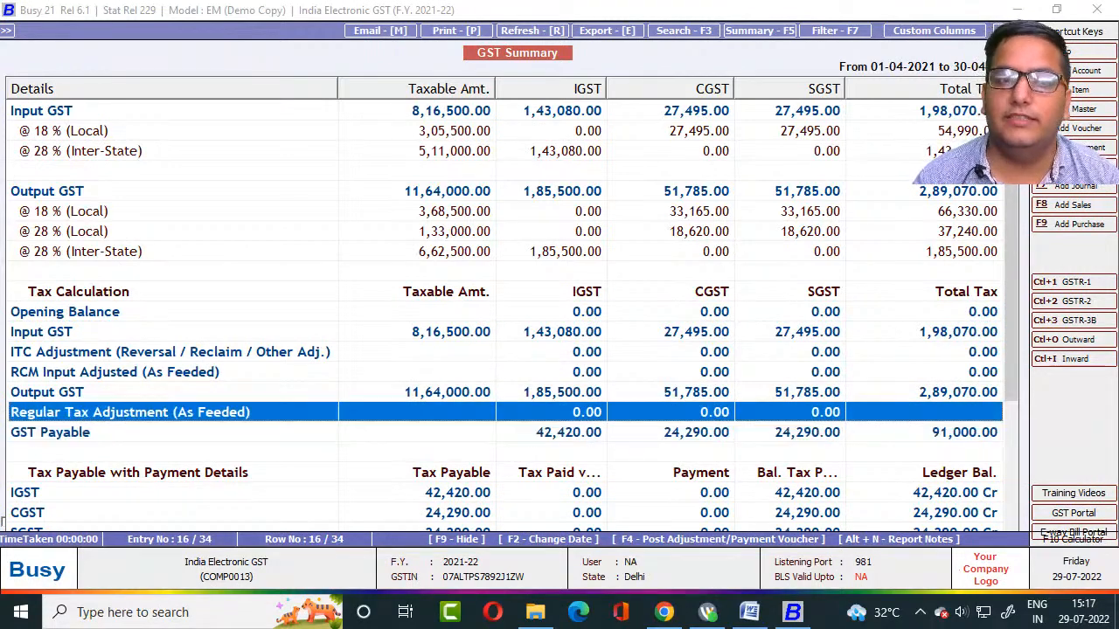
pyautogui.press('Down')
pyautogui.press('Down')
pyautogui.press('Down')
pyautogui.press('Down')
pyautogui.press('Down')
pyautogui.press('Down')
pyautogui.press('Down')
pyautogui.press('Down')
pyautogui.press('Down')
pyautogui.press('Down')
pyautogui.press('Down')
pyautogui.press('Down')
pyautogui.press('Down')
pyautogui.press('Down')
pyautogui.press('Down')
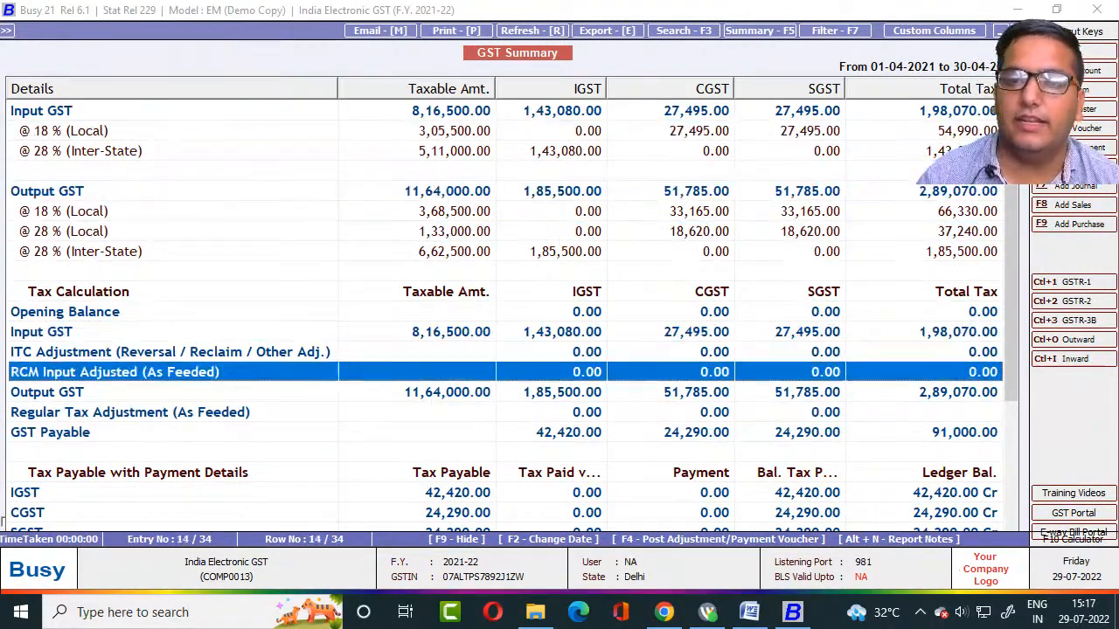
pyautogui.press('Up')
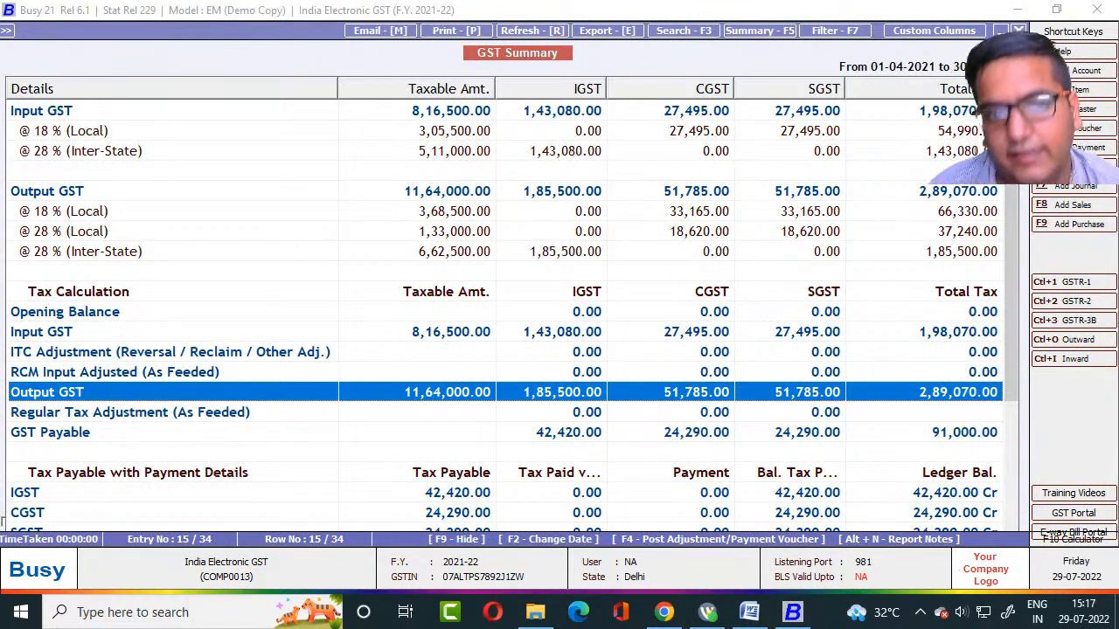
pyautogui.press('Down')
pyautogui.press('Down')
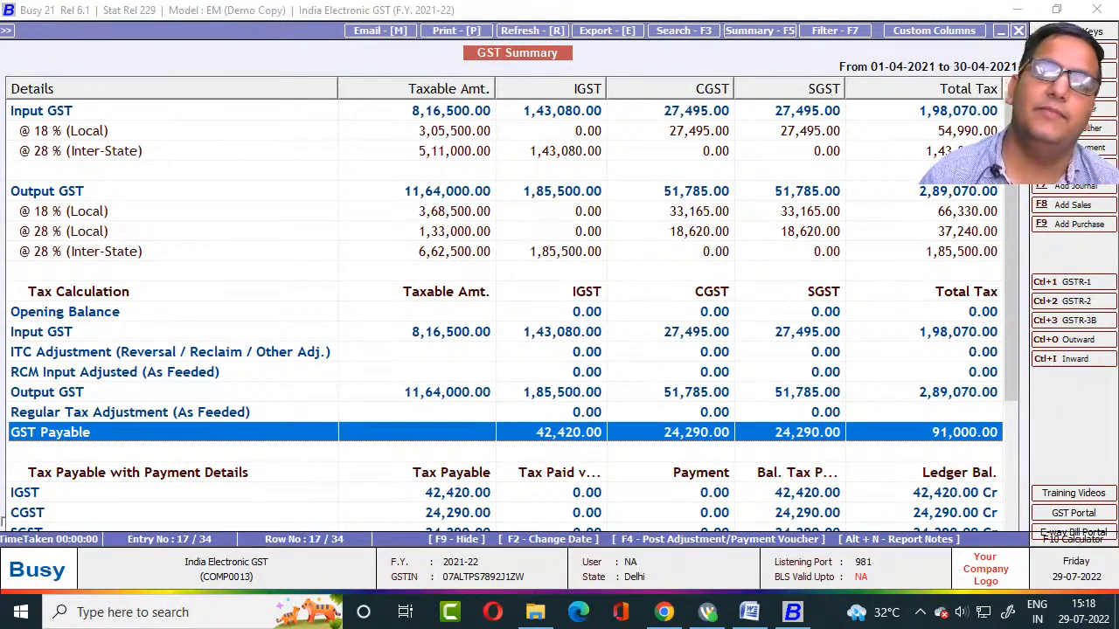
# Examine the Regular Tax Adjustment row and the IGST, CGST and SGST amounts in the GST Payable row.
pyautogui.press('Up')
pyautogui.press('Up')
pyautogui.press('Up')
pyautogui.press('Up')
pyautogui.press('Up')
pyautogui.press('Up')
pyautogui.press('Up')
pyautogui.press('Up')
pyautogui.press('Up')
pyautogui.press('Up')
pyautogui.press('Up')
pyautogui.press('Up')
pyautogui.press('Up')
pyautogui.press('Up')
pyautogui.press('Up')
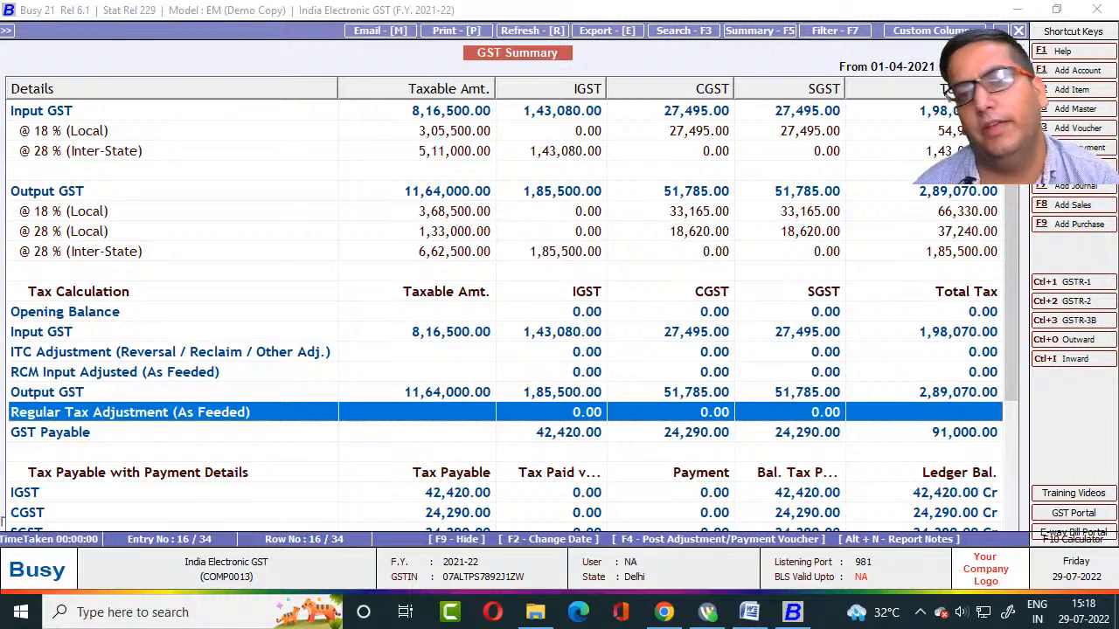
pyautogui.press('Down')
pyautogui.press('Down')
pyautogui.press('Down')
pyautogui.press('Down')
pyautogui.press('Down')
pyautogui.press('Down')
pyautogui.press('Down')
pyautogui.press('Down')
pyautogui.press('Down')
pyautogui.press('Down')
pyautogui.press('Down')
pyautogui.press('Down')
pyautogui.press('Down')
pyautogui.press('Down')
pyautogui.press('Down')
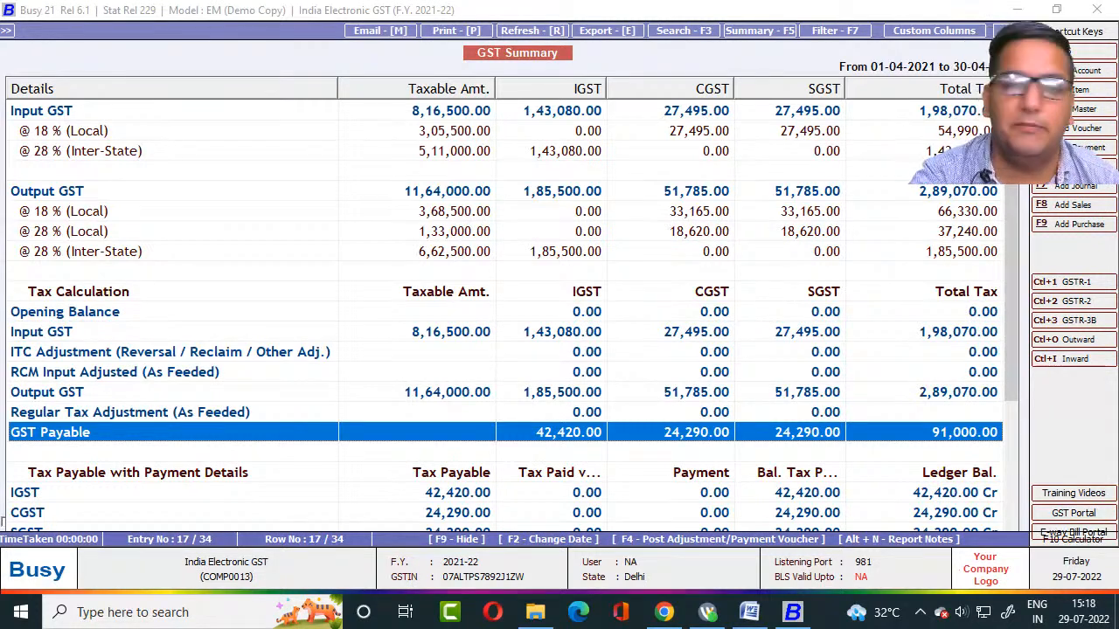
# Check the RCM Input Adjusted row against Output GST and GST Payable in the Tax Calculation section.
pyautogui.press('Up')
pyautogui.press('Up')
pyautogui.press('Up')
pyautogui.press('Up')
pyautogui.press('Down')
pyautogui.press('Down')
pyautogui.press('Down')
pyautogui.press('Down')
pyautogui.press('Down')
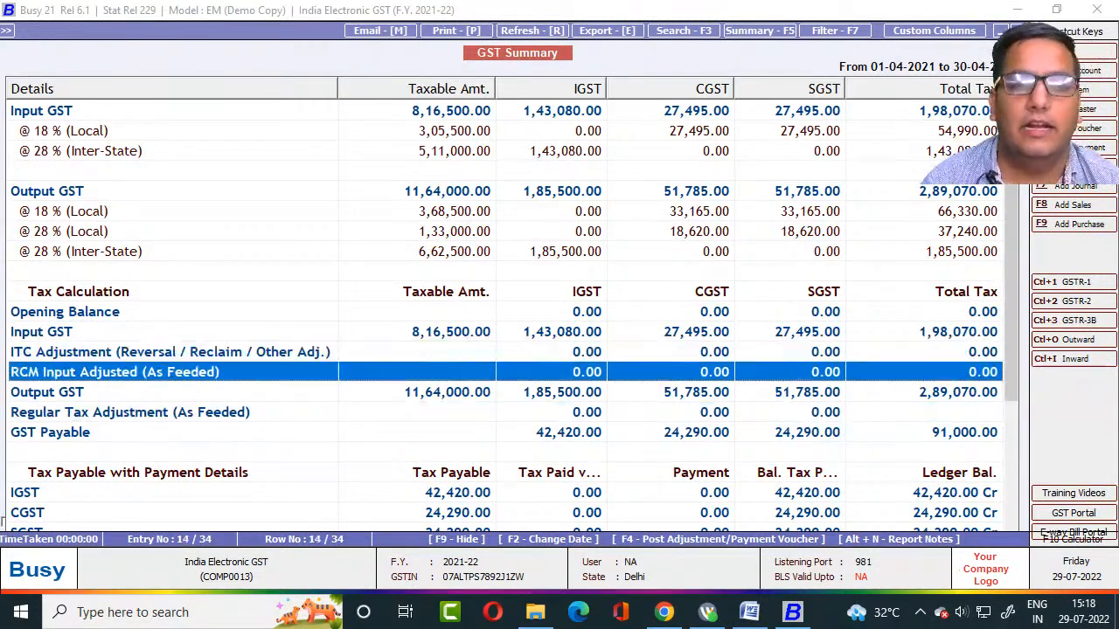
pyautogui.press('Up')
pyautogui.press('Down')
pyautogui.press('Down')
pyautogui.press('Down')
pyautogui.press('Down')
pyautogui.press('Down')
pyautogui.press('Down')
pyautogui.press('Down')
pyautogui.press('Down')
pyautogui.press('Down')
pyautogui.press('Down')
pyautogui.press('Down')
pyautogui.press('Down')
pyautogui.press('Down')
pyautogui.press('Down')
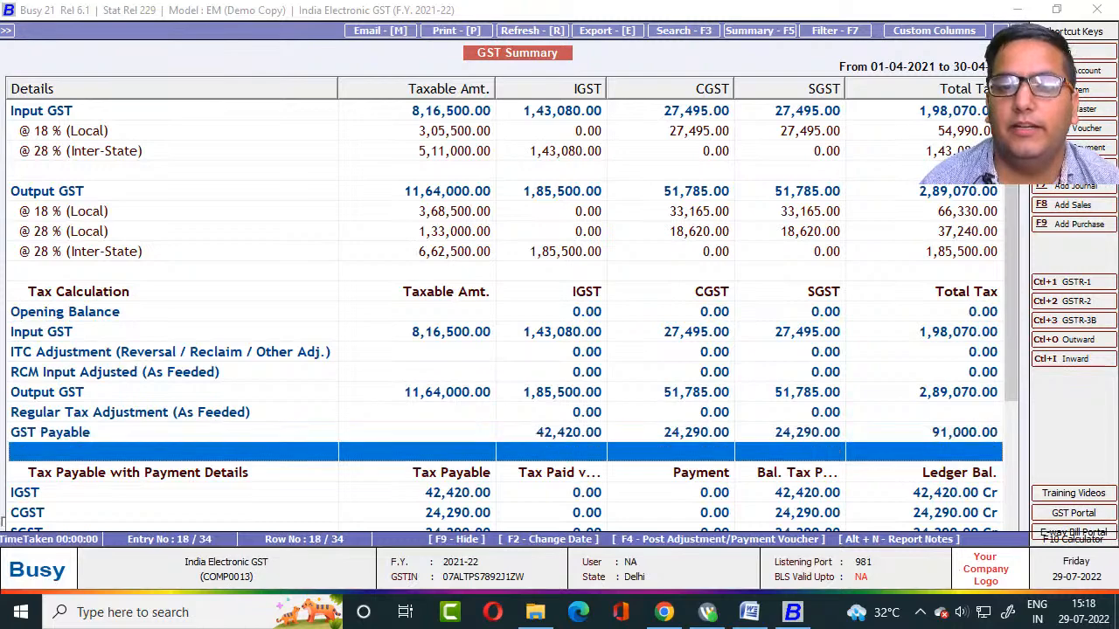
# Review the Tax Payable with Payment Details and RCM rows together with the Input GST row under Tax Calculation.
pyautogui.press('Up')
pyautogui.press('Up')
pyautogui.press('Up')
pyautogui.press('Up')
pyautogui.press('Up')
pyautogui.press('Up')
pyautogui.press('Up')
pyautogui.press('Up')
pyautogui.press('Up')
pyautogui.press('Up')
pyautogui.press('Up')
pyautogui.press('Up')
pyautogui.press('Up')
pyautogui.press('Up')
pyautogui.press('Up')
pyautogui.press('Up')
pyautogui.press('Up')
pyautogui.press('Up')
pyautogui.press('Up')
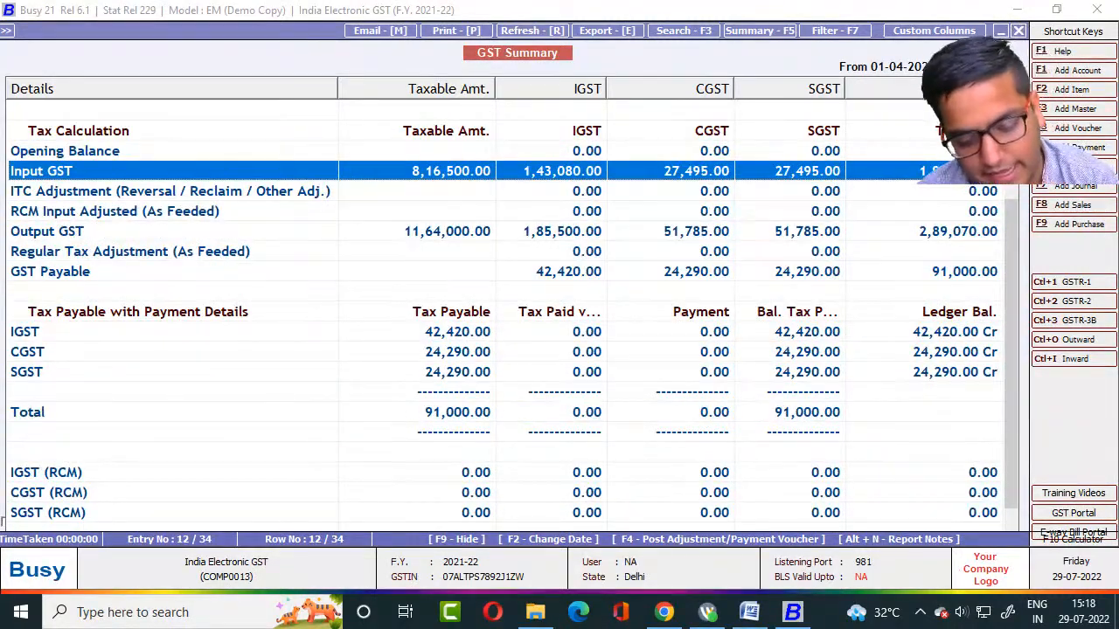
# Start posting an Input/Output Adjustment voucher from the GST Summary.
pyautogui.press('F4')
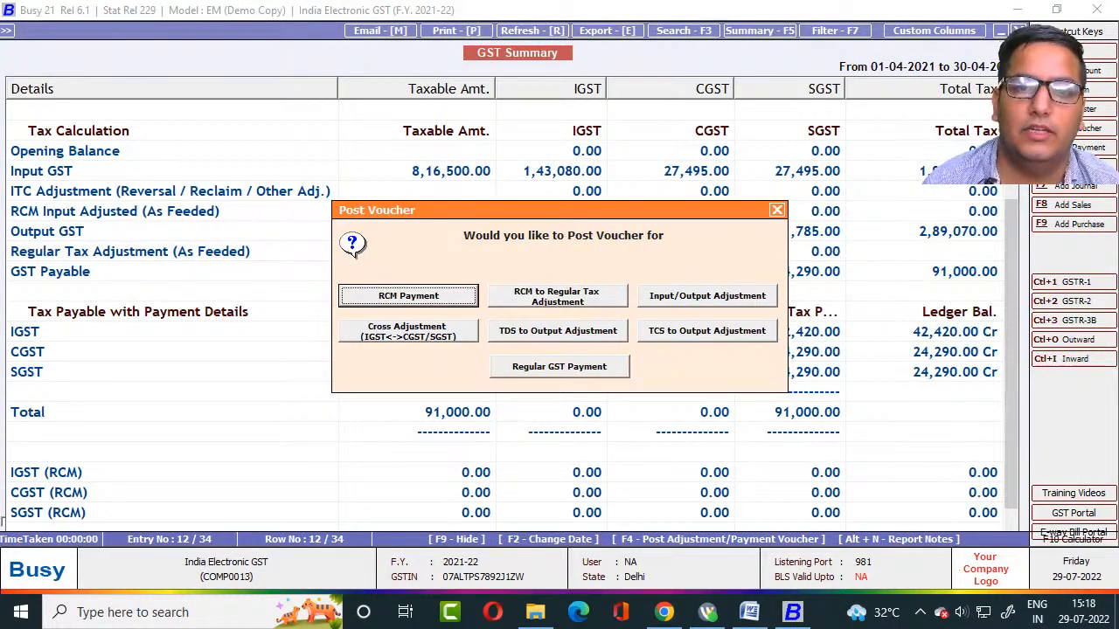
pyautogui.press('Right')
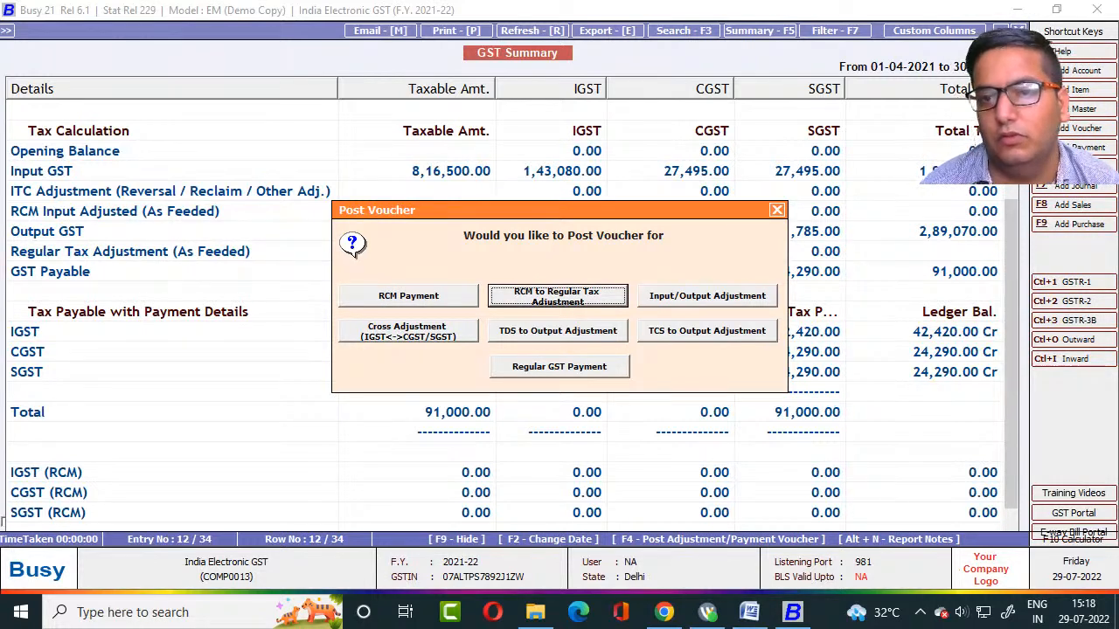
pyautogui.press('Right')
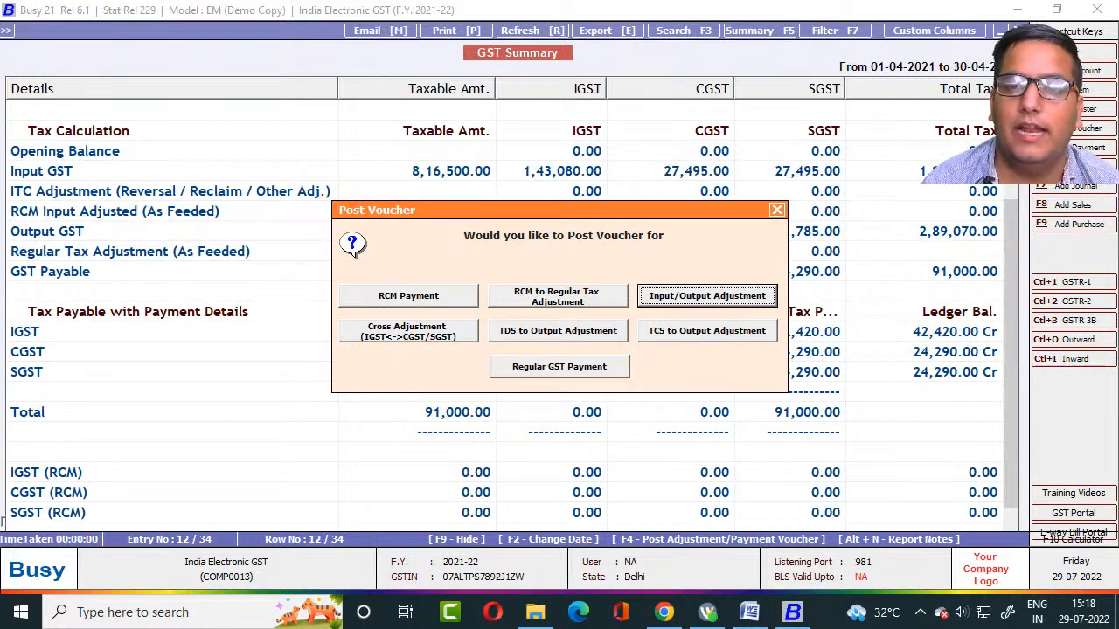
pyautogui.press('Return')
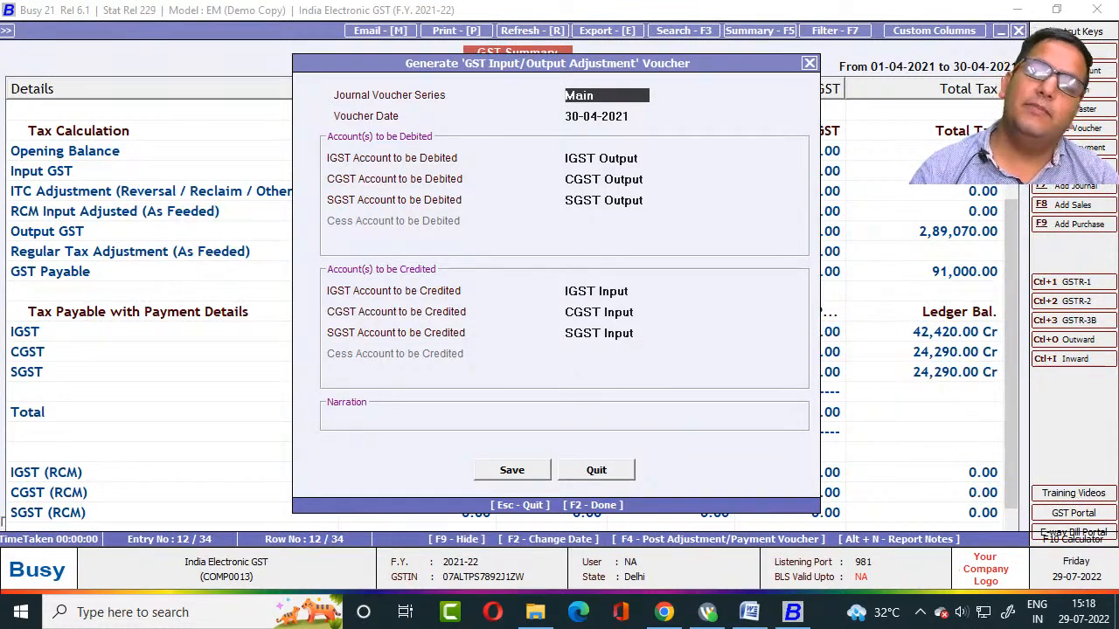
# Generate the adjustment voucher in series Main dated 30-04-2021, debiting the IGST, CGST and SGST Output accounts and crediting the matching Input accounts, without narration.
pyautogui.press('Return')
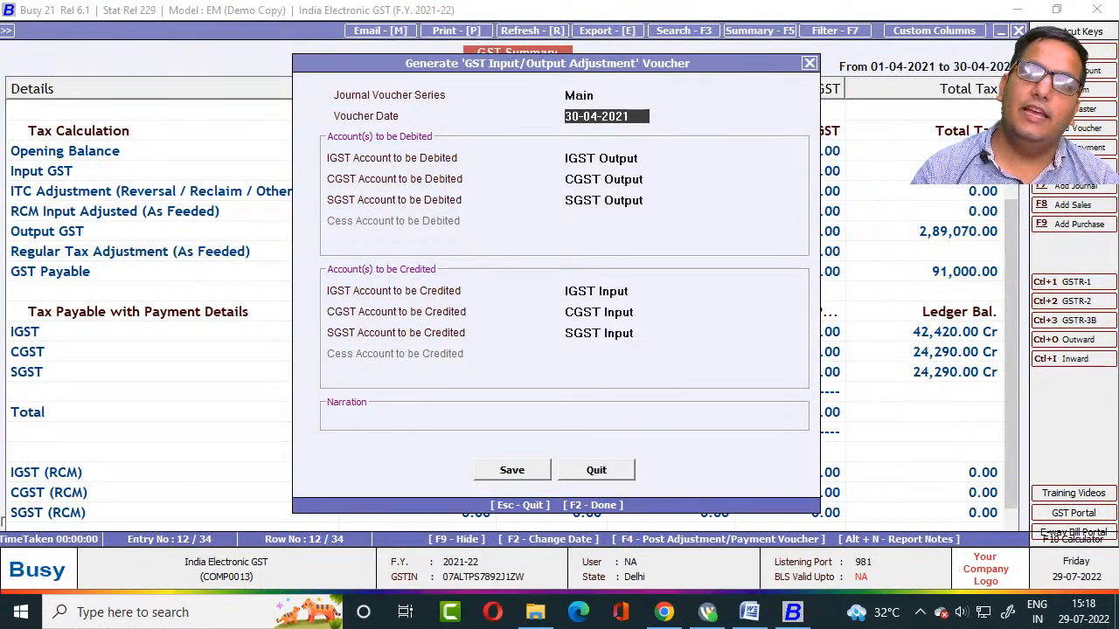
pyautogui.press('Return')
pyautogui.press('Return')
pyautogui.press('Return')
pyautogui.press('Return')
pyautogui.press('Return')
pyautogui.press('Return')
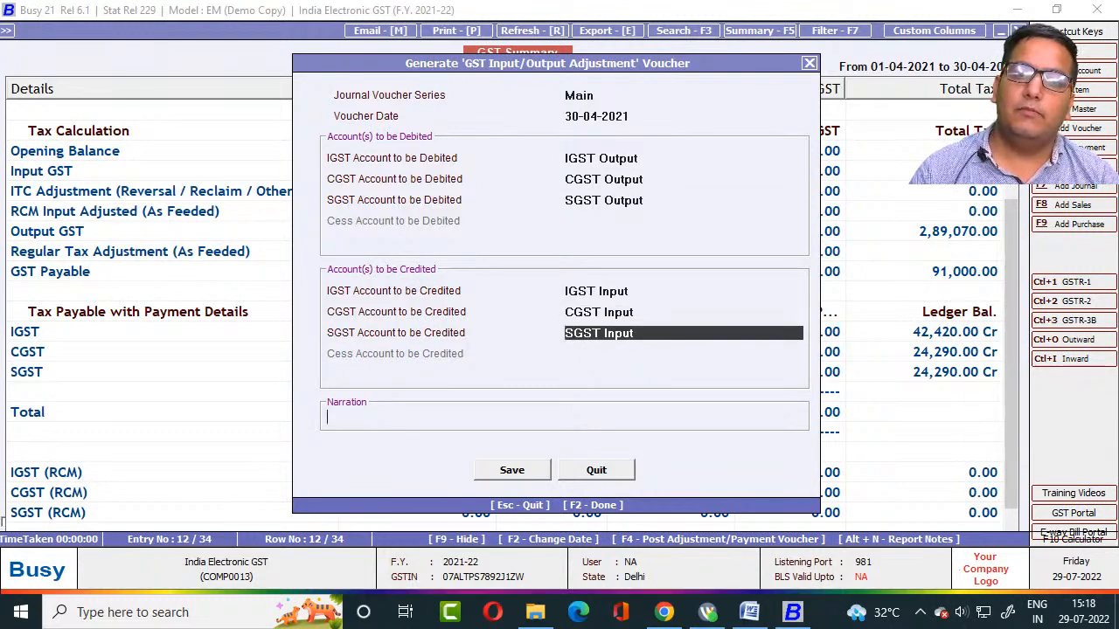
pyautogui.press('Return')
pyautogui.press('Return')
pyautogui.press('Return')
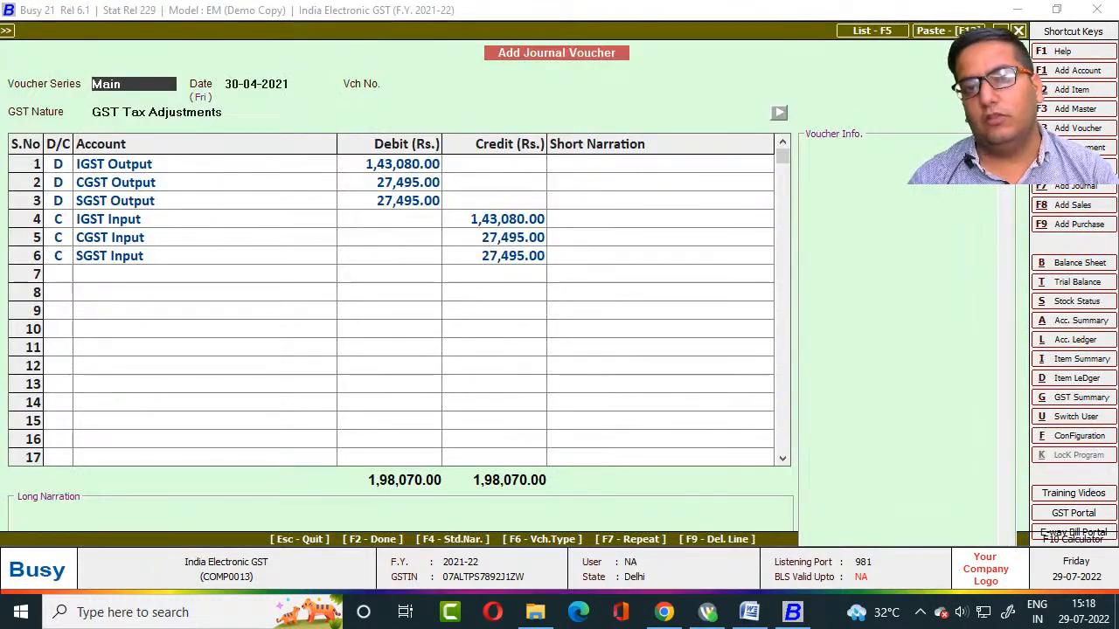
# Accept the journal voucher's Main series, 30-04-2021 date, GST Tax Adjustments nature and the 1,43,080.00 debit to IGST Output.
pyautogui.press('Return')
pyautogui.press('Return')
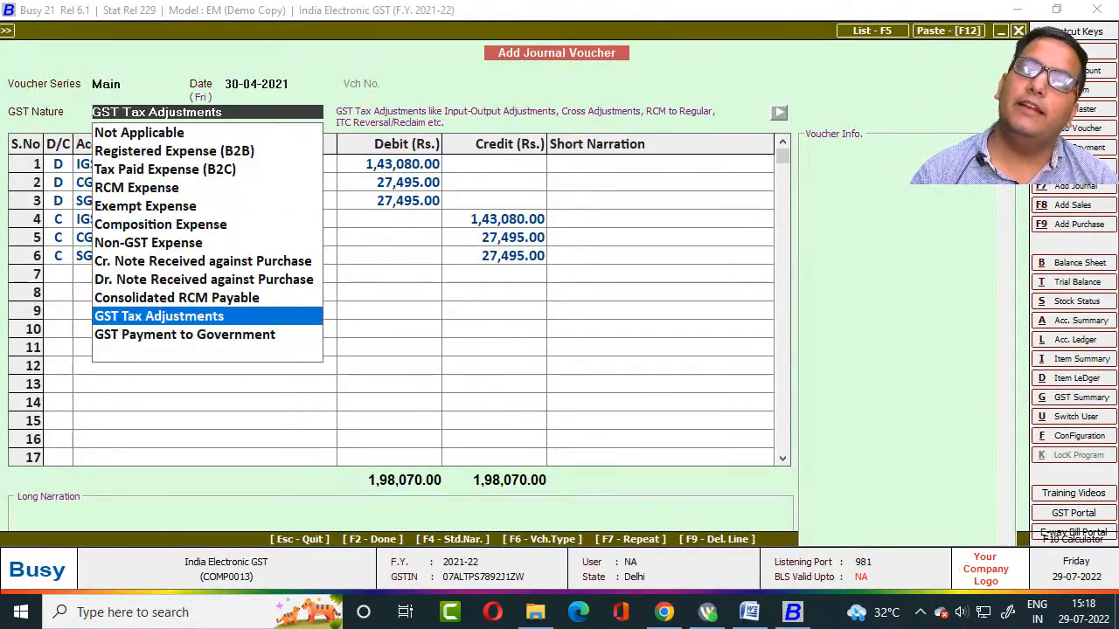
pyautogui.press('Return')
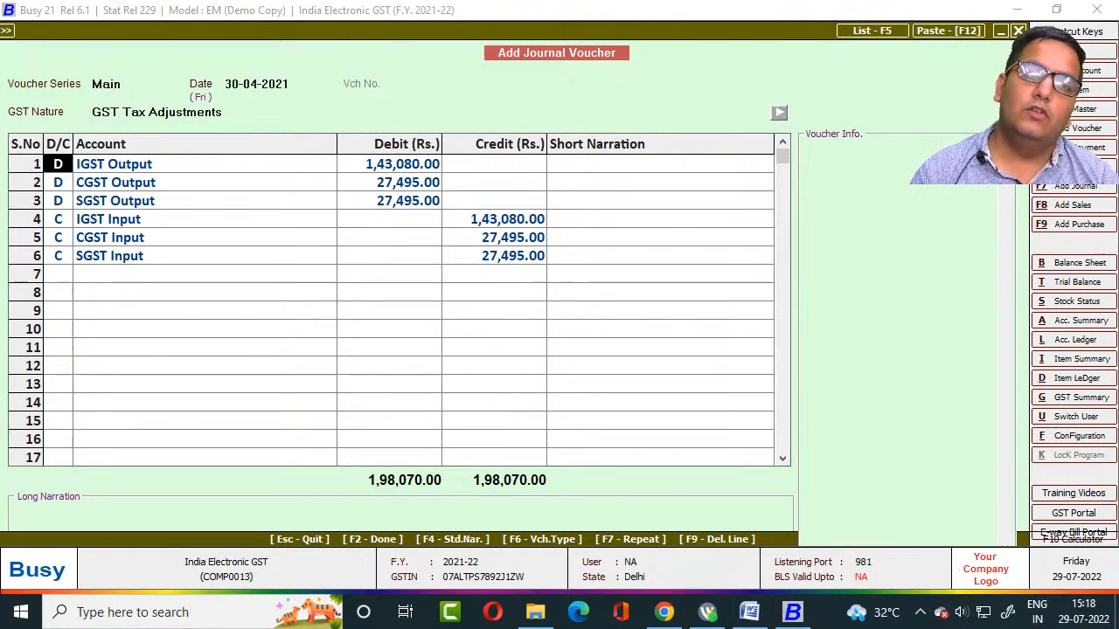
pyautogui.press('Return')
pyautogui.press('Return')
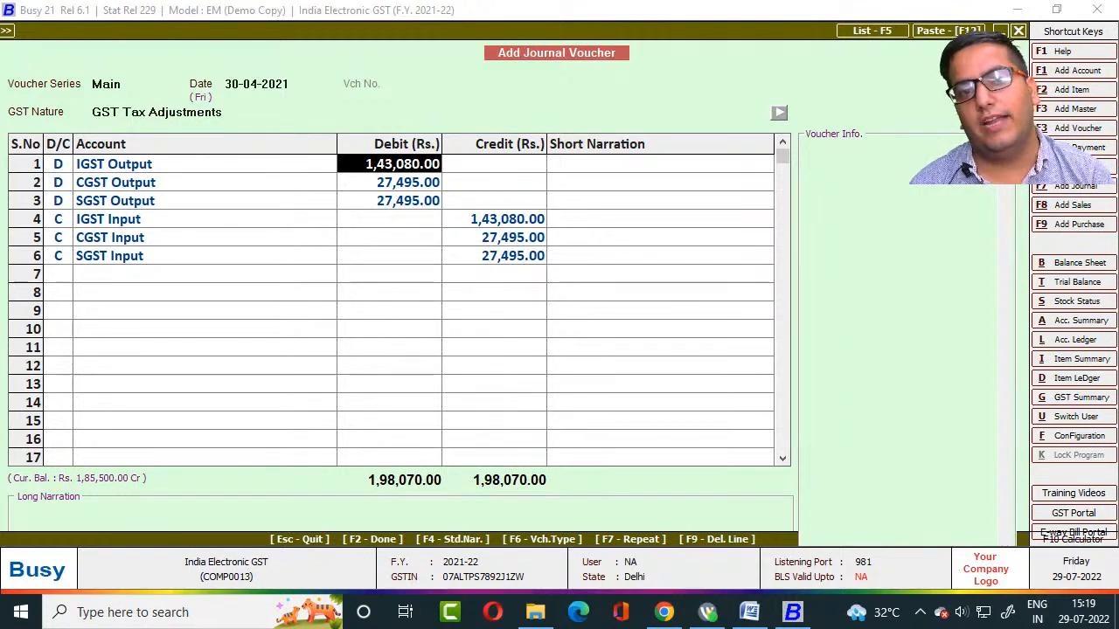
pyautogui.press('Return')
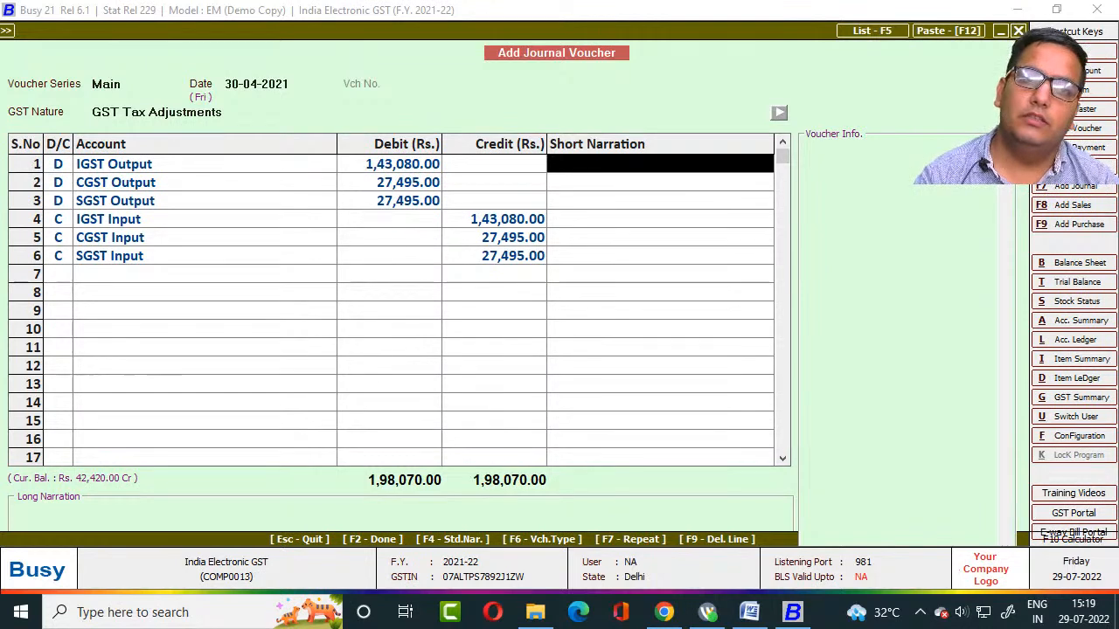
pyautogui.press('Up')
pyautogui.press('Return')
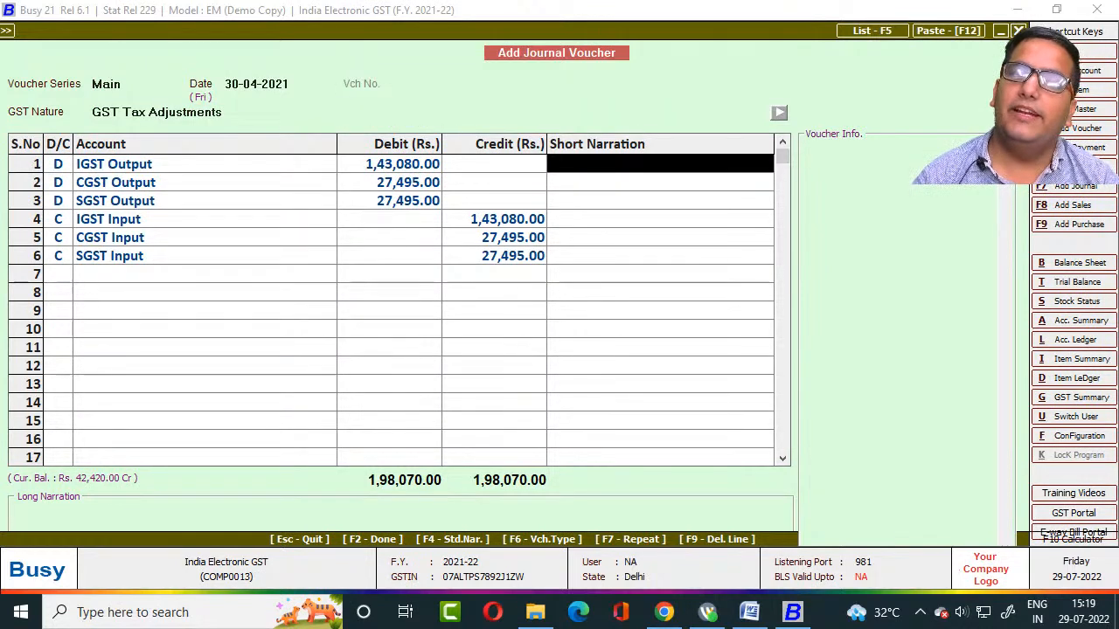
# Check the CGST Output debit row in the journal voucher and its effect on the account's current balance.
pyautogui.press('Return')
pyautogui.press('Return')
pyautogui.press('Return')
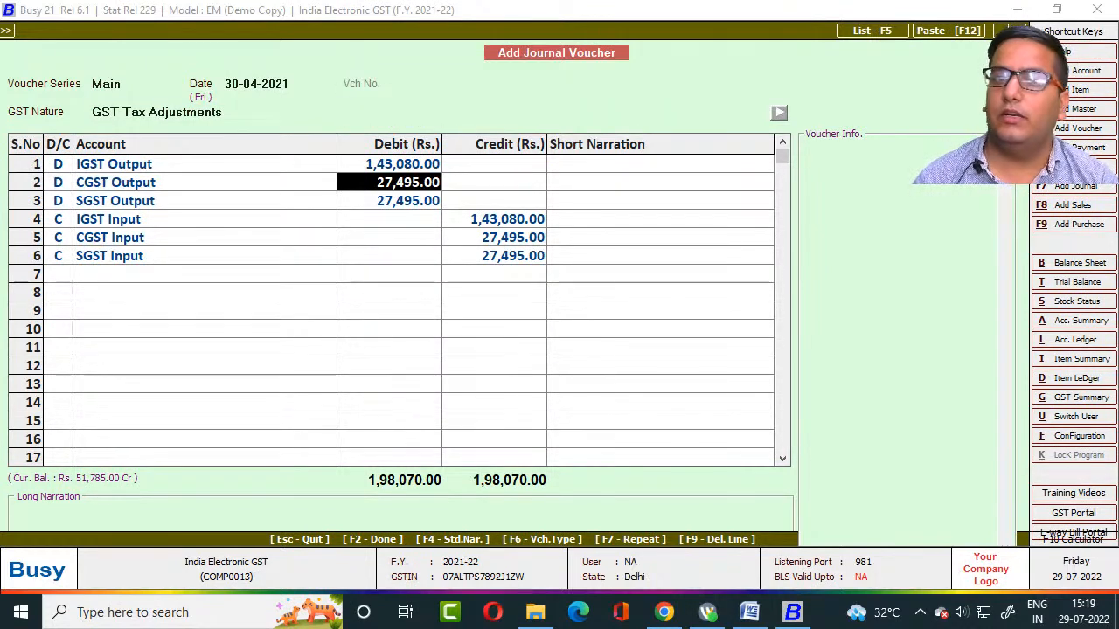
pyautogui.press('Escape')
pyautogui.press('Escape')
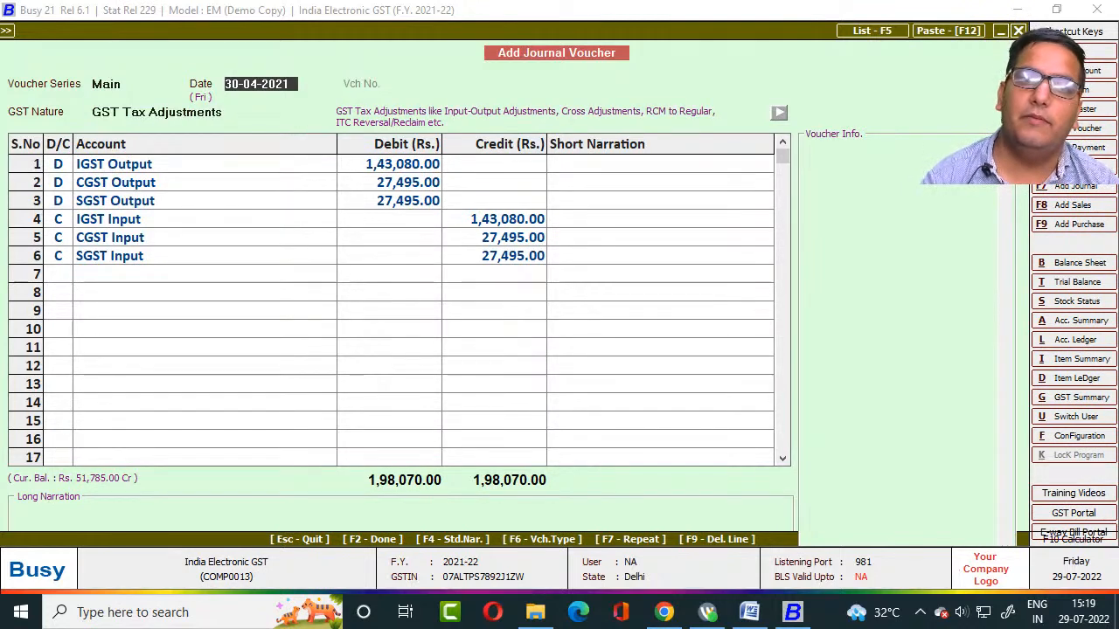
pyautogui.press('Return')
pyautogui.press('Return')
pyautogui.press('Return')
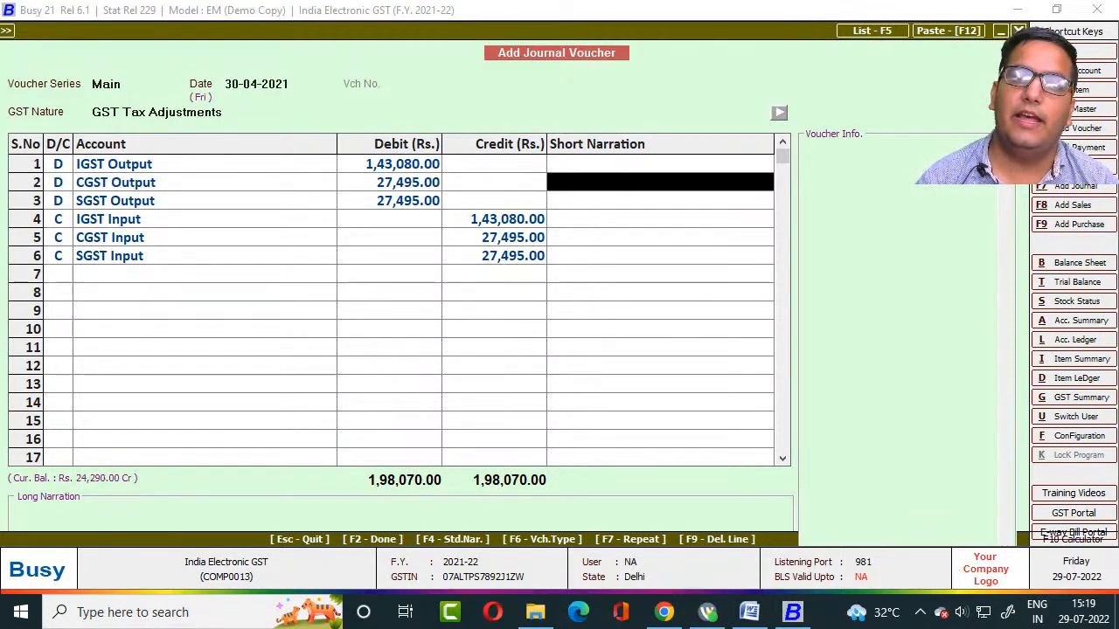
# Accept the SGST Output debit of 27,495.00 and the IGST Input credit of 1,43,080.00 in the journal voucher.
pyautogui.press('Return')
pyautogui.press('Return')
pyautogui.press('Return')
pyautogui.press('Return')
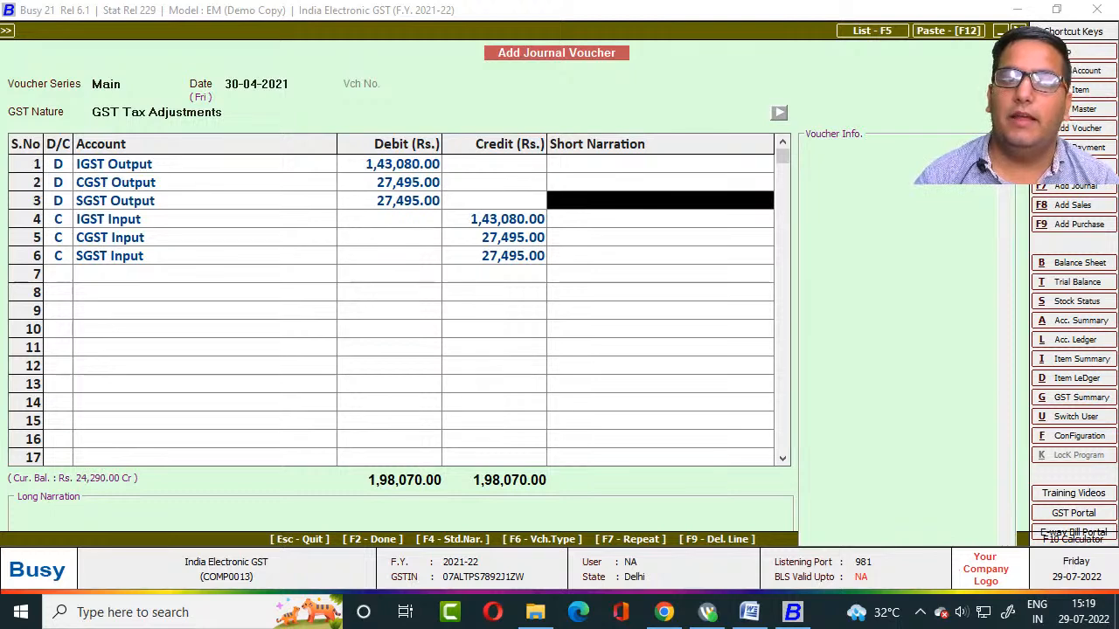
pyautogui.press('Return')
pyautogui.press('Return')
pyautogui.press('Return')
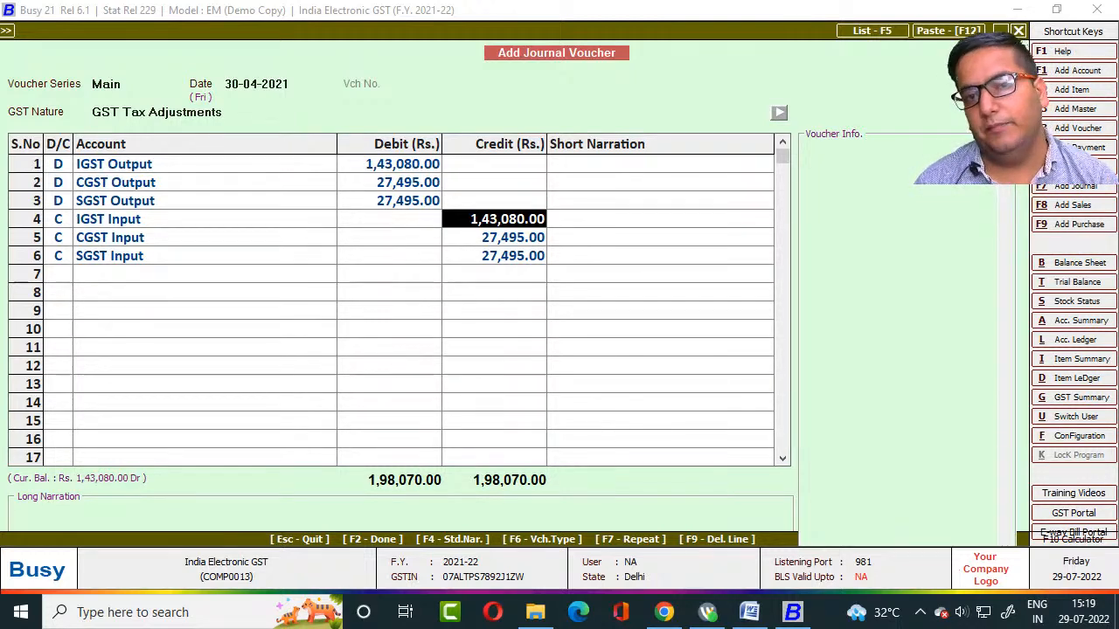
# Accept the CGST Input credit of 27,495.00 and move on to the SGST Input credit row of the voucher.
pyautogui.press('Return')
pyautogui.press('Return')
pyautogui.press('Return')
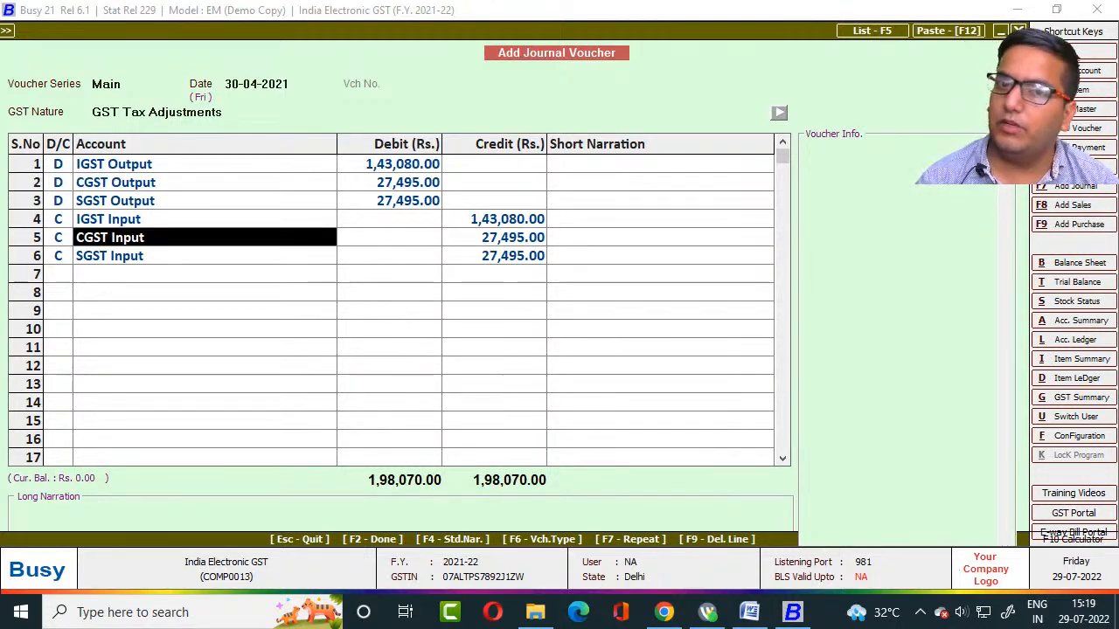
pyautogui.press('Return')
pyautogui.press('Return')
pyautogui.press('Return')
pyautogui.press('Return')
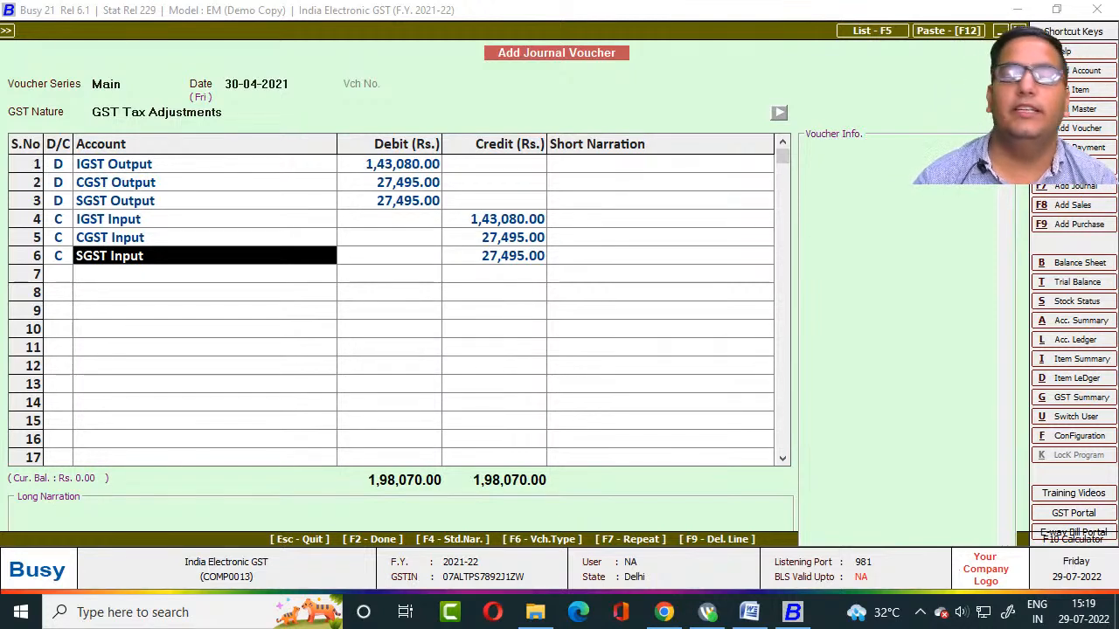
# Reconfirm GST Tax Adjustments as the voucher's GST nature and leave the long narration empty.
pyautogui.press('Escape')
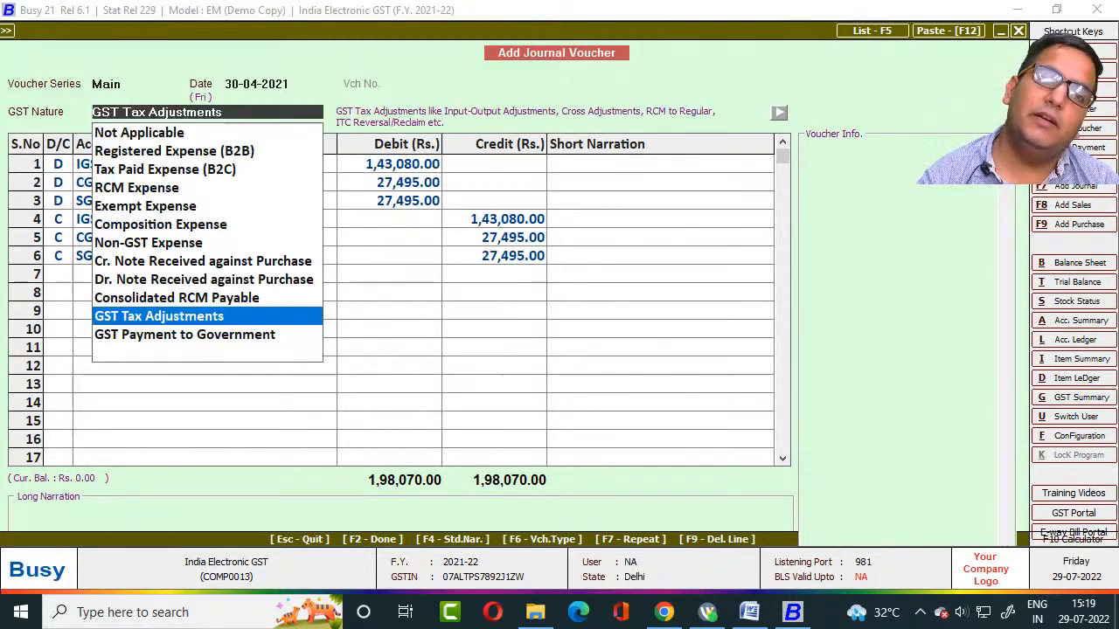
pyautogui.press('Return')
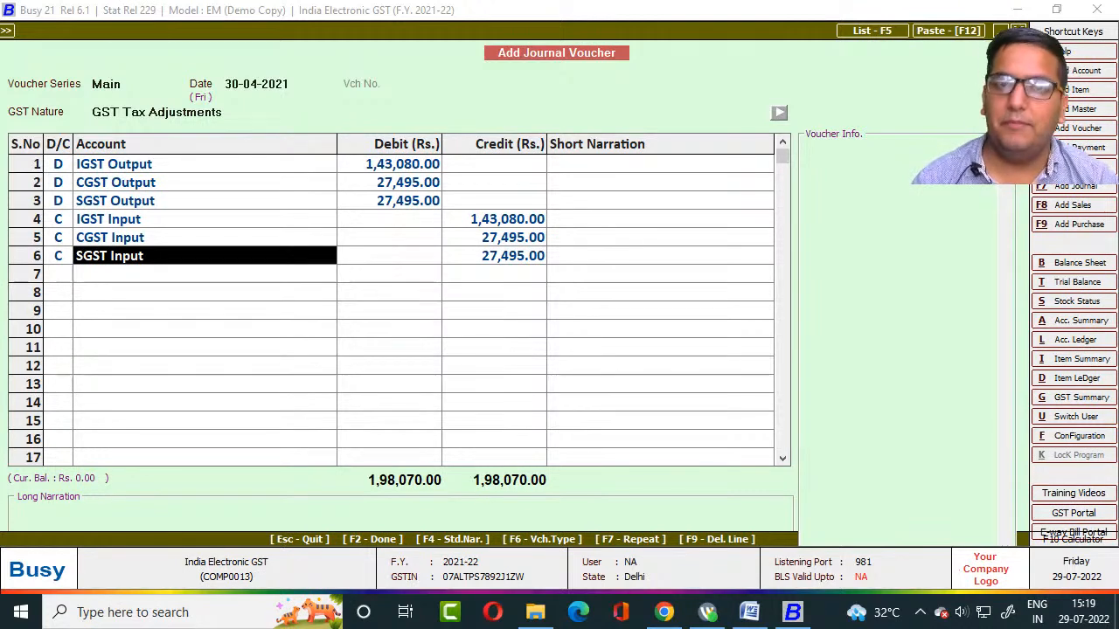
pyautogui.press('Return')
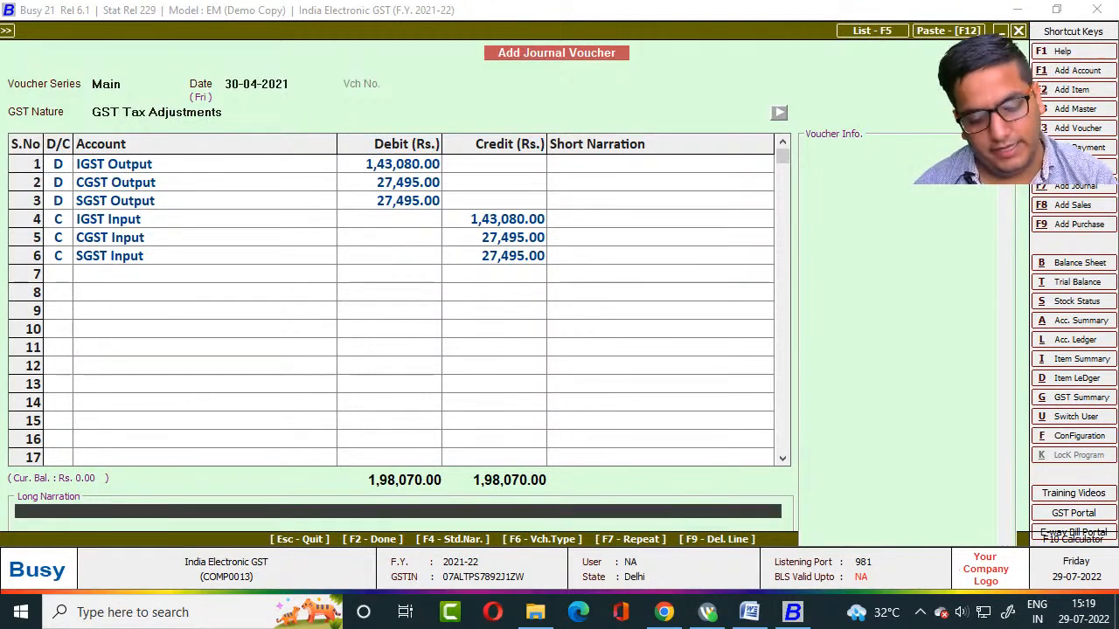
pyautogui.press('Return')
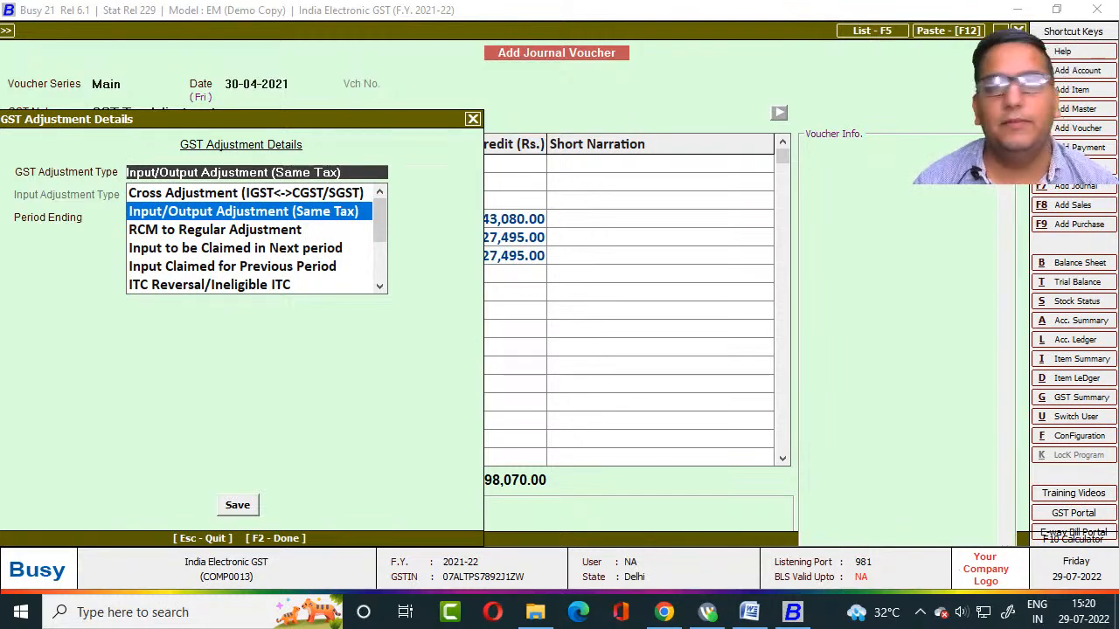
# Set the adjustment to Input/Output Adjustment (Same Tax) with period ending 30-04-2021 and save the journal voucher.
pyautogui.press('Up')
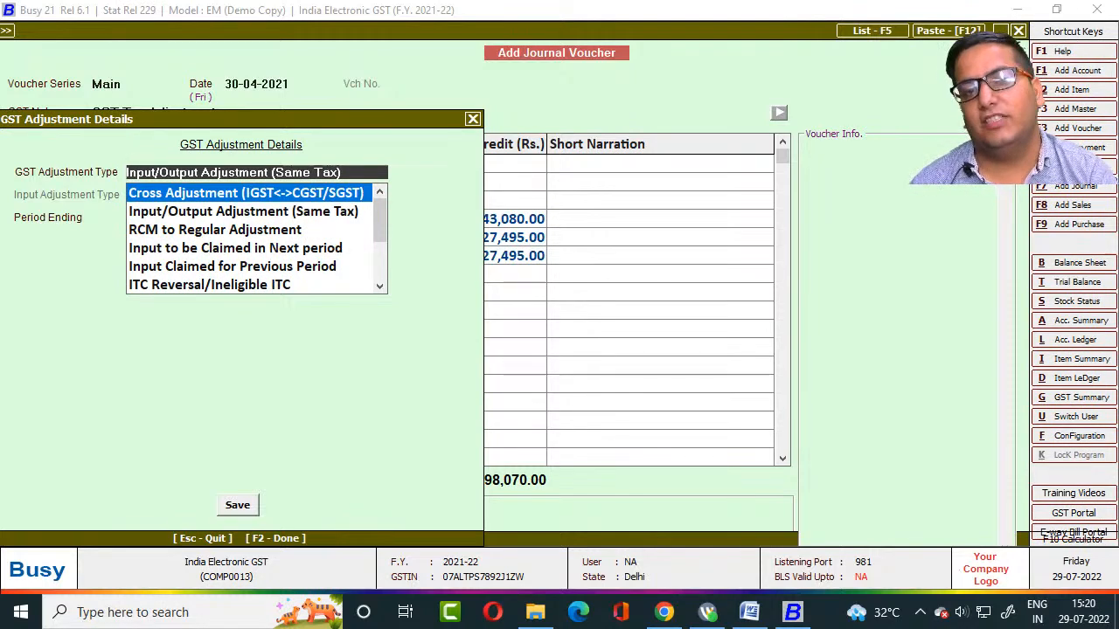
pyautogui.press('Down')
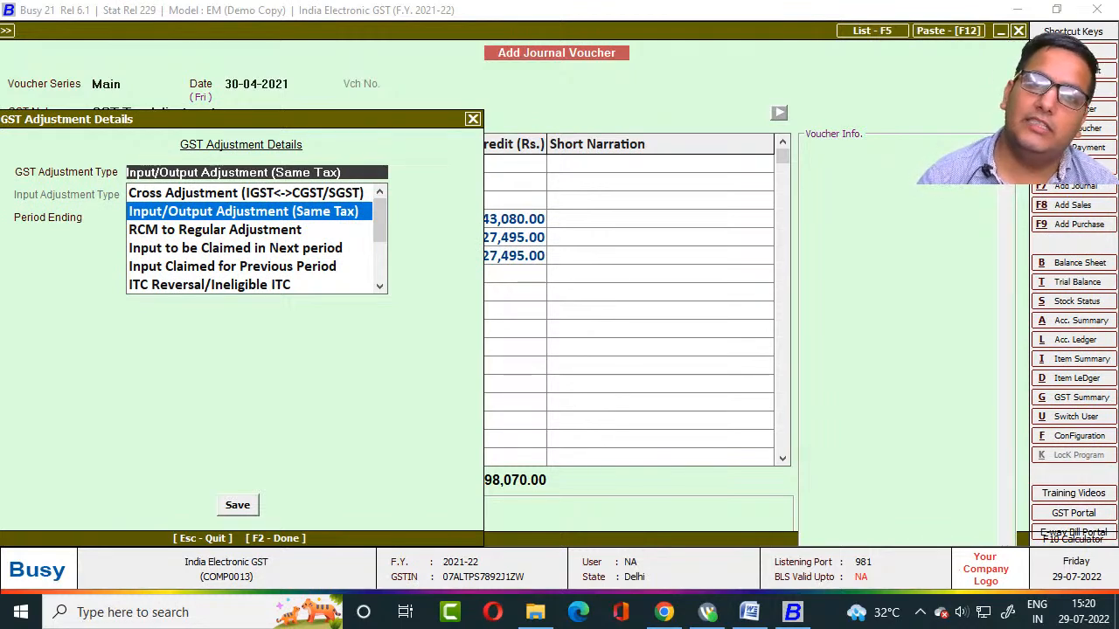
pyautogui.press('Return')
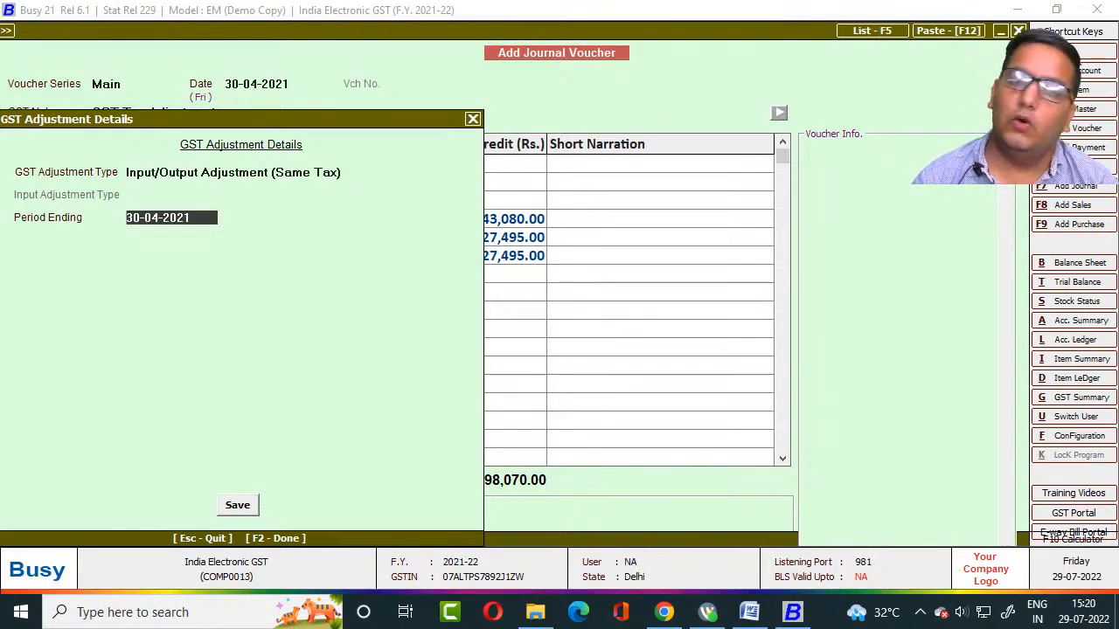
pyautogui.press('Return')
pyautogui.press('Return')
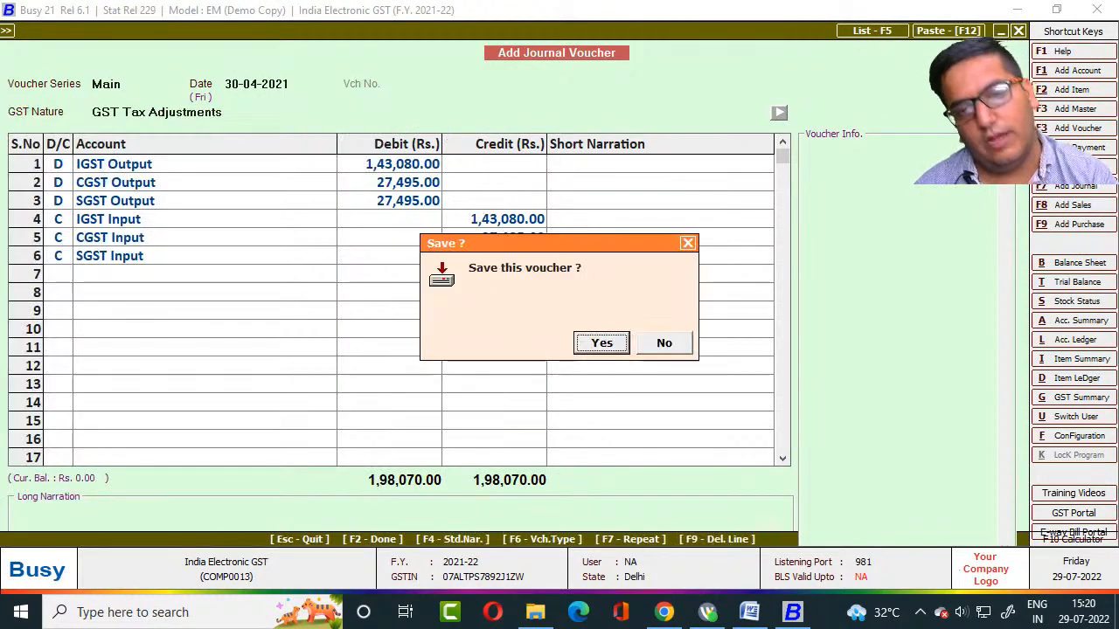
pyautogui.press('Return')
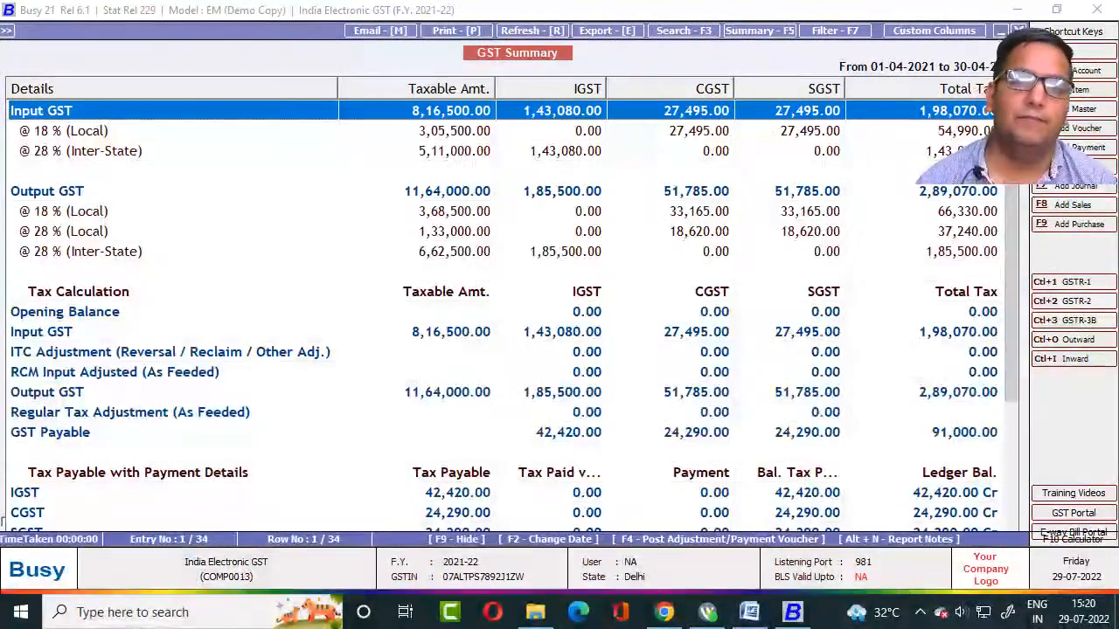
# Examine the Input GST and Output GST rate-wise rows of the April 2021 GST Summary.
pyautogui.press('Down')
pyautogui.press('Down')
pyautogui.press('Down')
pyautogui.press('Down')
pyautogui.press('Down')
pyautogui.press('Down')
pyautogui.press('Down')
pyautogui.press('Down')
pyautogui.press('Down')
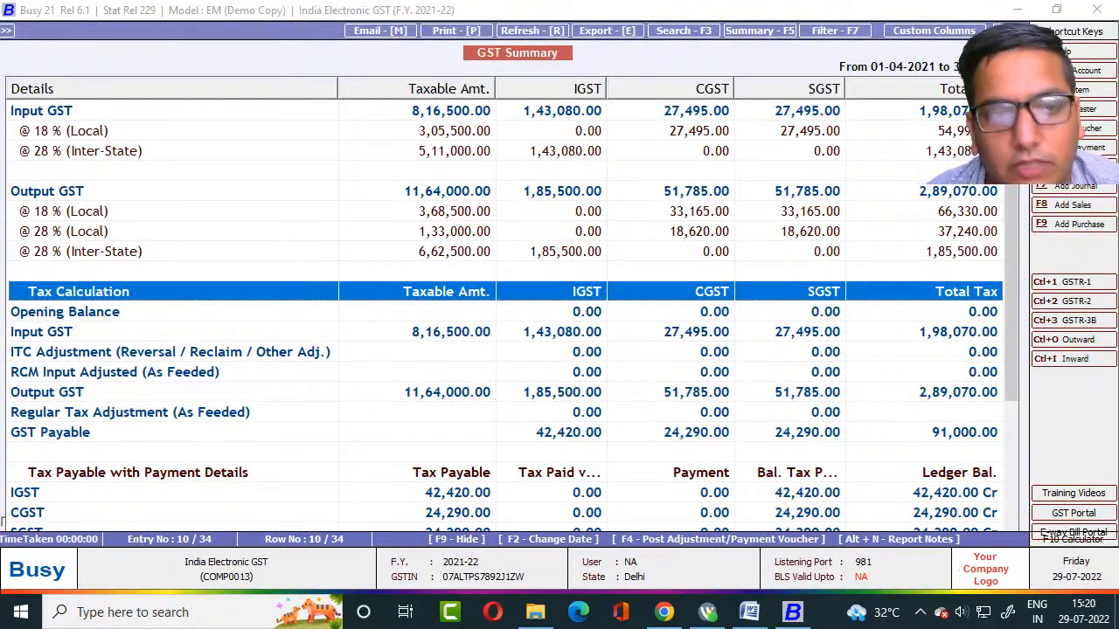
pyautogui.press('Up')
pyautogui.press('Up')
pyautogui.press('Up')
pyautogui.press('Up')
pyautogui.press('Up')
pyautogui.press('Up')
pyautogui.press('Up')
pyautogui.press('Up')
pyautogui.press('Up')
pyautogui.press('Down')
pyautogui.press('Down')
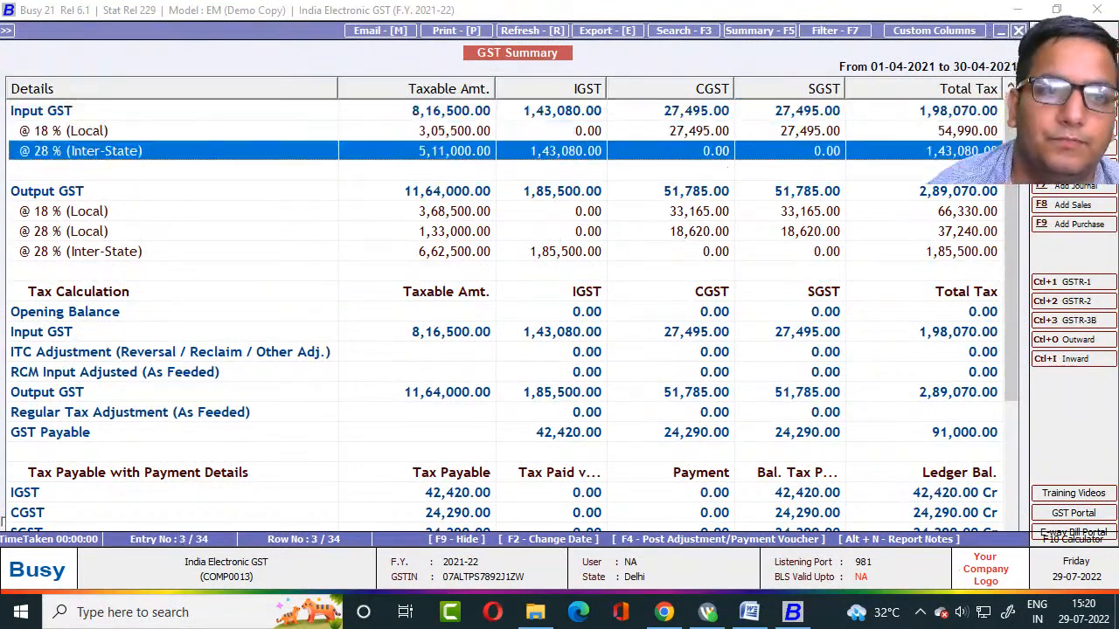
# Examine the Tax Calculation section of the GST Summary down to its Output GST row, and close the report.
pyautogui.press('Down')
pyautogui.press('Down')
pyautogui.press('Down')
pyautogui.press('Down')
pyautogui.press('Down')
pyautogui.press('Down')
pyautogui.press('Down')
pyautogui.press('Down')
pyautogui.press('Down')
pyautogui.press('Down')
pyautogui.press('Down')
pyautogui.press('Down')
pyautogui.press('Down')
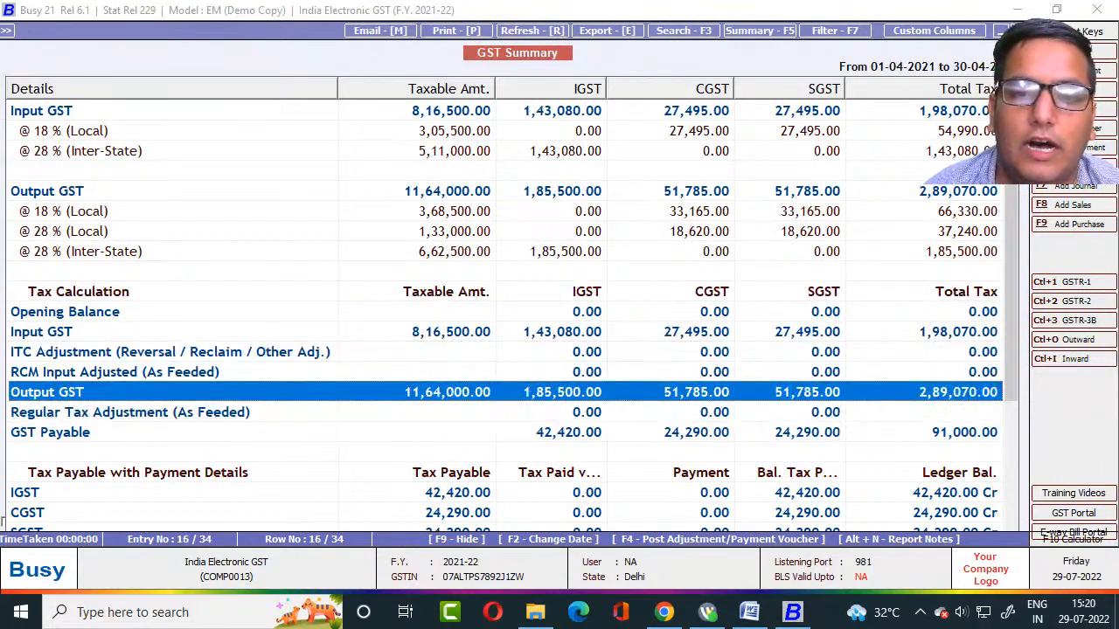
pyautogui.press('Up')
pyautogui.press('Up')
pyautogui.press('Escape')
pyautogui.press('Escape')
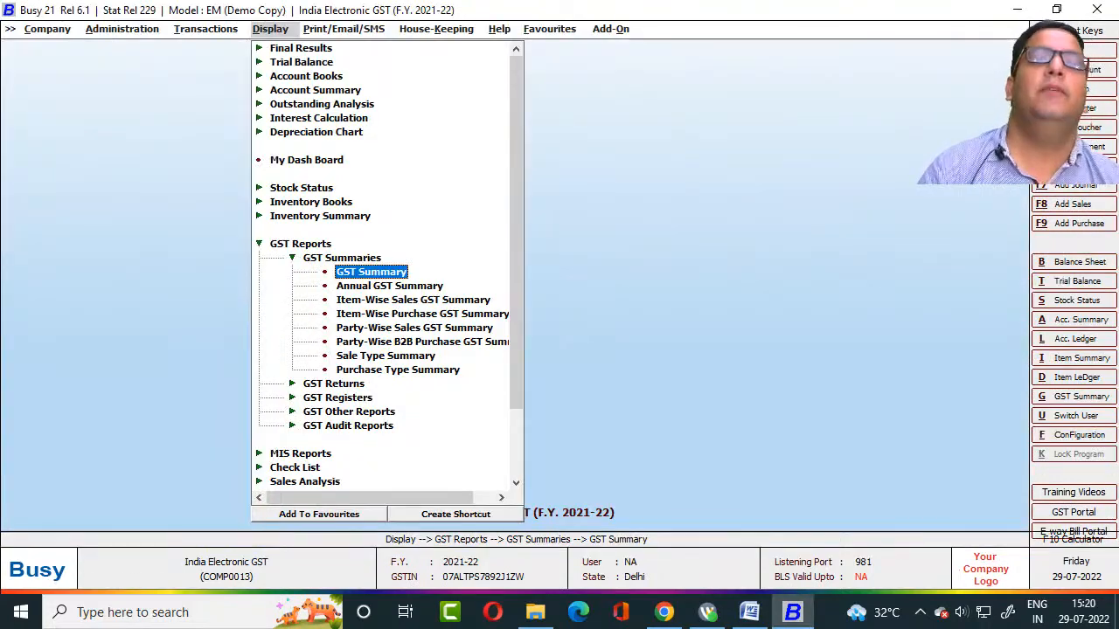
pyautogui.press('Escape')
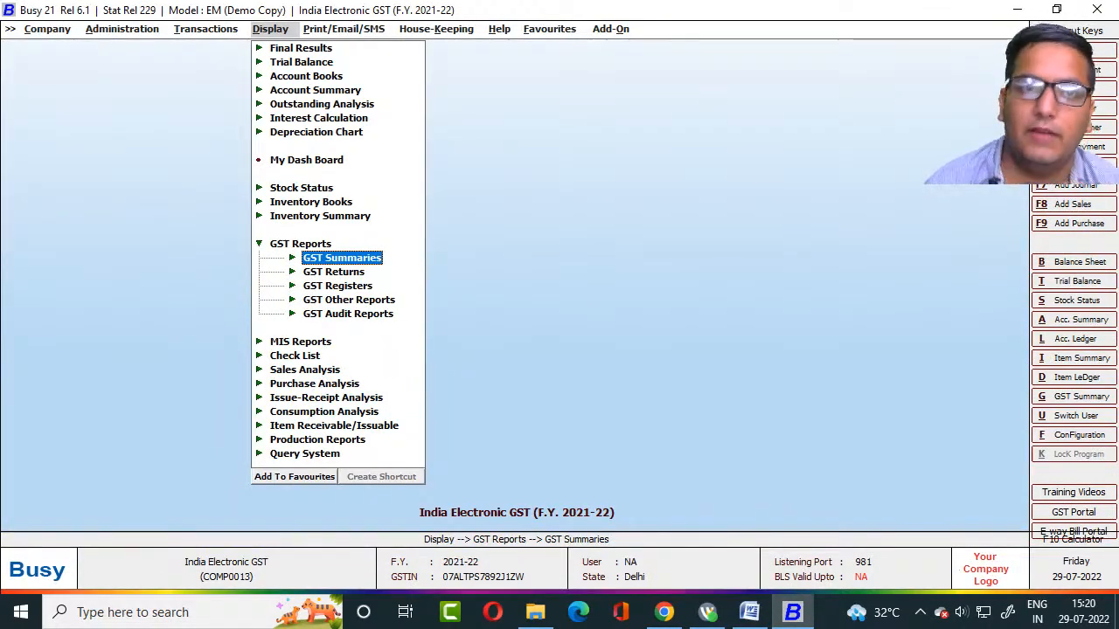
# Generate the balance sheet for 01-04-2021 to 30-04-2021, keeping the report's default options.
pyautogui.press('Left')
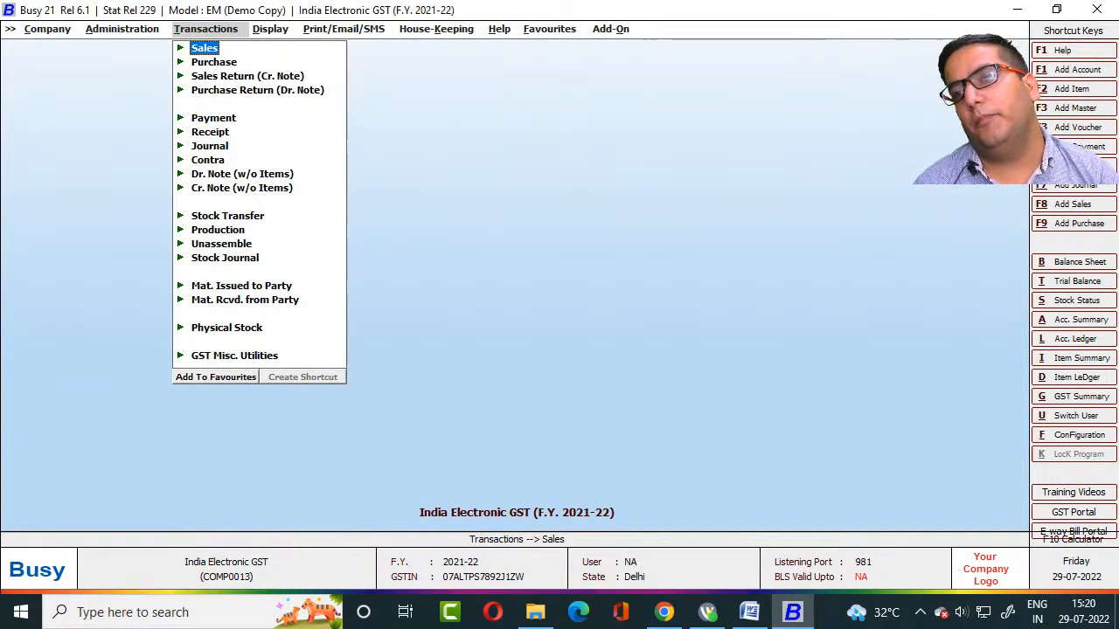
pyautogui.press('b')
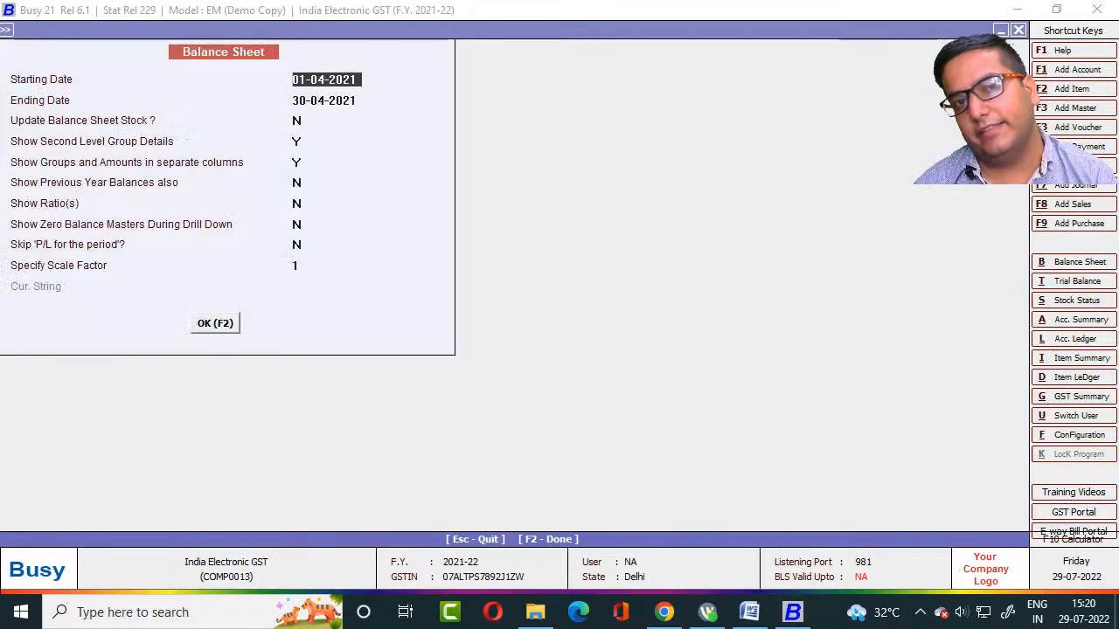
pyautogui.press('Return')
pyautogui.press('Return')
pyautogui.press('Return')
pyautogui.press('Return')
pyautogui.press('Return')
pyautogui.press('Return')
pyautogui.press('Return')
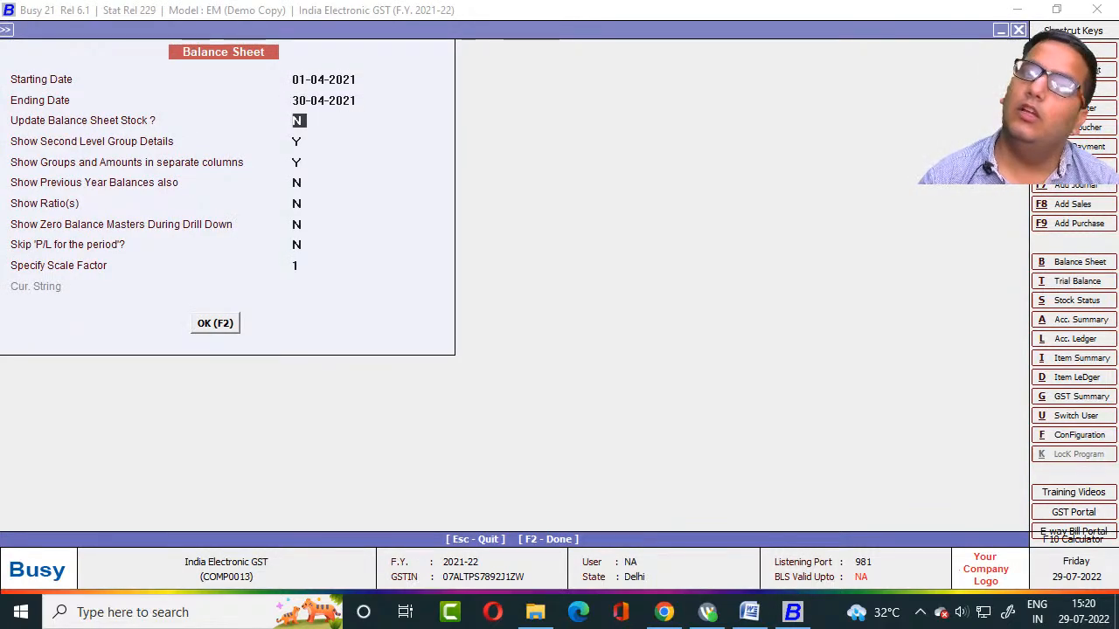
pyautogui.press('F2')
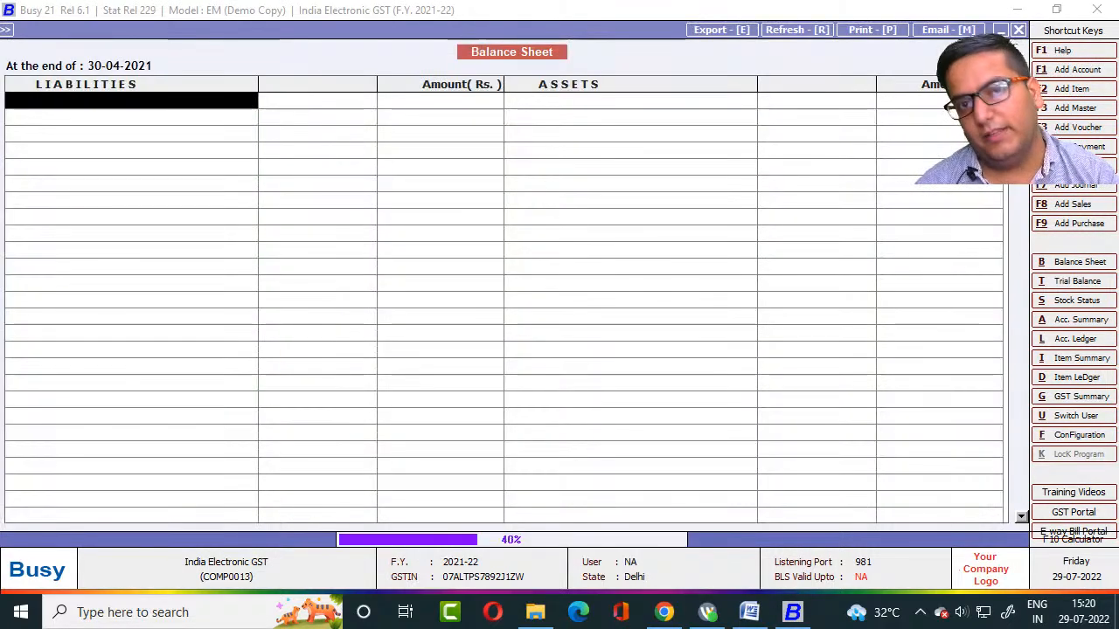
# Check the Duties & Taxes amount under Current Liabilities in the balance sheet.
pyautogui.press('Down')
pyautogui.press('Down')
pyautogui.press('Down')
pyautogui.press('Down')
pyautogui.press('Down')
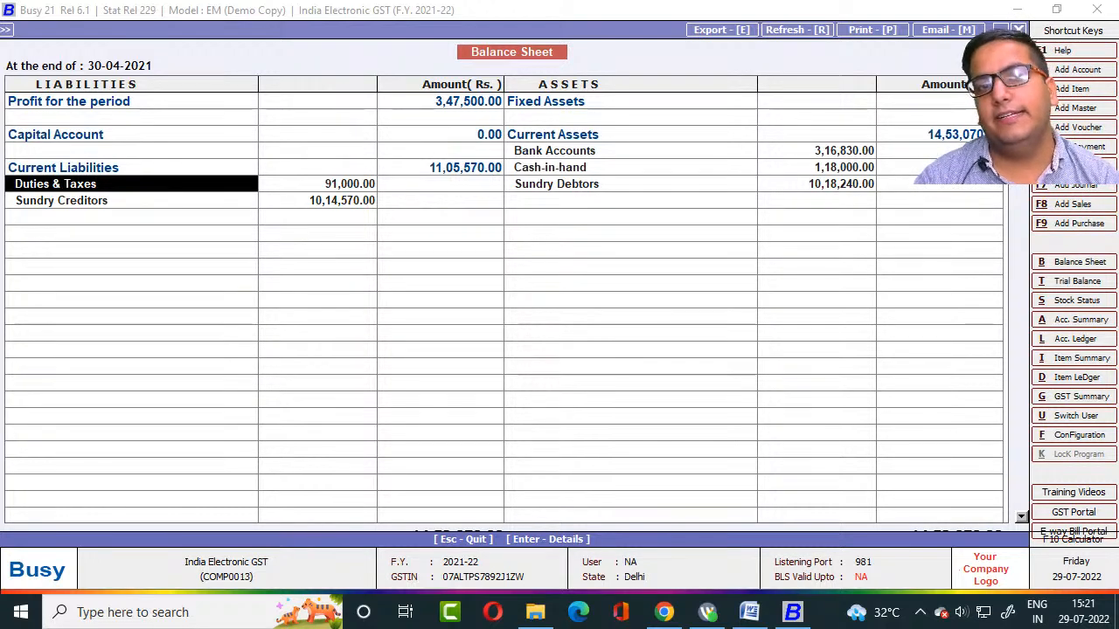
pyautogui.press('Right')
pyautogui.press('Left')
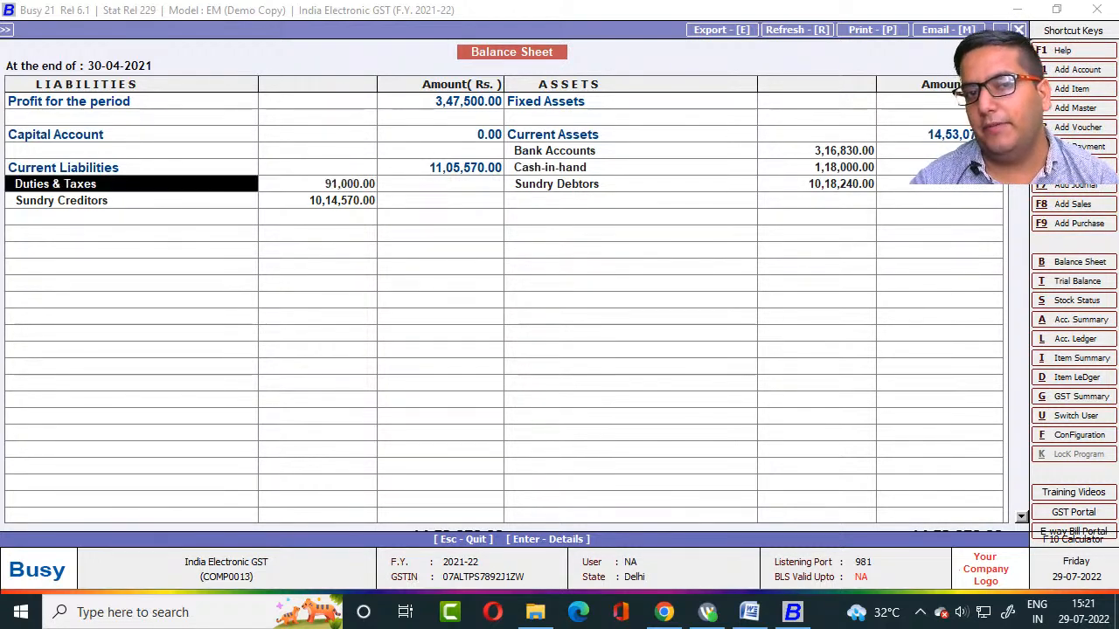
pyautogui.press('Right')
pyautogui.press('Left')
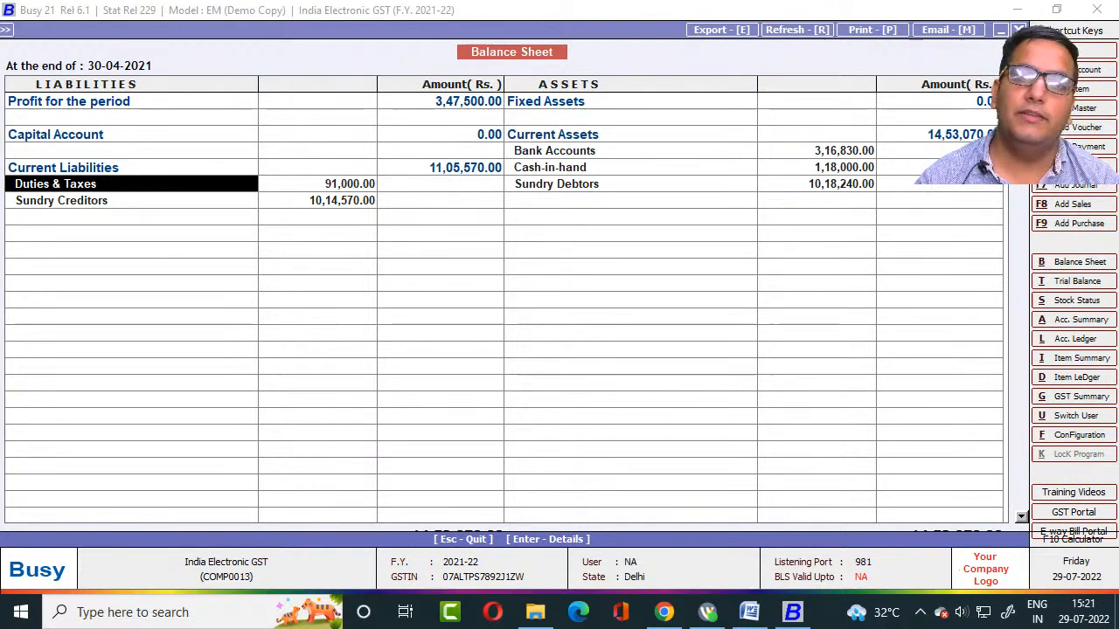
# Drill into the Duties & Taxes group and check the CGST, IGST and SGST Output account balances.
pyautogui.press('Return')
pyautogui.press('Down')
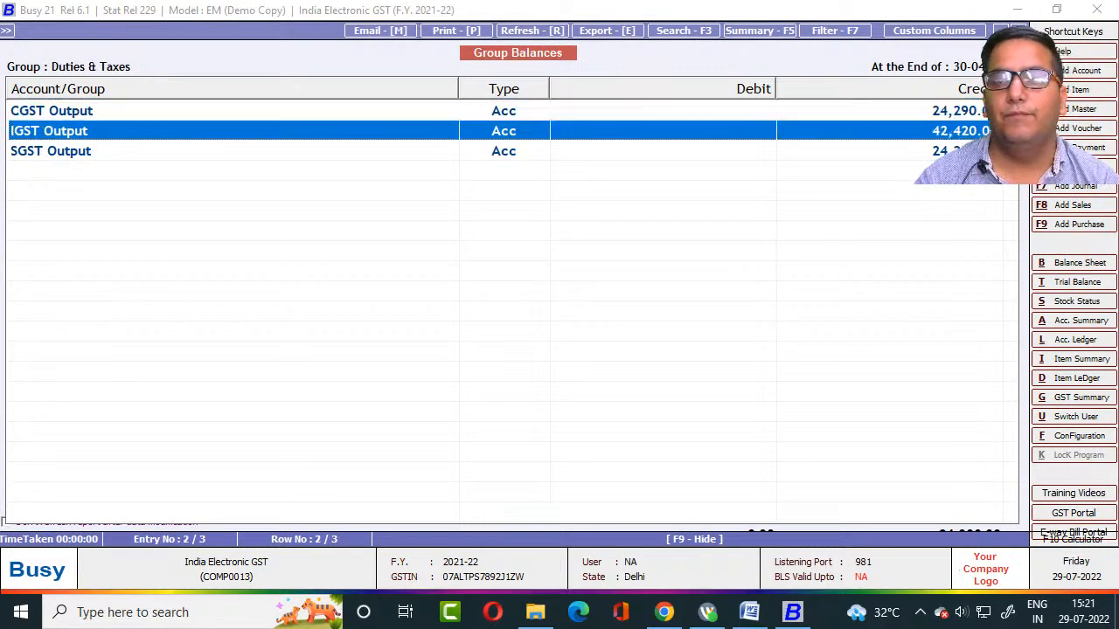
pyautogui.press('Up')
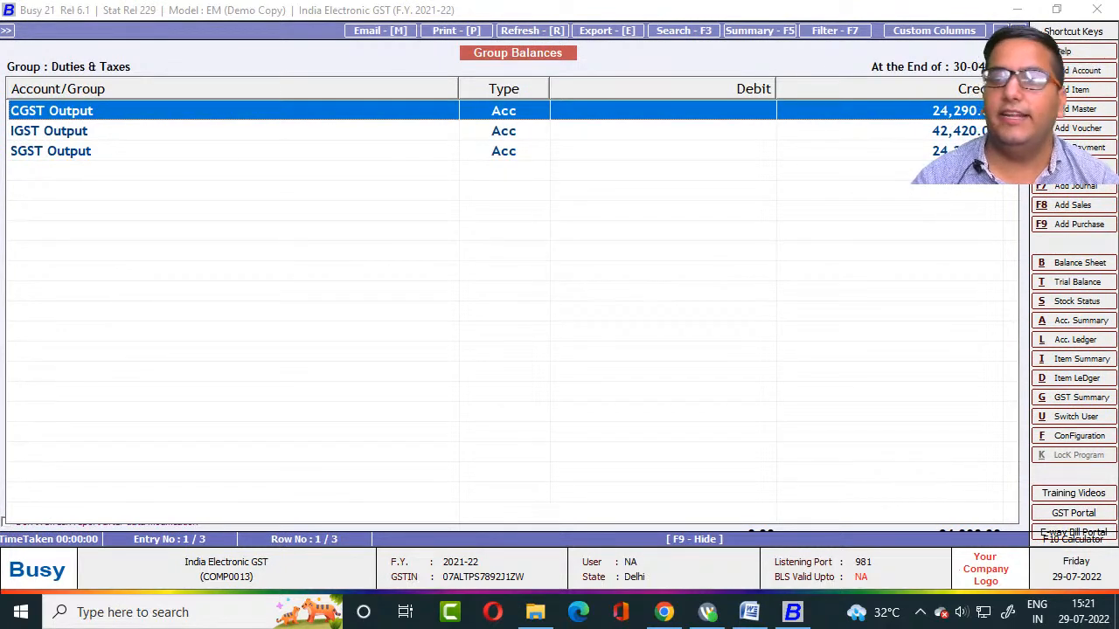
pyautogui.press('Down')
pyautogui.press('Down')
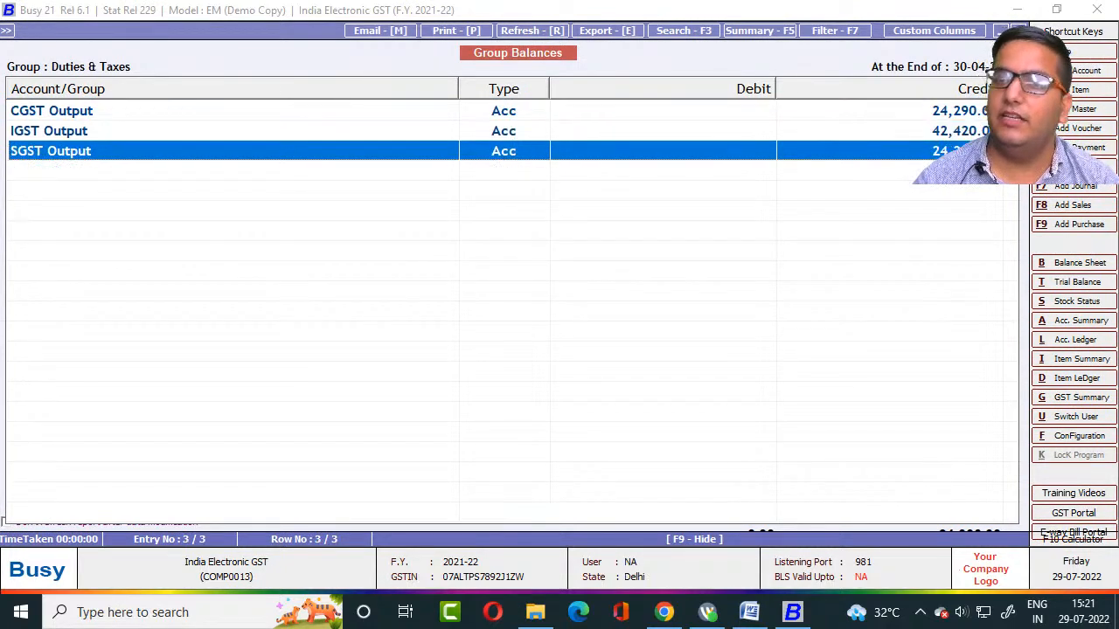
pyautogui.press('Up')
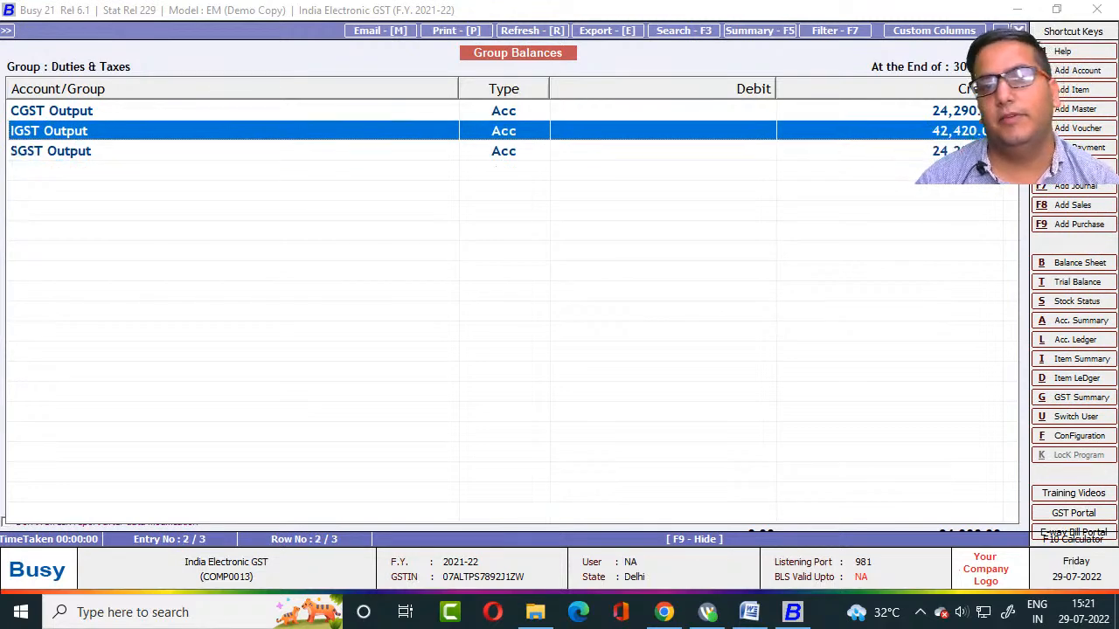
pyautogui.press('Up')
pyautogui.press('Down')
pyautogui.press('Down')
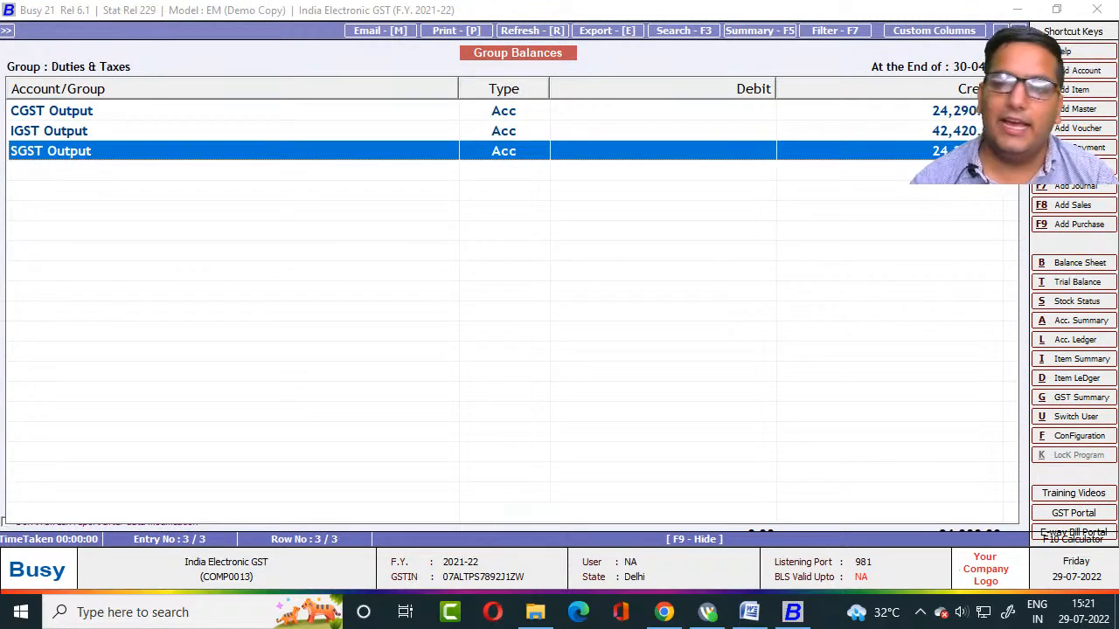
pyautogui.press('Escape')
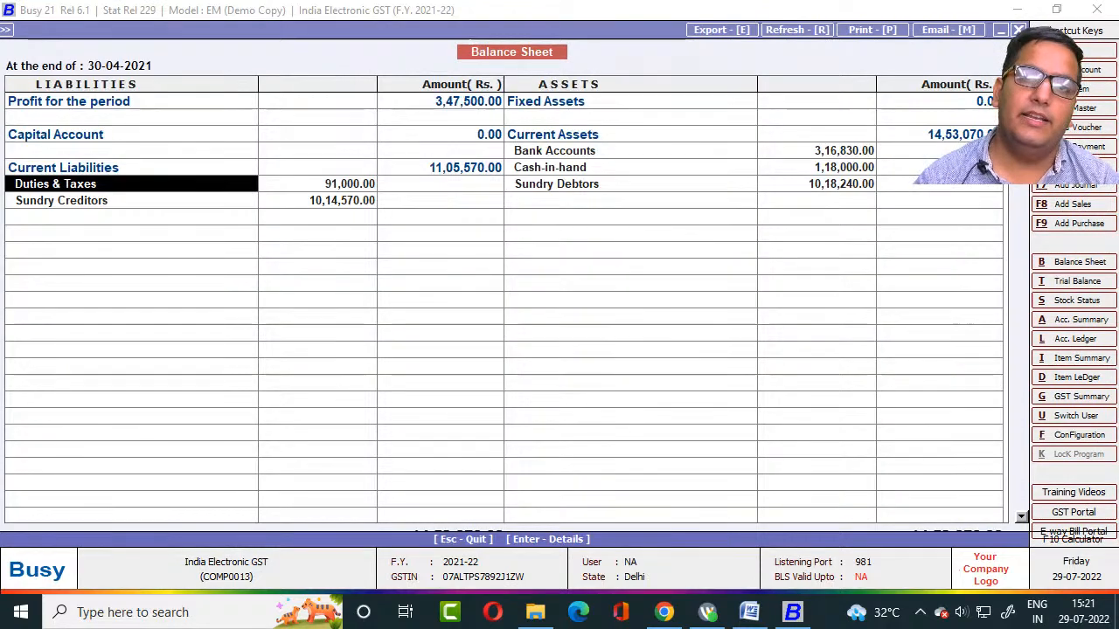
# Close the balance sheet and start a new payment voucher.
pyautogui.press('Escape')
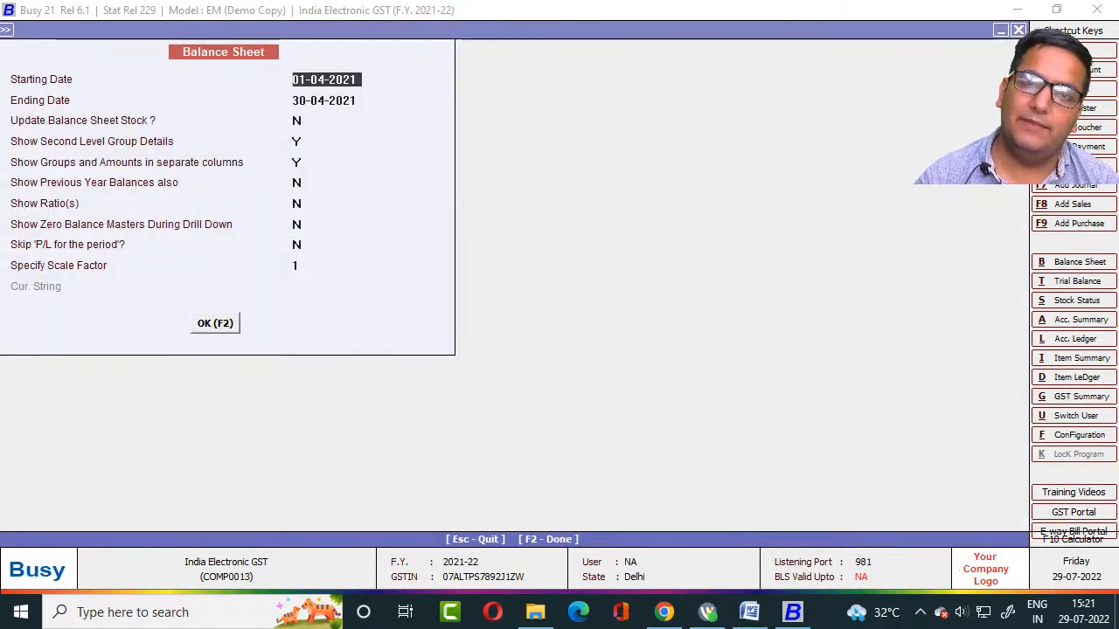
pyautogui.press('Escape')
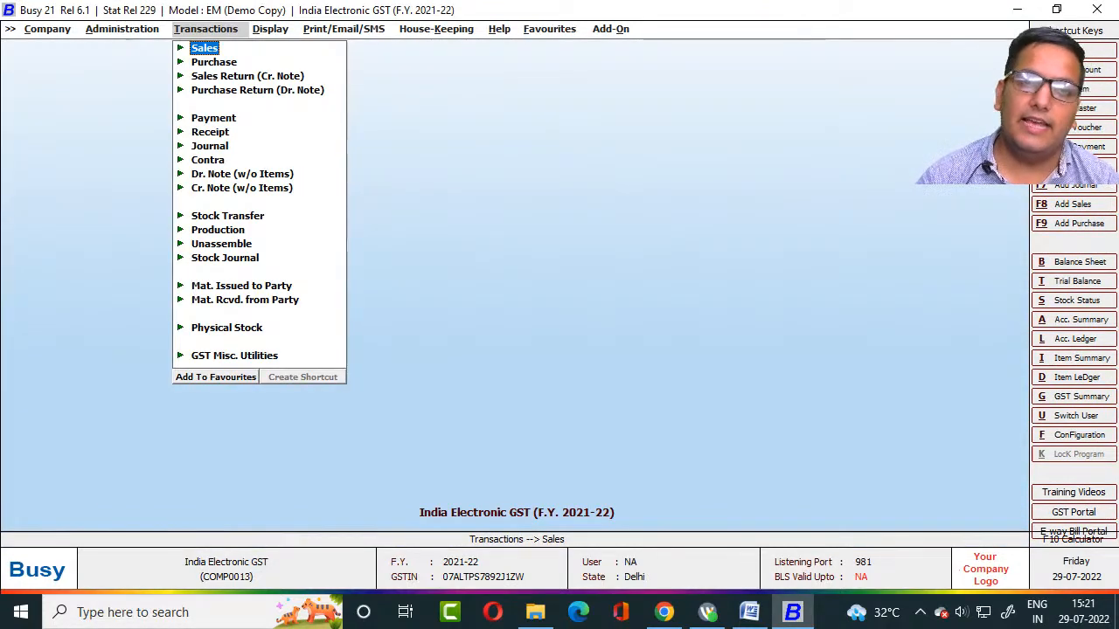
pyautogui.press('Down')
pyautogui.press('Down')
pyautogui.press('Down')
pyautogui.press('Down')
pyautogui.press('Return')
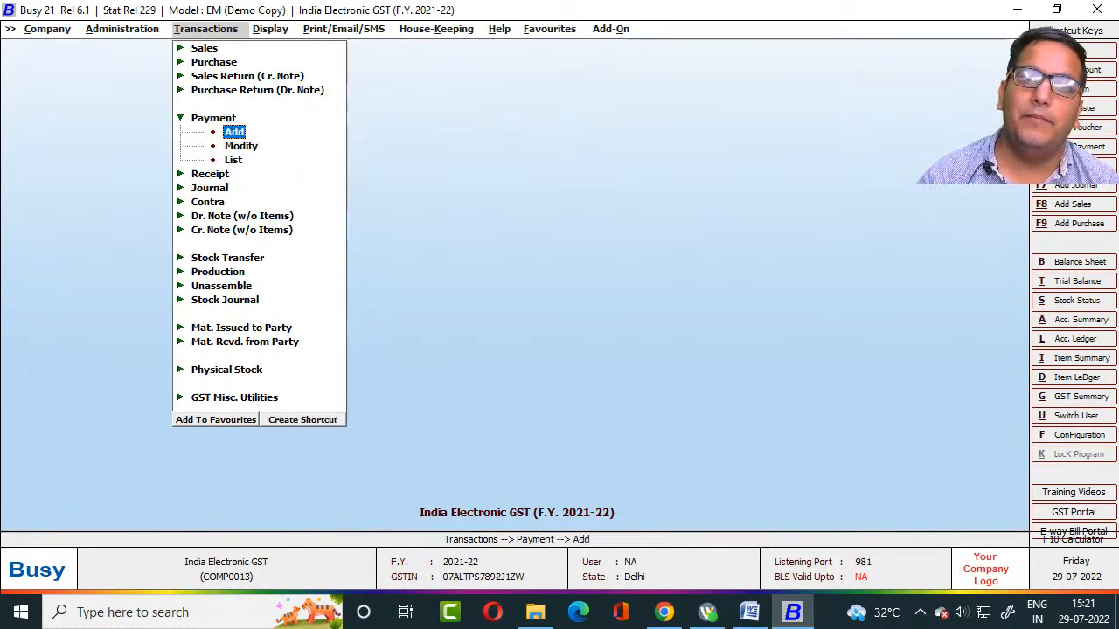
pyautogui.press('Return')
pyautogui.press('Return')
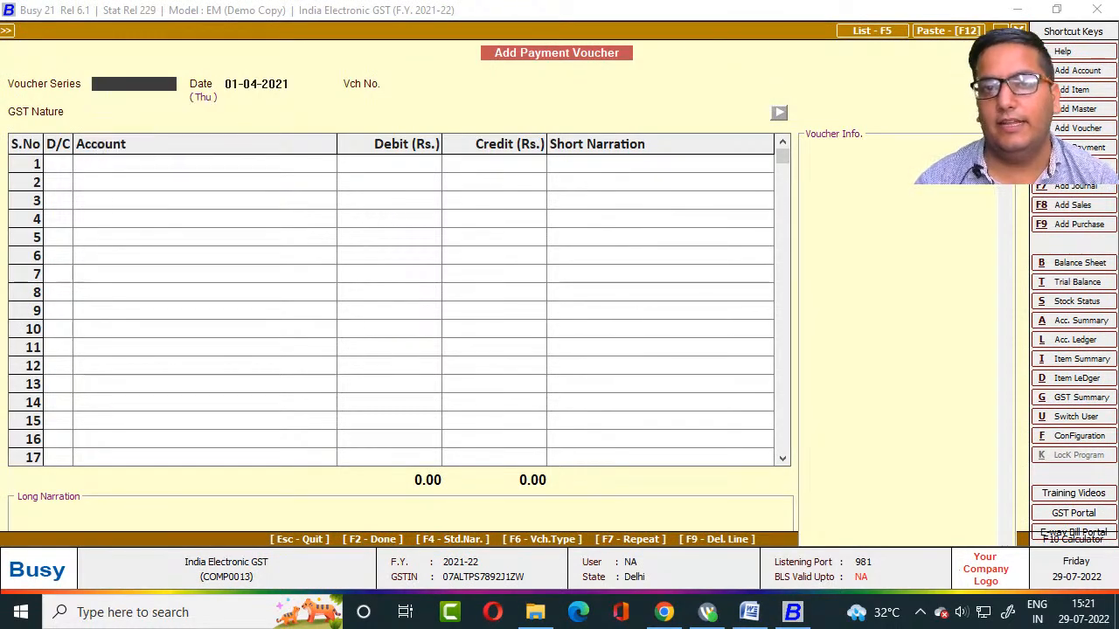
# Leave the payment voucher and start a journal voucher in the Main series dated 30-04-2021.
pyautogui.press('Escape')
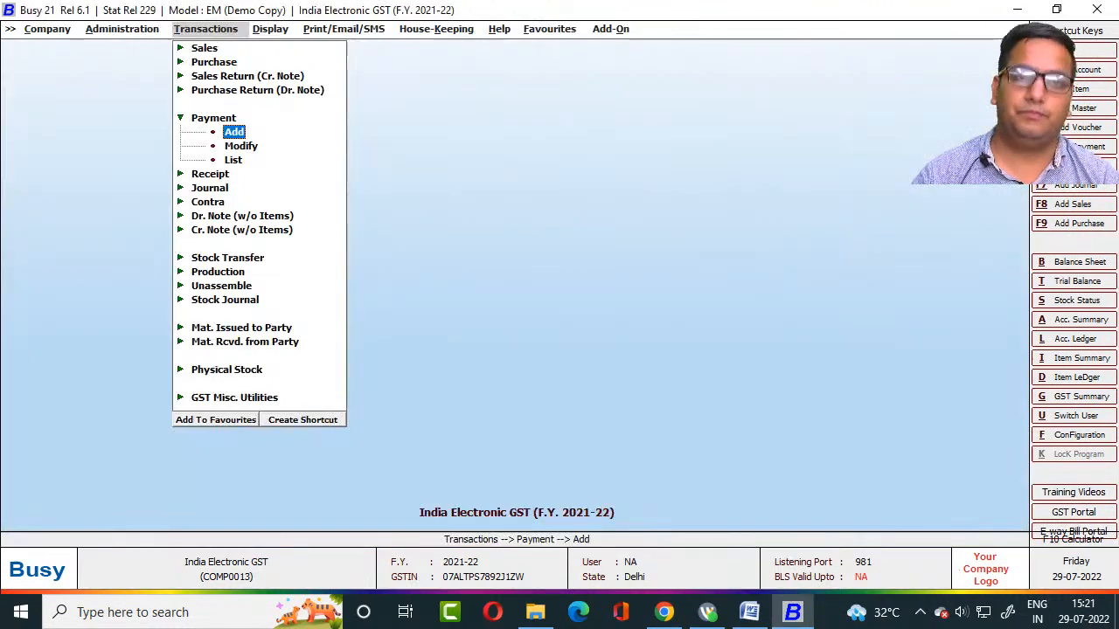
pyautogui.press('Return')
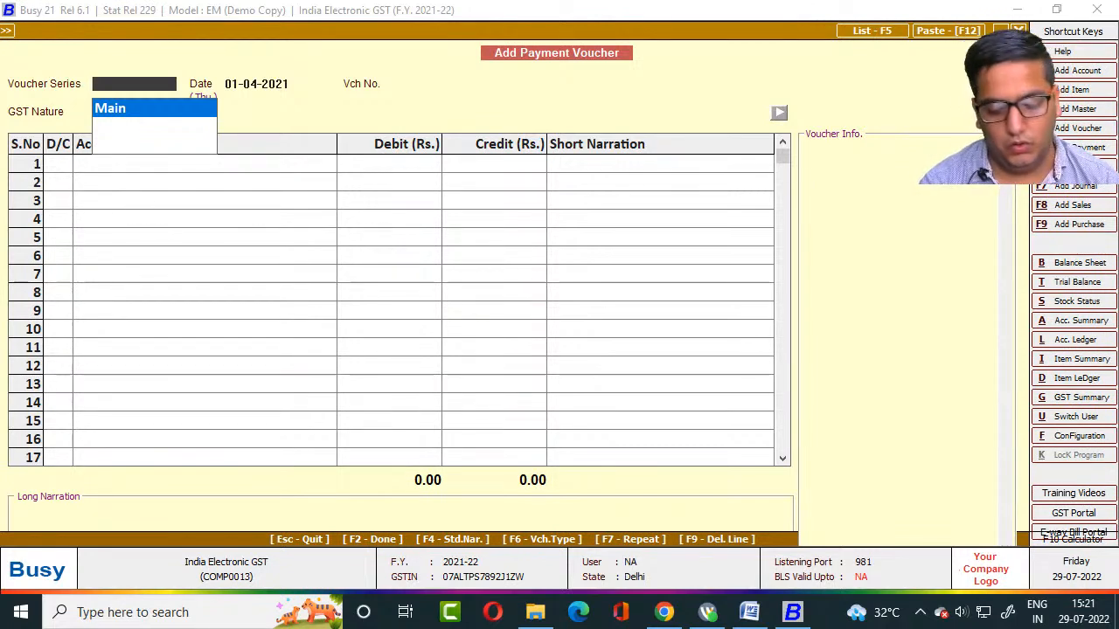
pyautogui.press('F7')
pyautogui.press('Return')
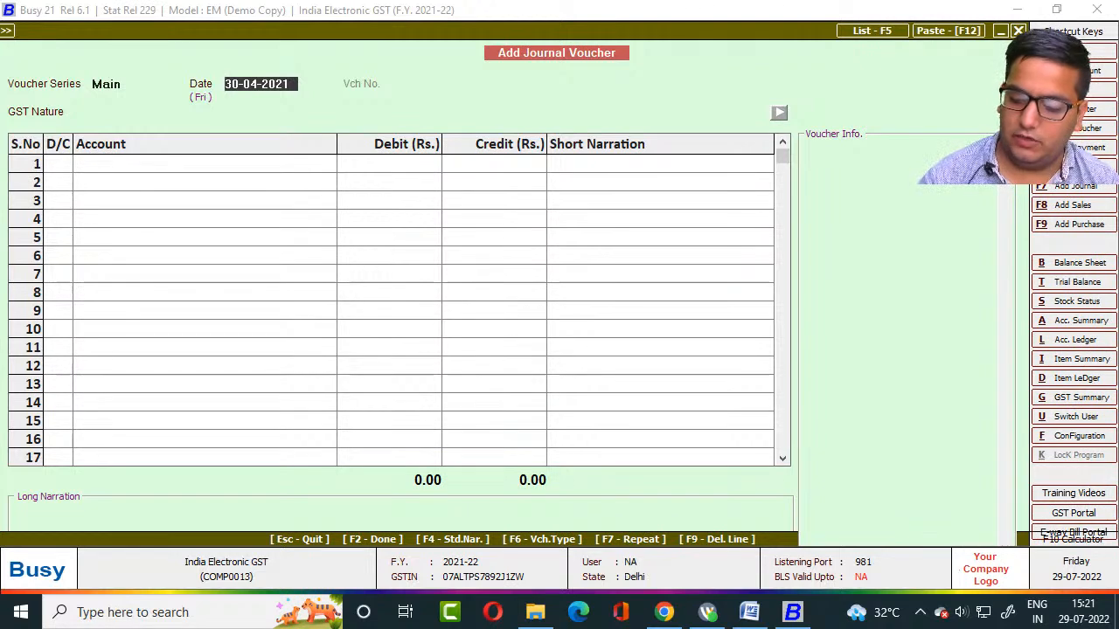
pyautogui.write('30.')
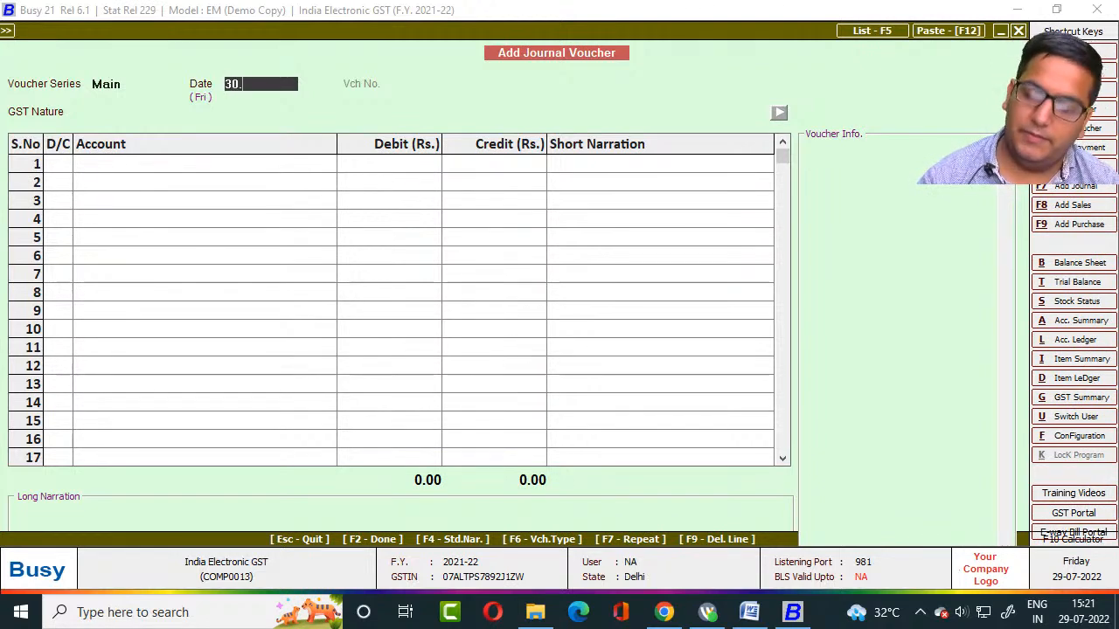
pyautogui.write('4')
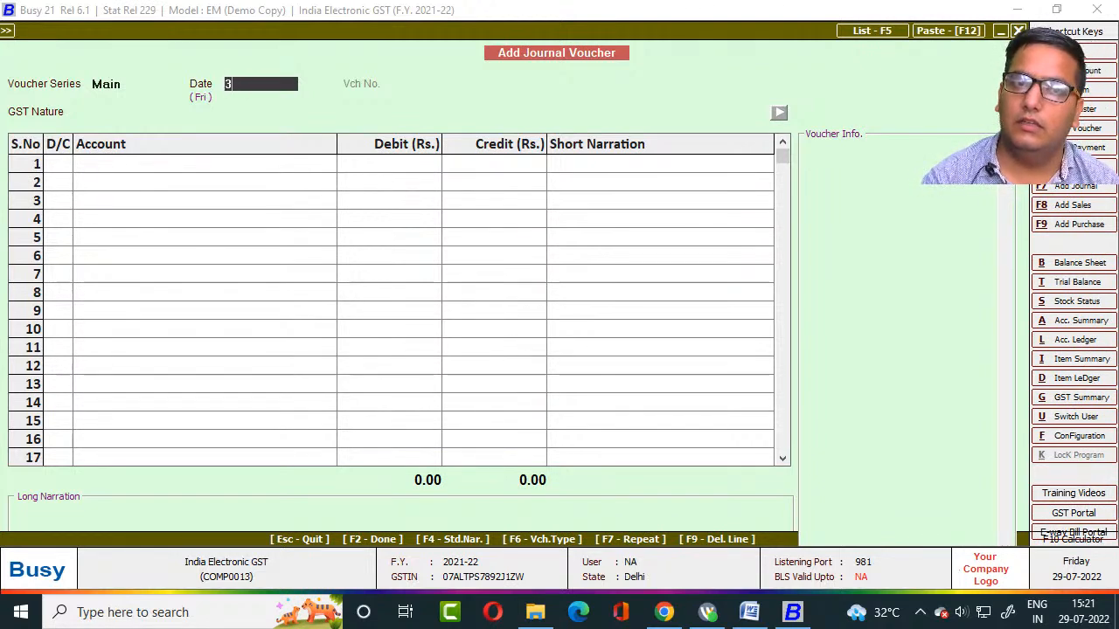
pyautogui.press('Return')
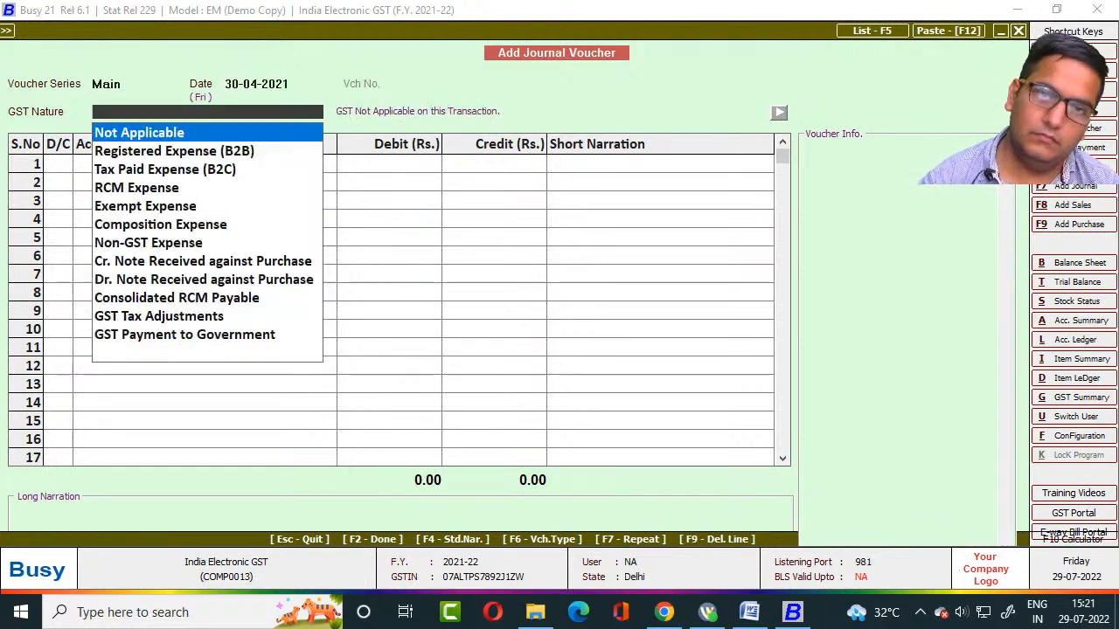
# Go through the GST nature options and set the journal voucher's GST nature to GST Payment to Government.
pyautogui.press('Return')
pyautogui.press('Up')
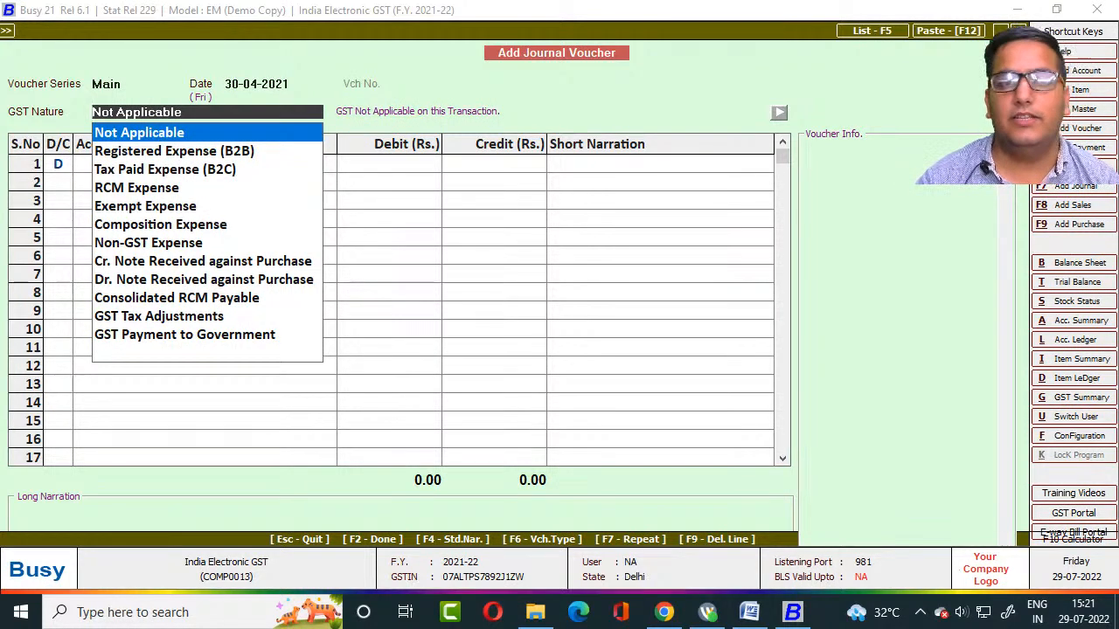
pyautogui.press('Down')
pyautogui.press('Up')
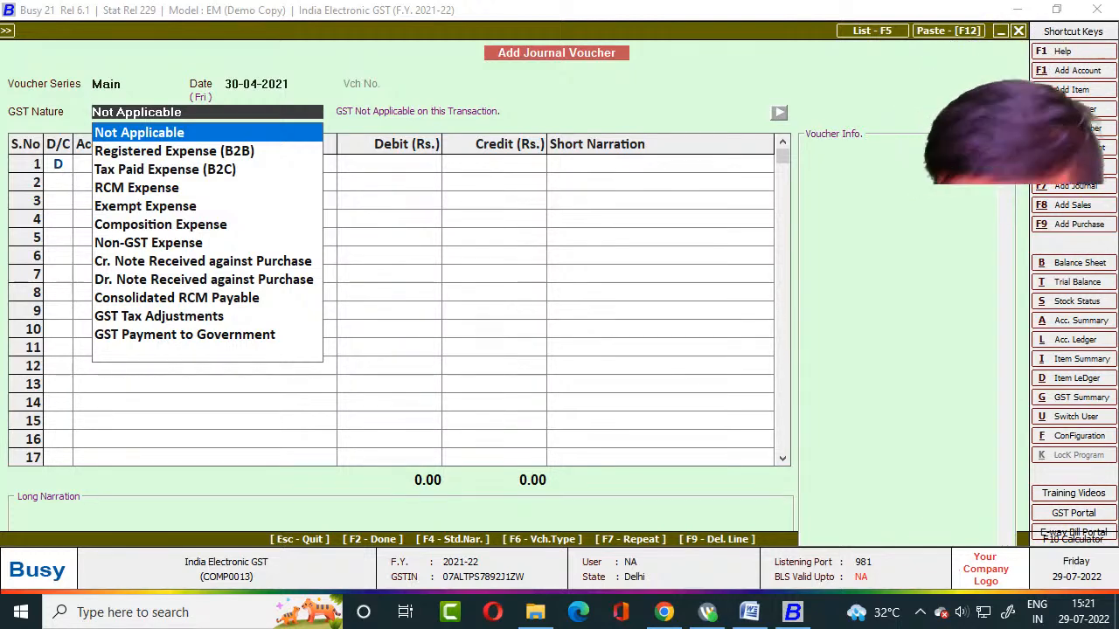
pyautogui.press('Down')
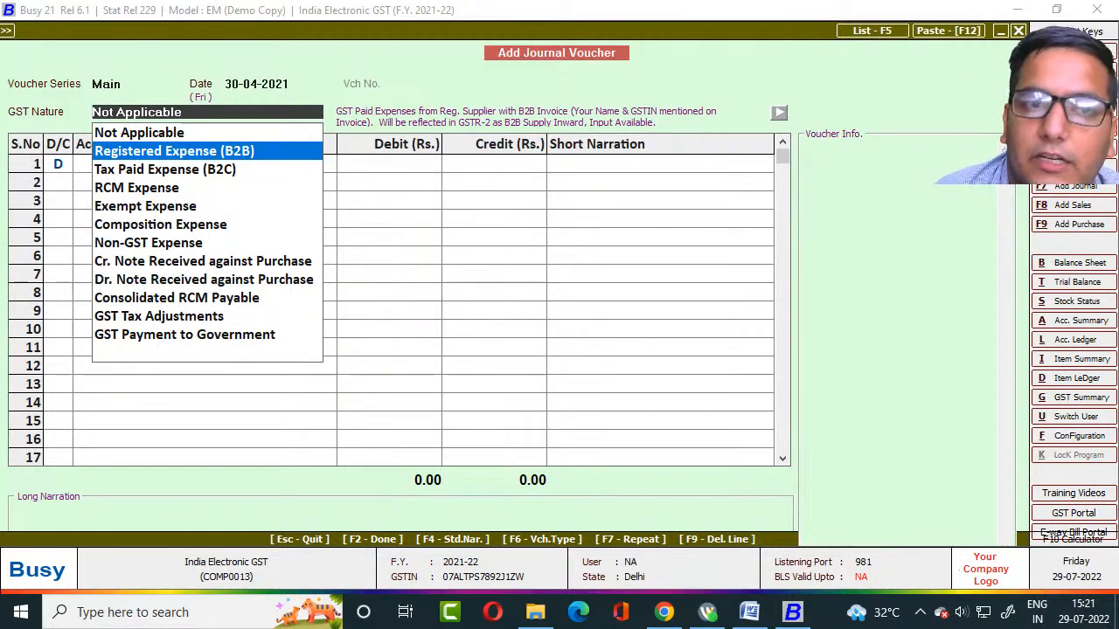
pyautogui.press('Down')
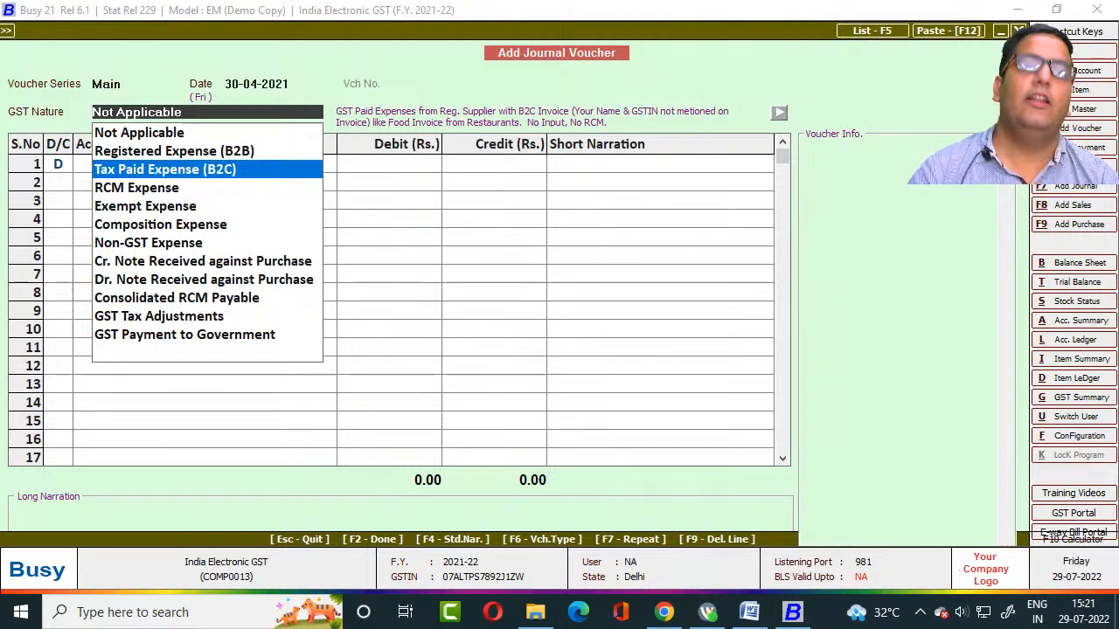
pyautogui.press('Down')
pyautogui.press('Down')
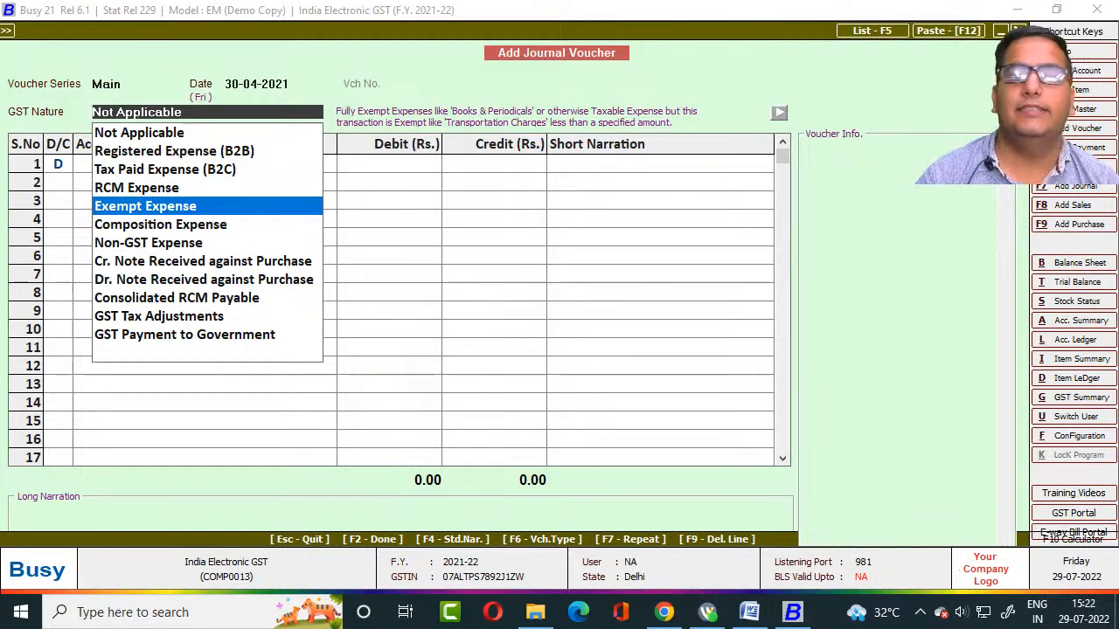
pyautogui.press('Up')
pyautogui.press('Up')
pyautogui.press('Up')
pyautogui.press('Up')
pyautogui.press('Down')
pyautogui.press('Down')
pyautogui.press('Down')
pyautogui.press('Down')
pyautogui.press('Down')
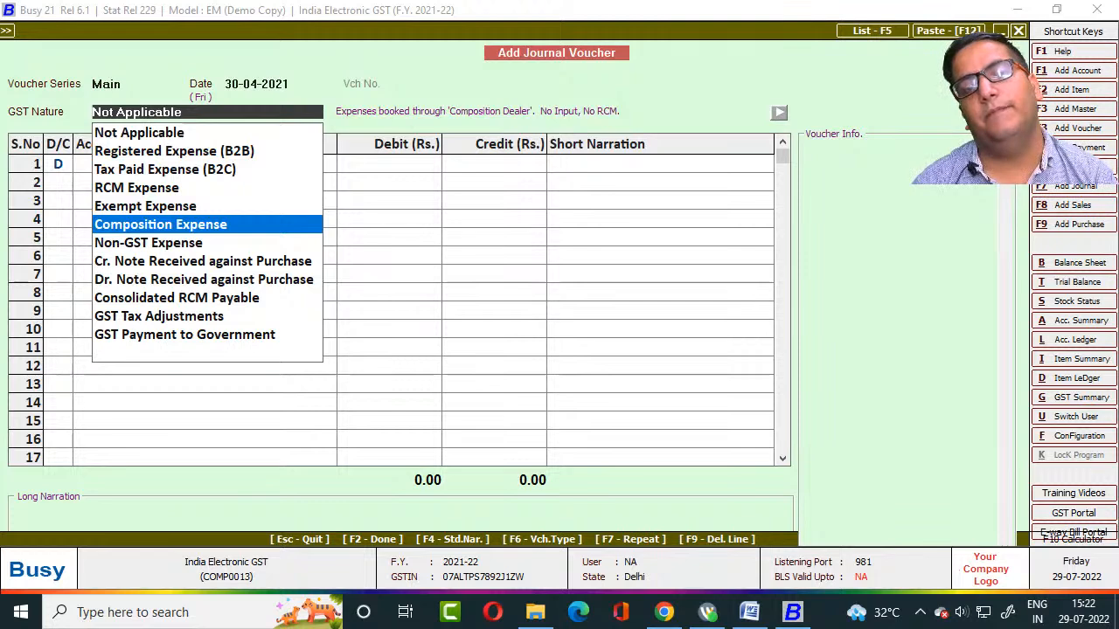
pyautogui.press('Down')
pyautogui.press('Down')
pyautogui.press('Down')
pyautogui.press('Down')
pyautogui.press('Down')
pyautogui.press('Down')
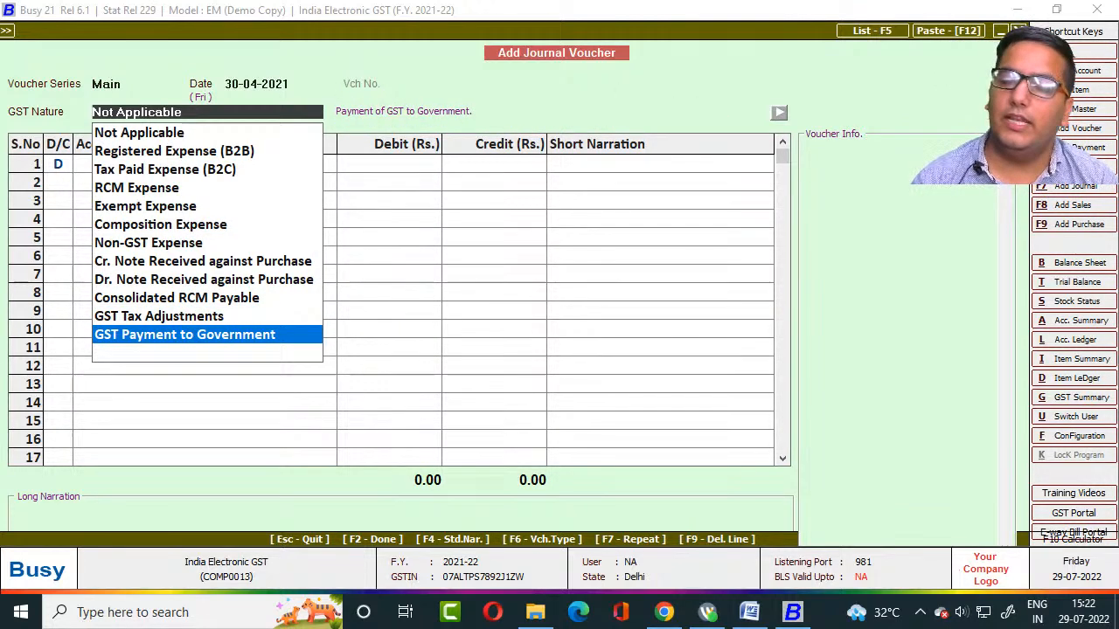
pyautogui.press('Return')
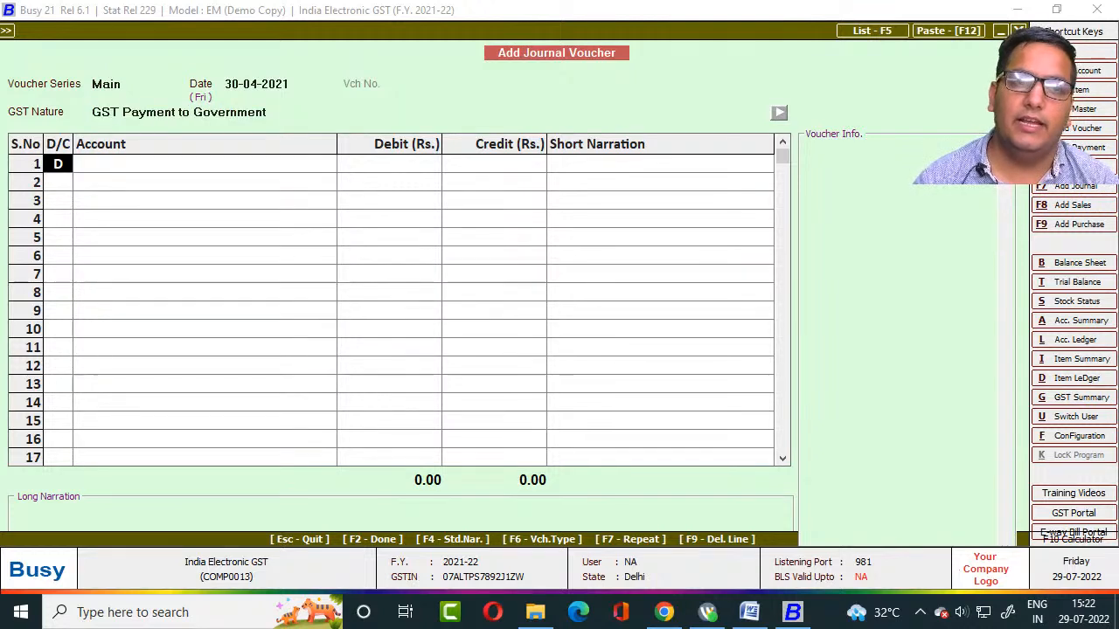
# Debit SGST Output with 24,290 on the first line of the journal voucher.
pyautogui.press('Return')
pyautogui.write('sGS')
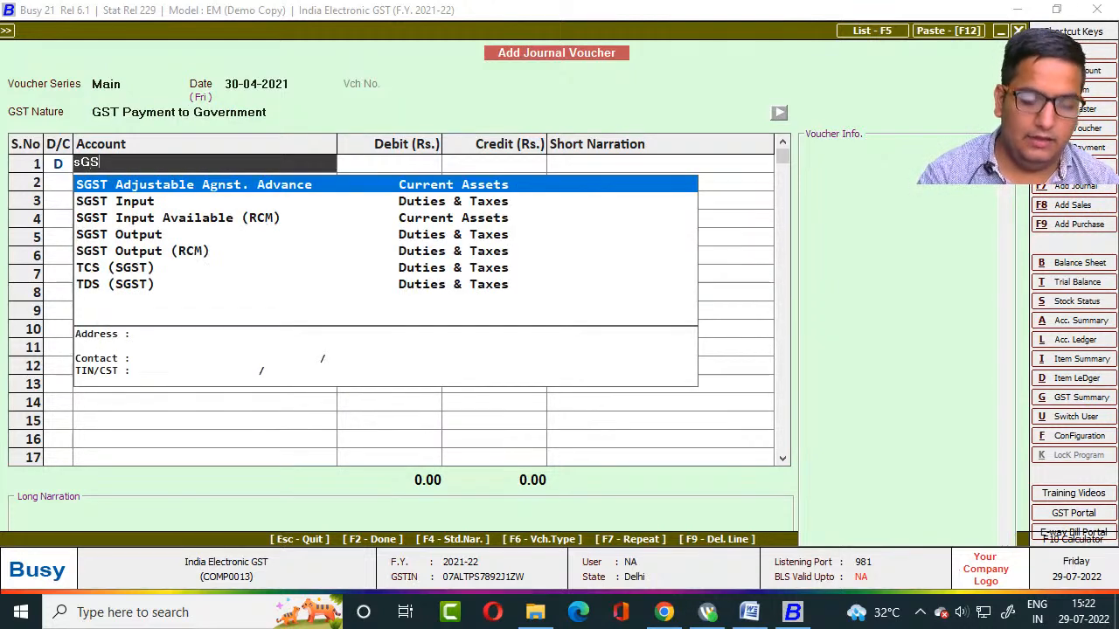
pyautogui.press('Down')
pyautogui.press('Down')
pyautogui.press('Down')
pyautogui.press('Down')
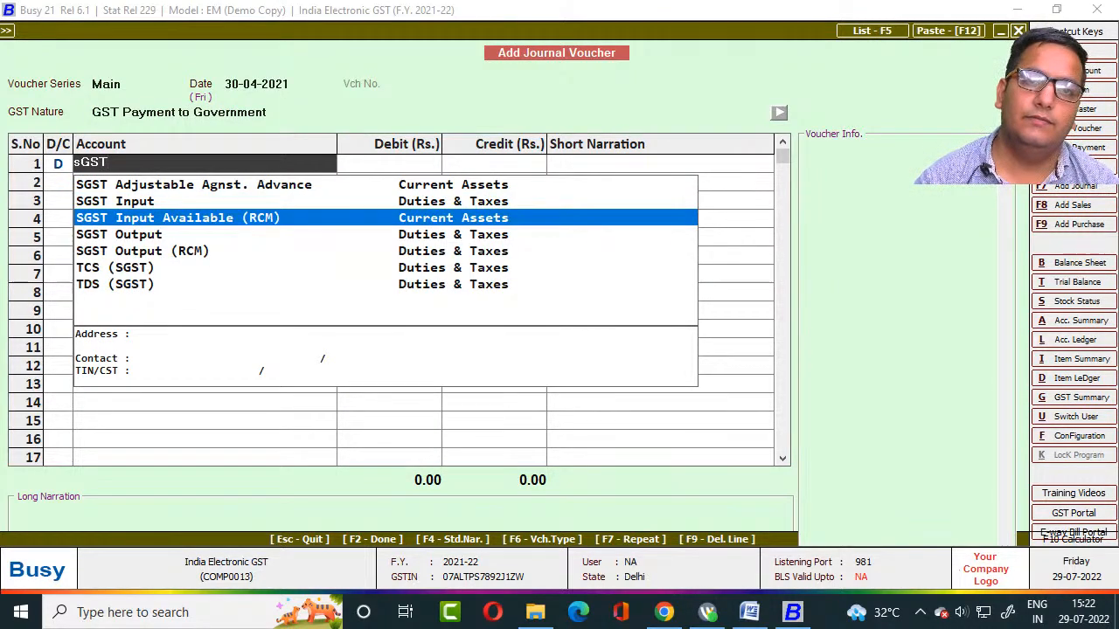
pyautogui.write('T')
pyautogui.press('Up')
pyautogui.press('Return')
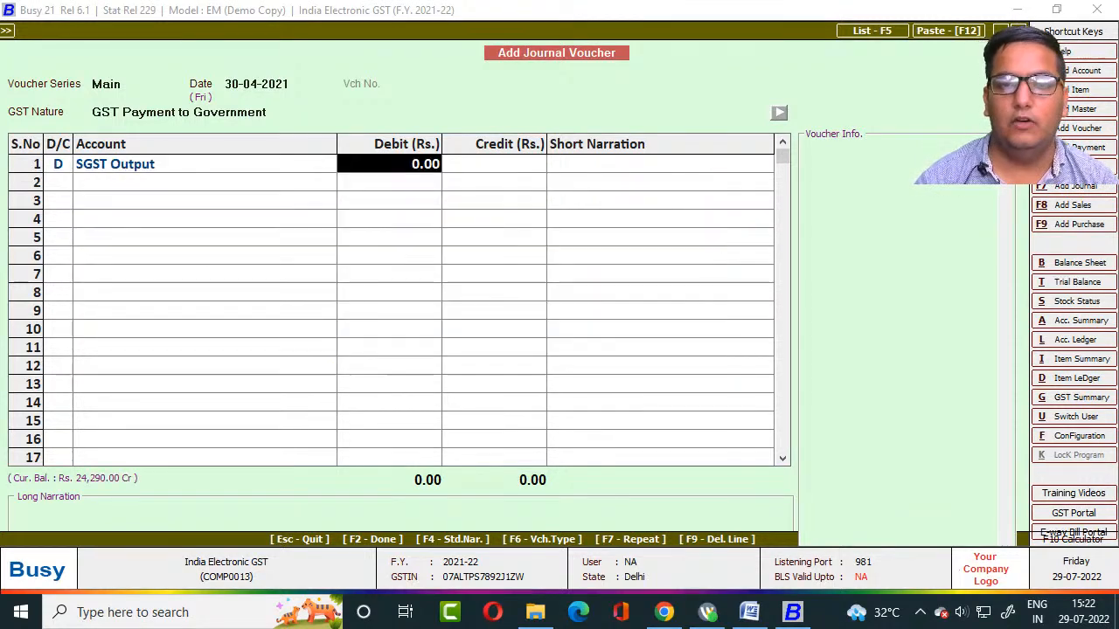
pyautogui.write('24,290')
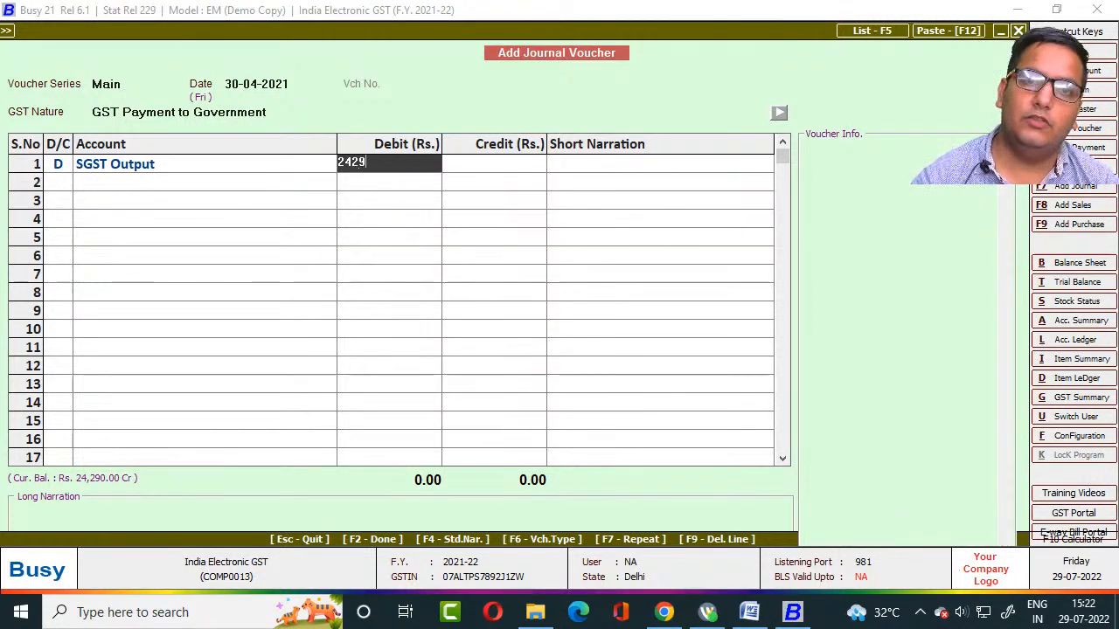
pyautogui.press('Return')
pyautogui.press('Return')
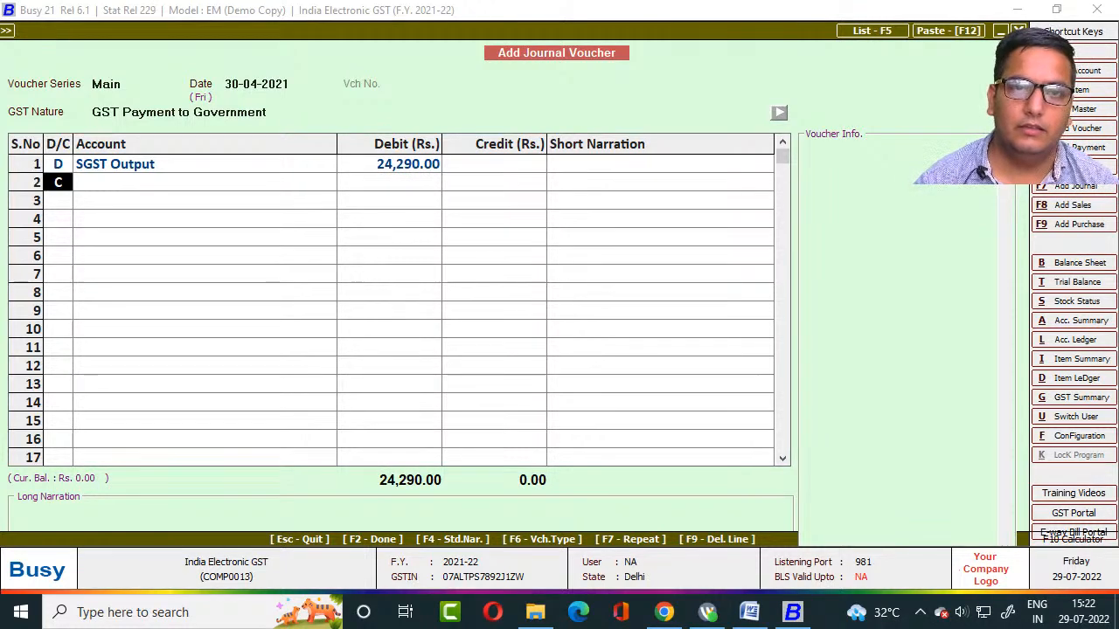
# Add a second debit line for CGST Output with 24,290.
pyautogui.write('d')
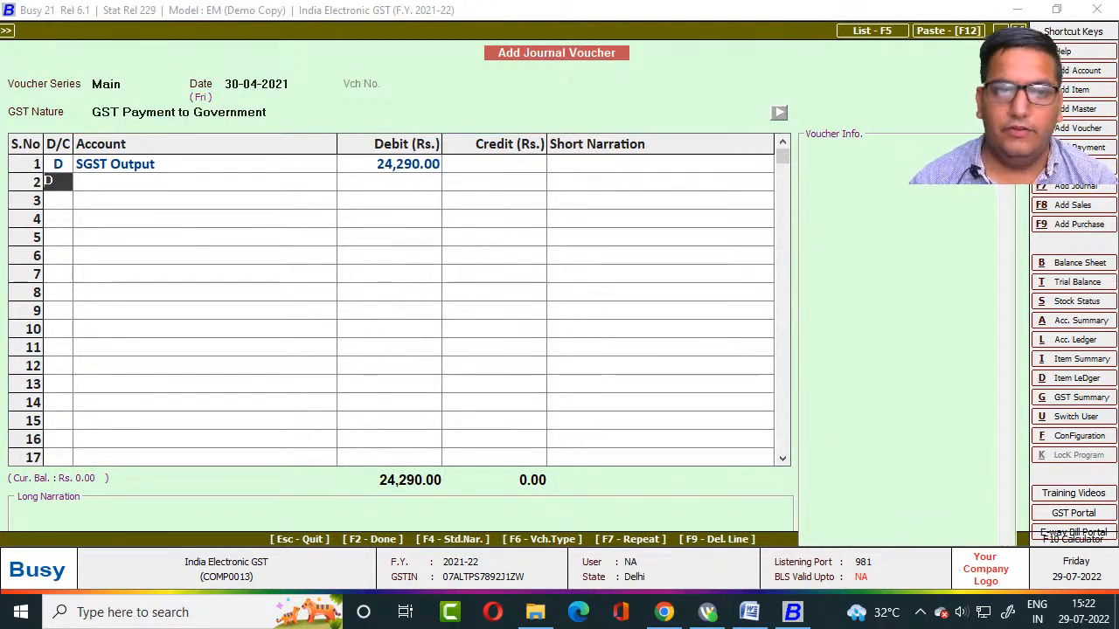
pyautogui.press('Return')
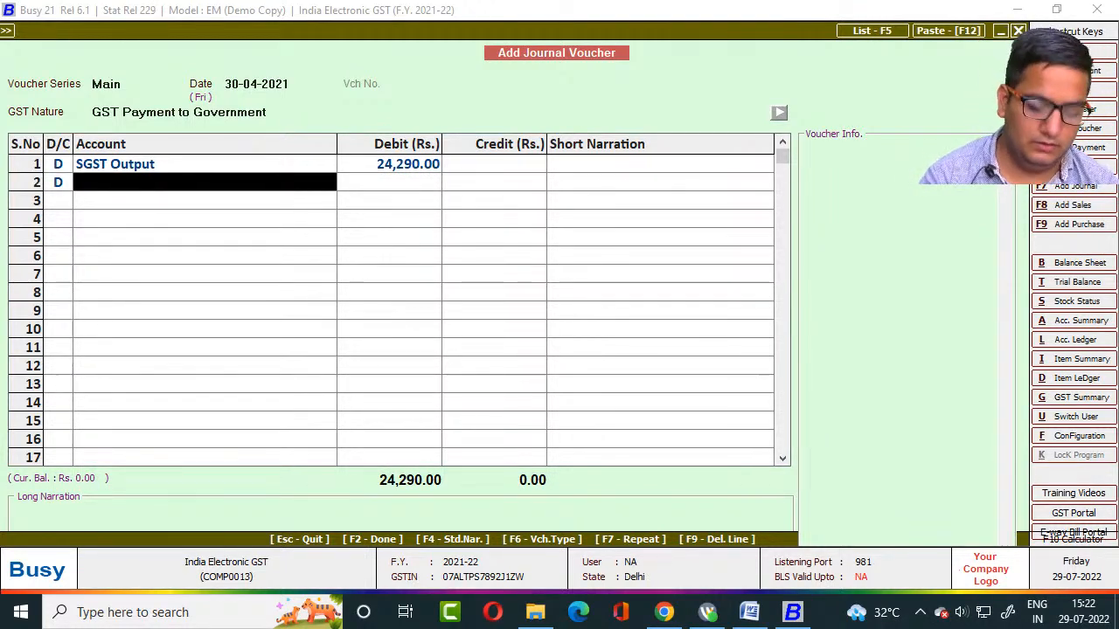
pyautogui.write('cGS')
pyautogui.press('Down')
pyautogui.press('Down')
pyautogui.press('Down')
pyautogui.press('Down')
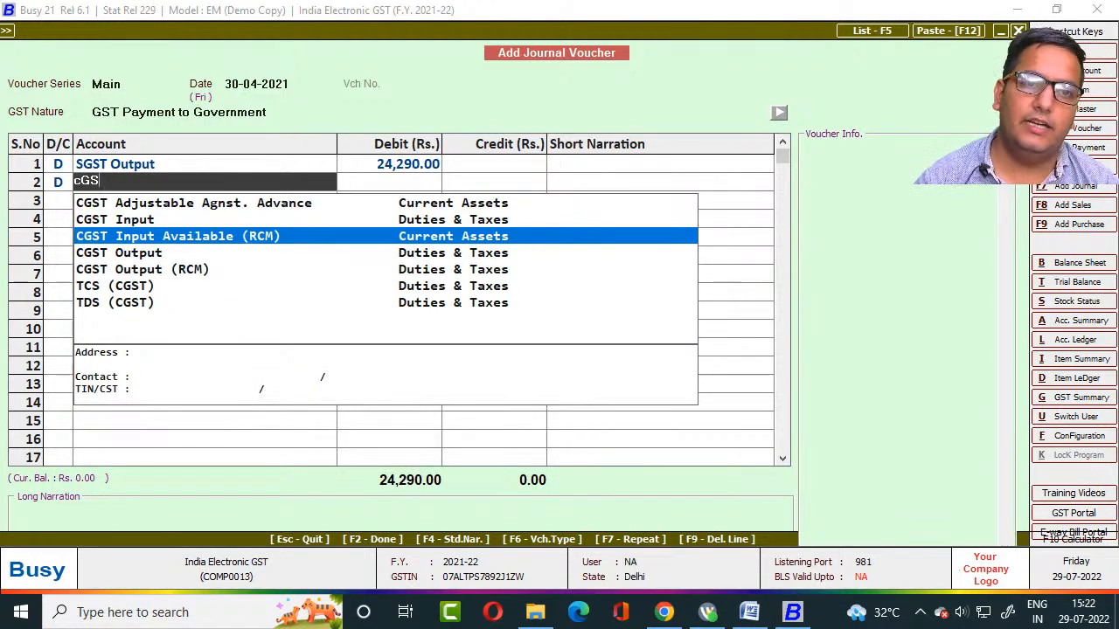
pyautogui.press('Up')
pyautogui.press('Return')
pyautogui.write('2')
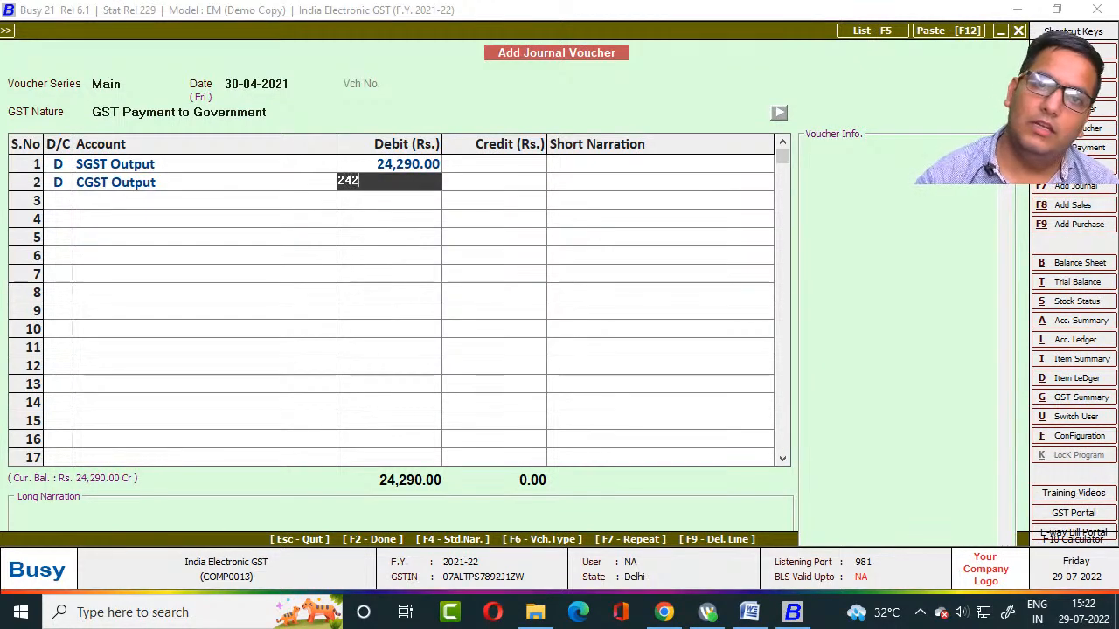
pyautogui.write('4,290')
pyautogui.press('Return')
pyautogui.press('Return')
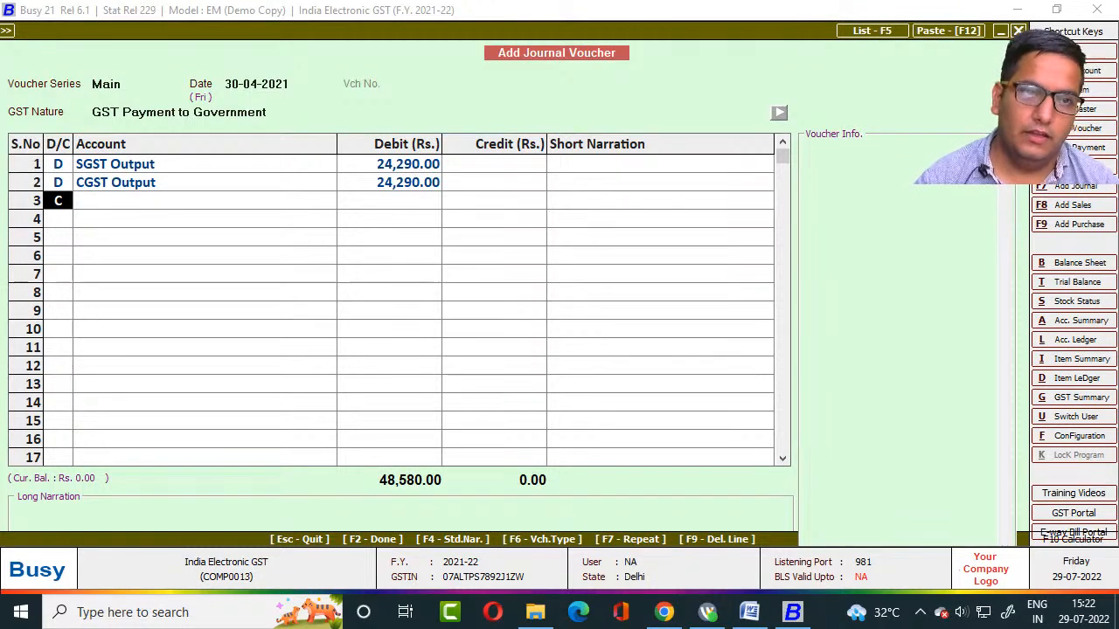
# Add a third debit line for IGST Output with 1,43,080.
pyautogui.write('d')
pyautogui.press('Return')
pyautogui.write('iGS')
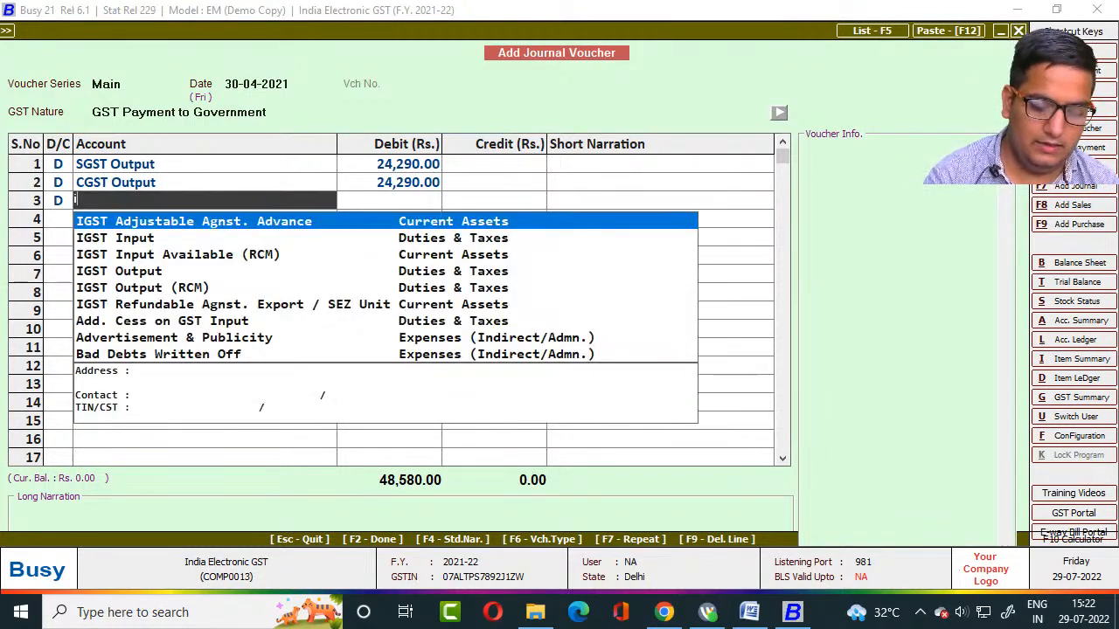
pyautogui.press('Down')
pyautogui.press('Down')
pyautogui.press('Down')
pyautogui.press('Down')
pyautogui.press('Down')
pyautogui.press('Down')
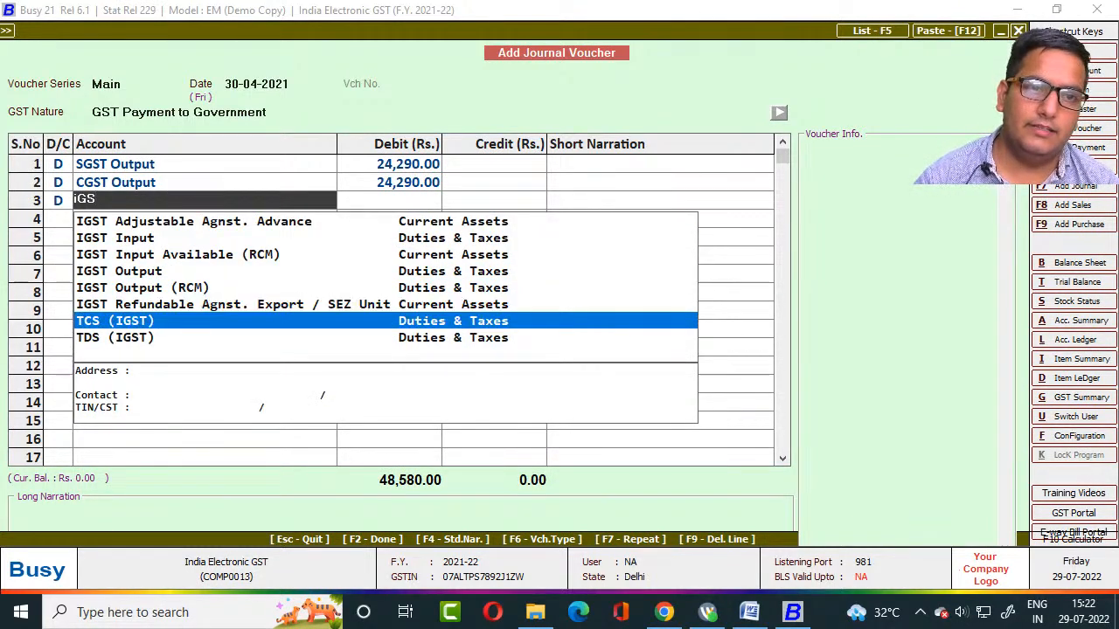
pyautogui.press('Up')
pyautogui.press('Up')
pyautogui.press('Up')
pyautogui.press('Return')
pyautogui.write('1,43,0')
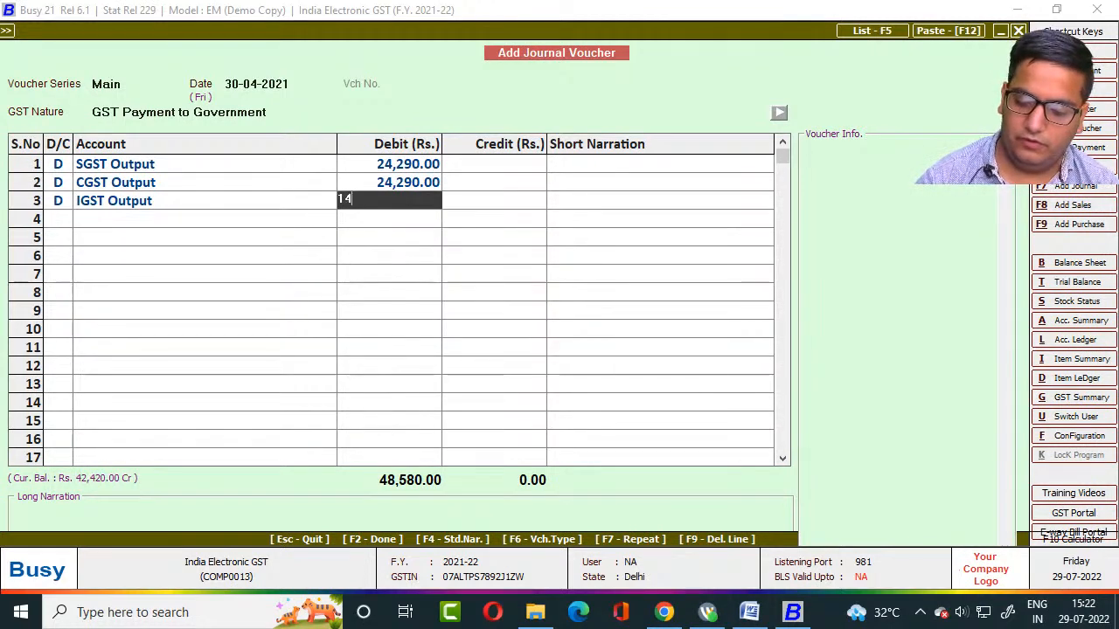
pyautogui.write('80')
pyautogui.press('Return')
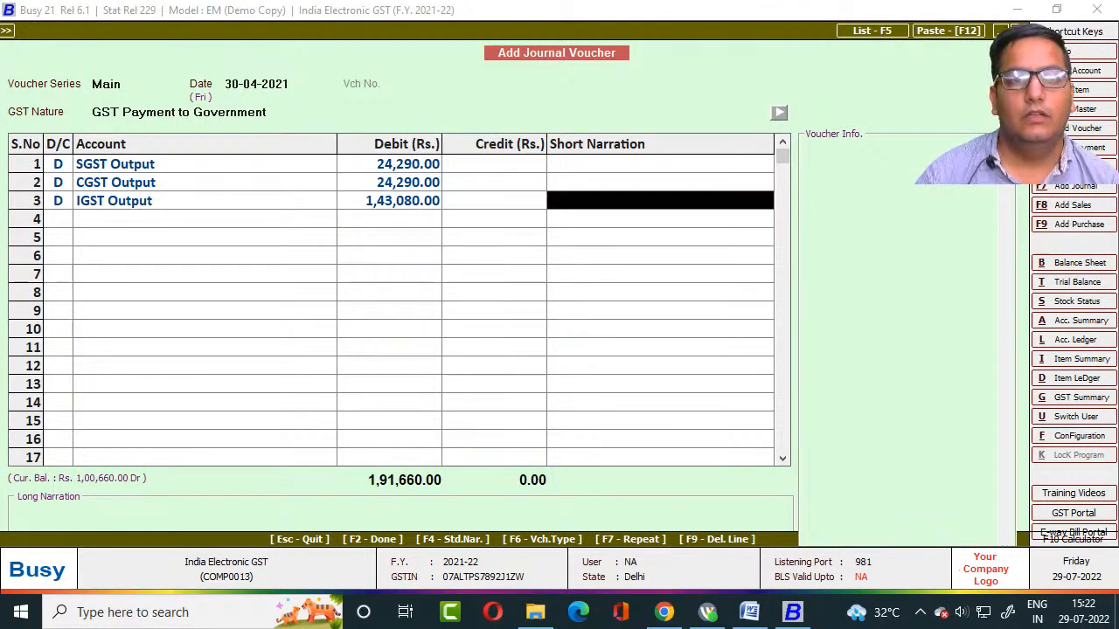
pyautogui.press('Return')
# From the voucher's credit line, create a new account named SBI BANK A/C under the Bank Accounts group.
pyautogui.press('Return')
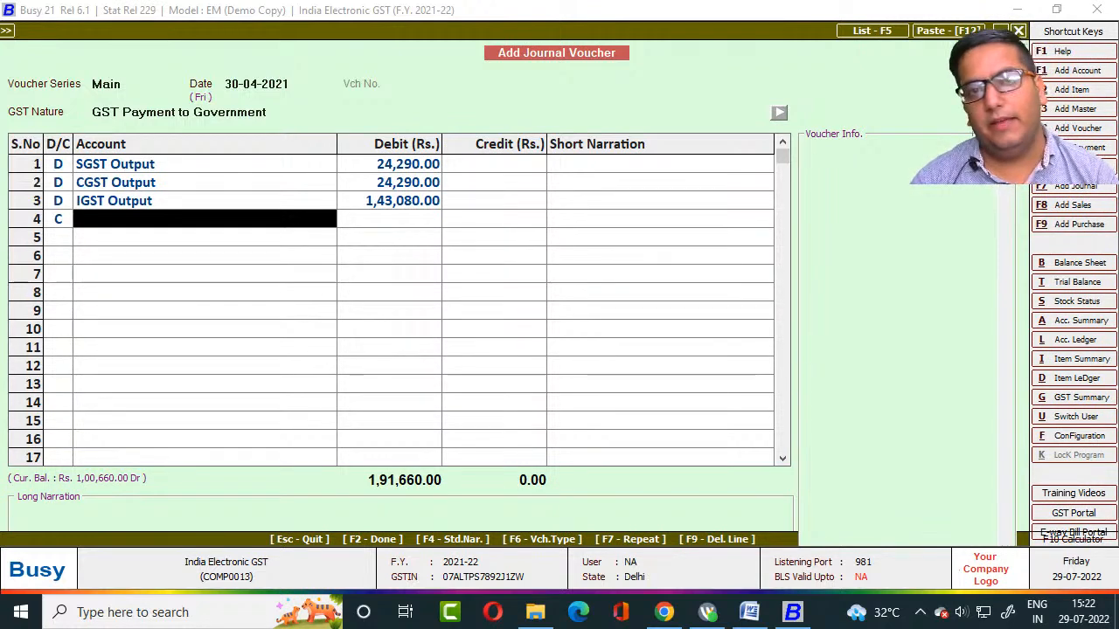
pyautogui.press('F3')
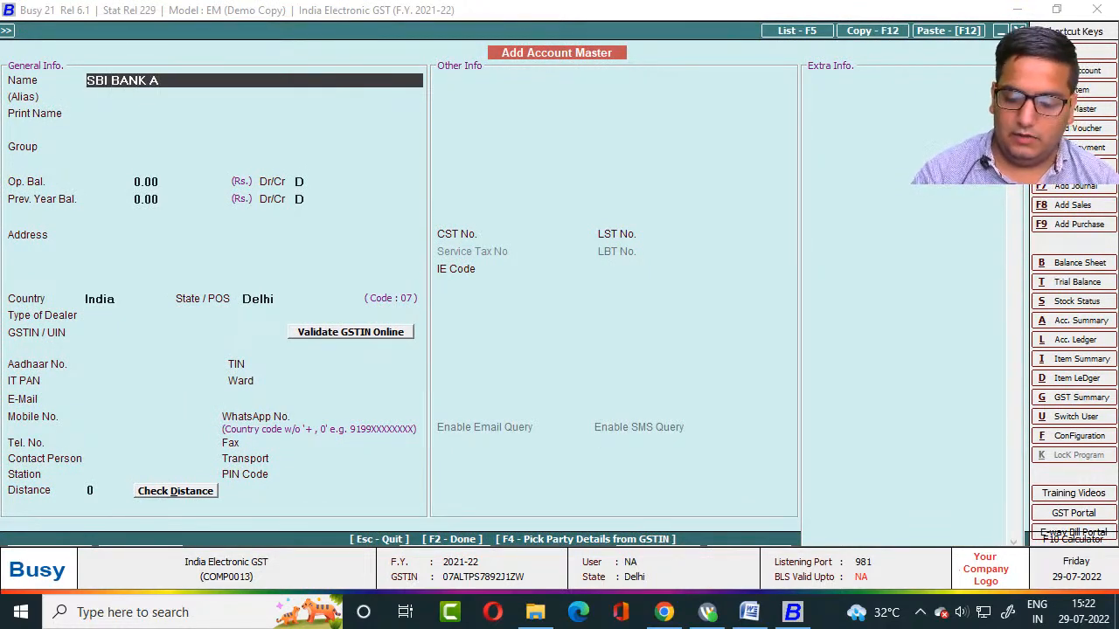
pyautogui.write('SBI BANK A/C')
pyautogui.press('Return')
pyautogui.press('Return')
pyautogui.press('Return')
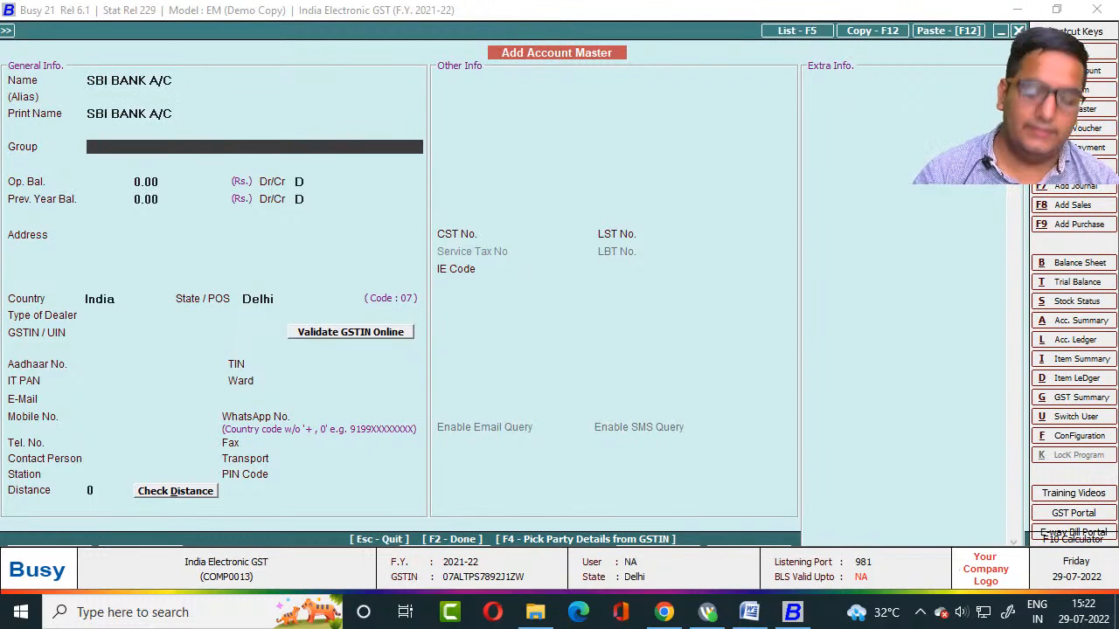
pyautogui.write('BAN')
pyautogui.press('Return')
pyautogui.press('Return')
pyautogui.press('Return')
pyautogui.press('Return')
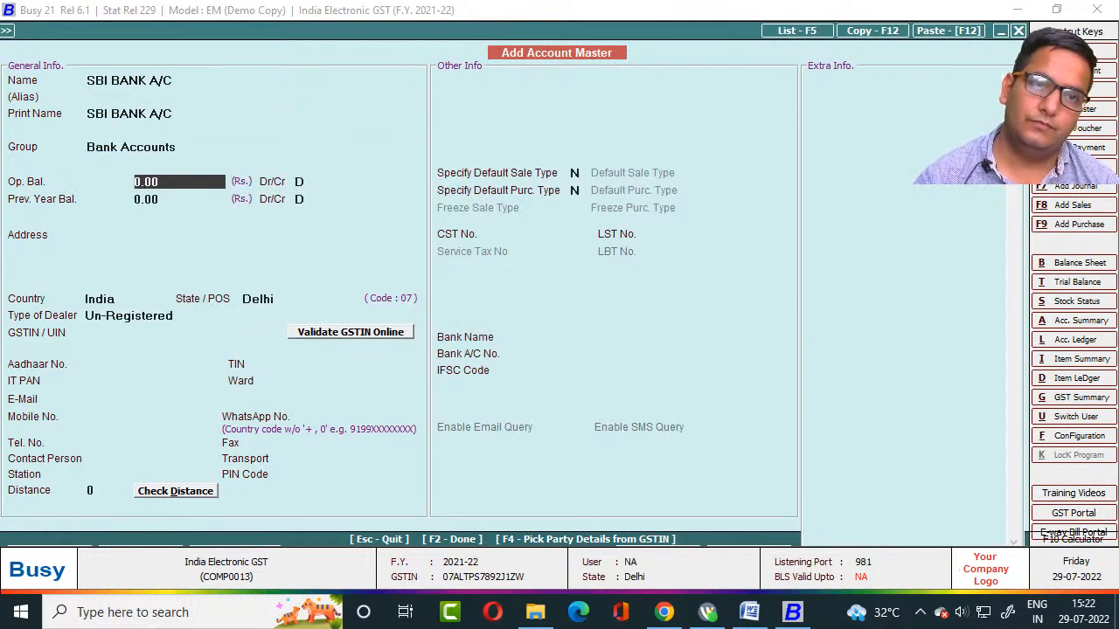
# Set the bank account's opening balance to 10,00,000 debit, save it and use it on the voucher's credit line.
pyautogui.press('Up')
pyautogui.press('Up')
pyautogui.press('Up')
pyautogui.press('Up')
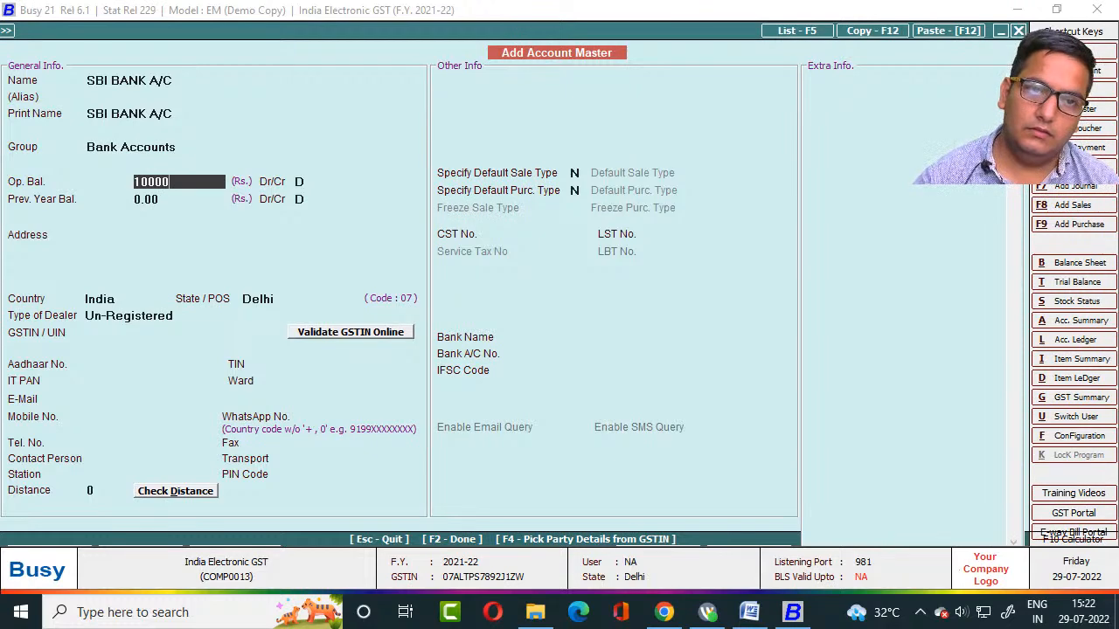
pyautogui.press('Return')
pyautogui.press('Return')
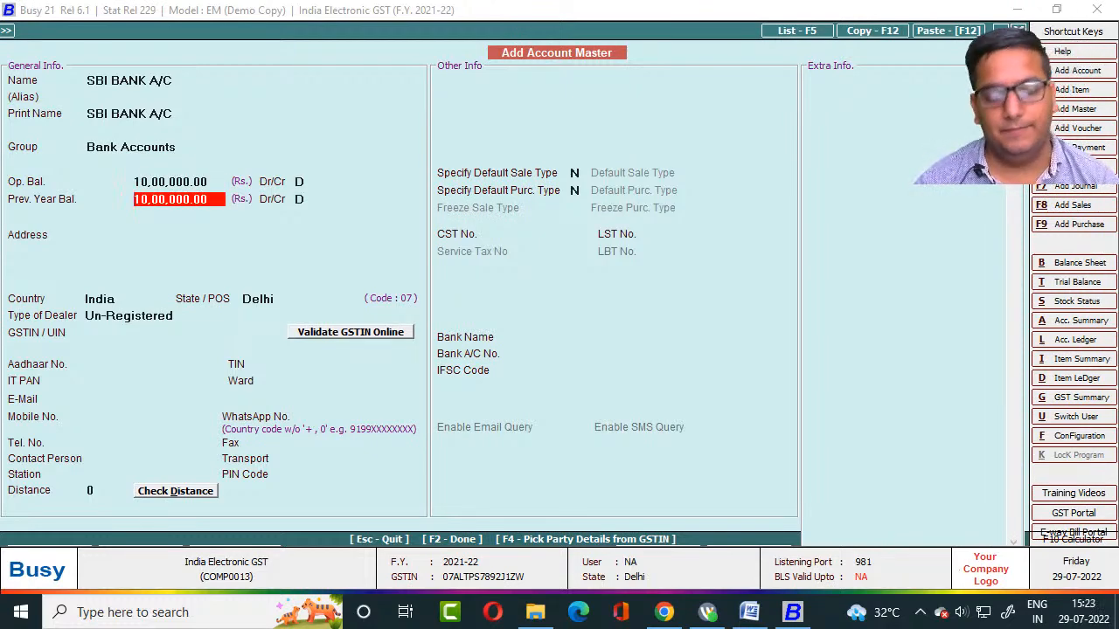
pyautogui.press('F2')
pyautogui.press('Return')
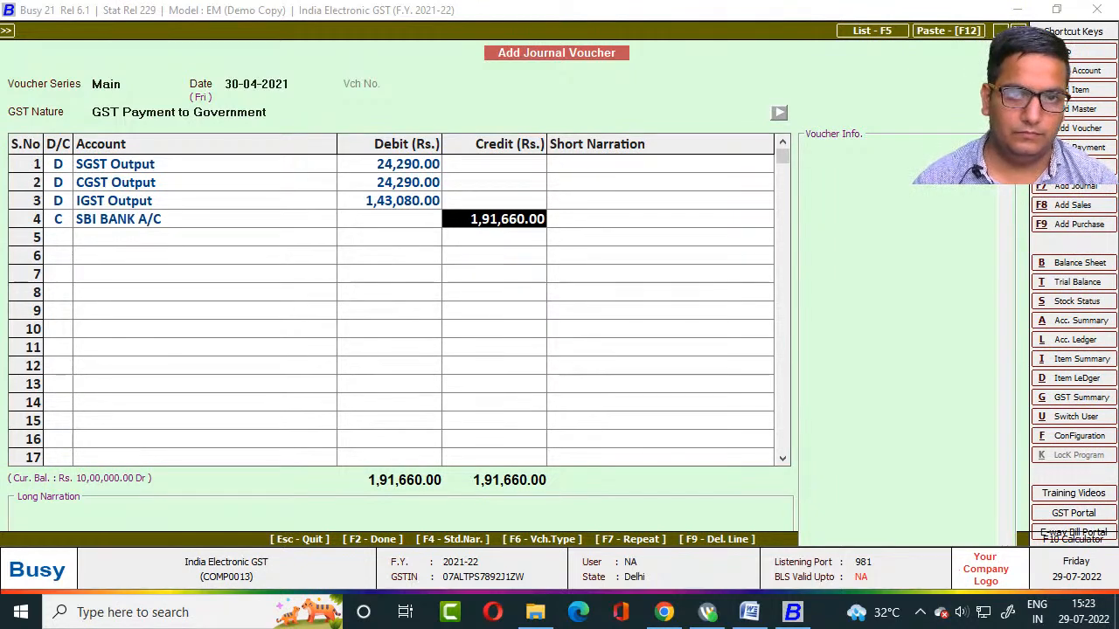
# Save the journal voucher as a Regular Payment for the period ending 30-04-2021 and leave voucher entry.
pyautogui.press('Return')
pyautogui.press('Return')
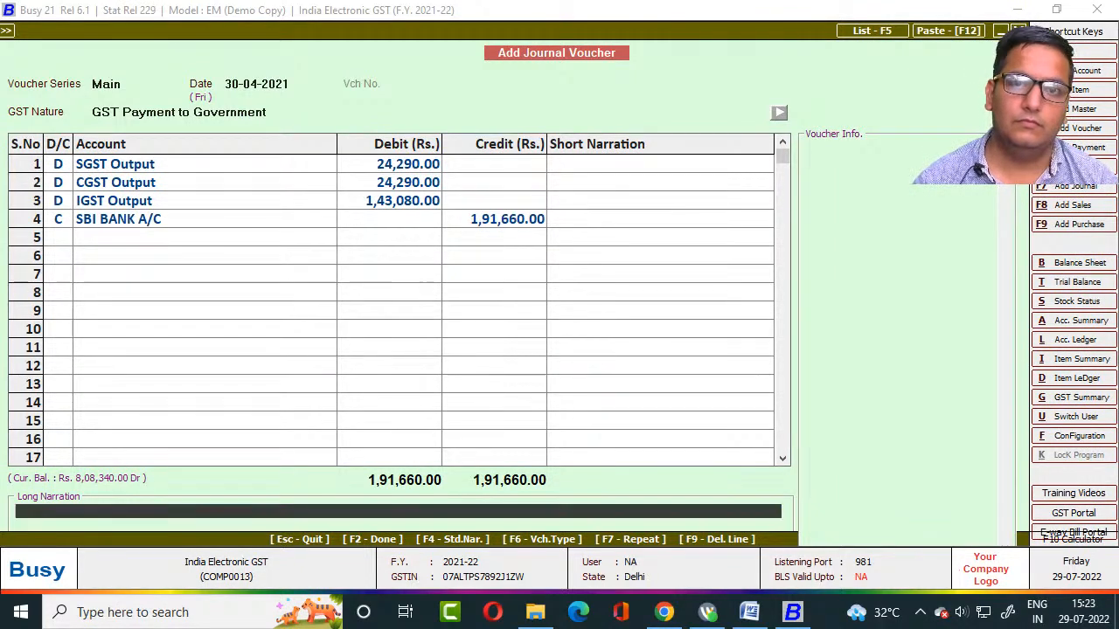
pyautogui.press('Return')
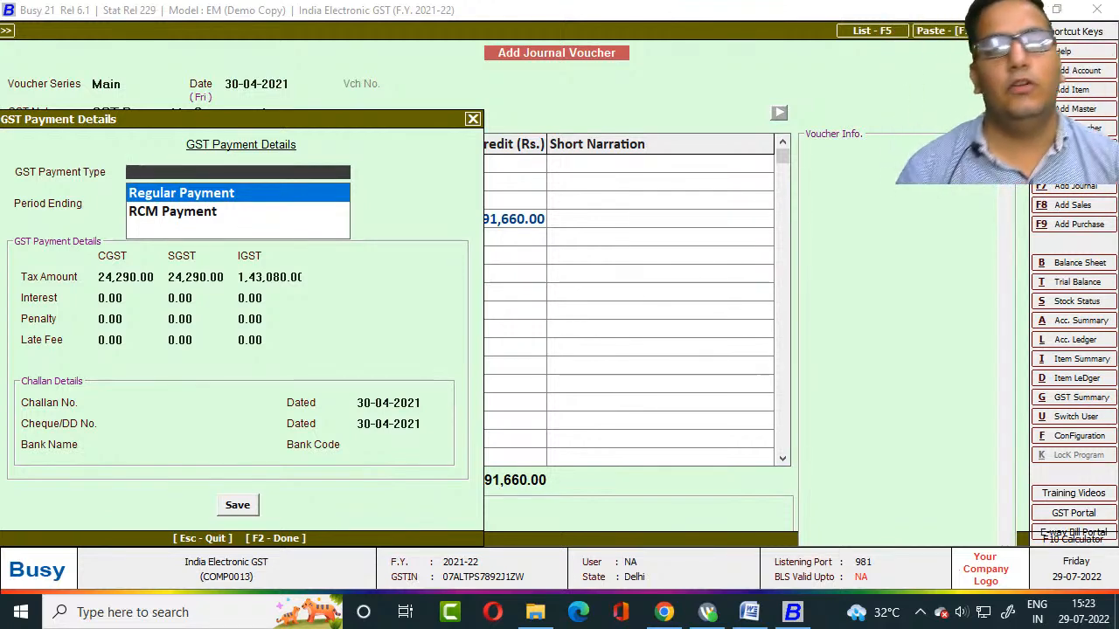
pyautogui.press('Return')
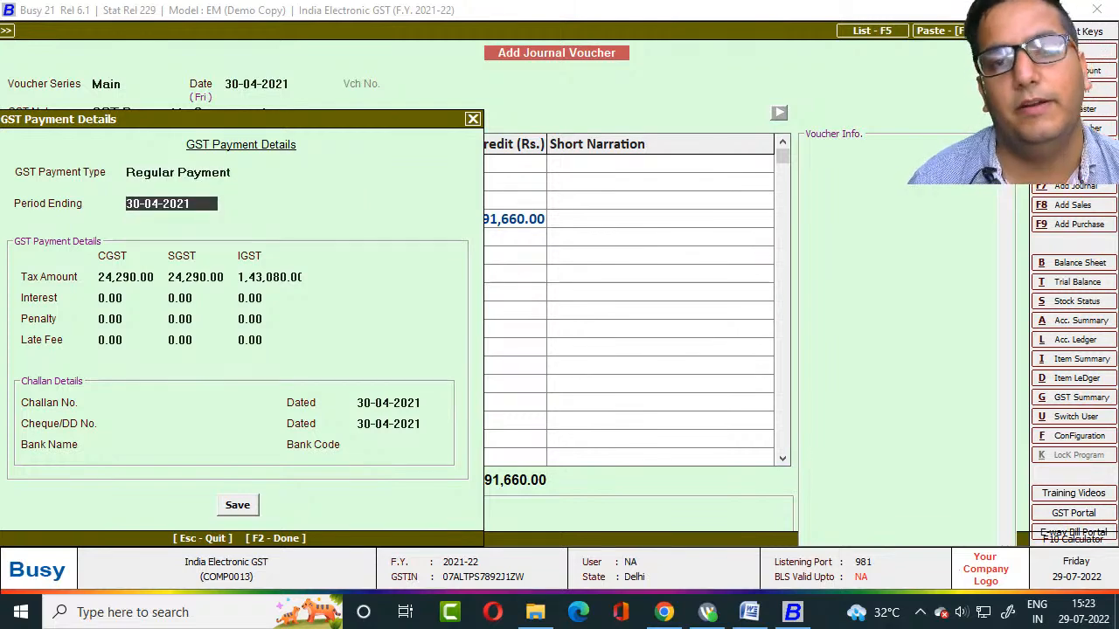
pyautogui.press('F2')
pyautogui.press('Return')
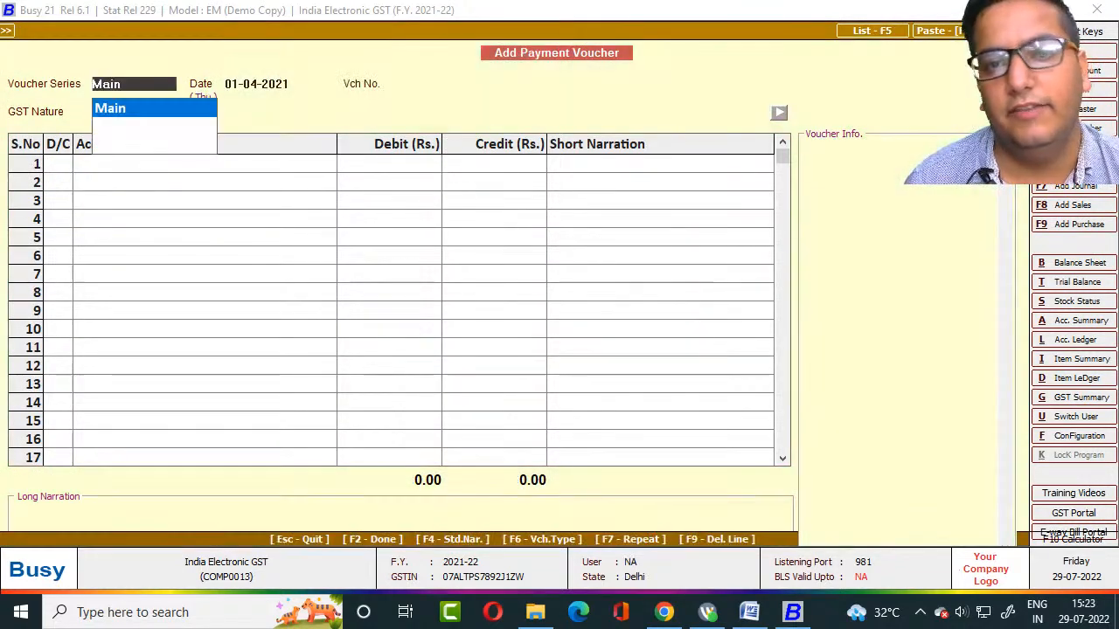
pyautogui.press('Escape')
pyautogui.press('Escape')
pyautogui.press('Return')
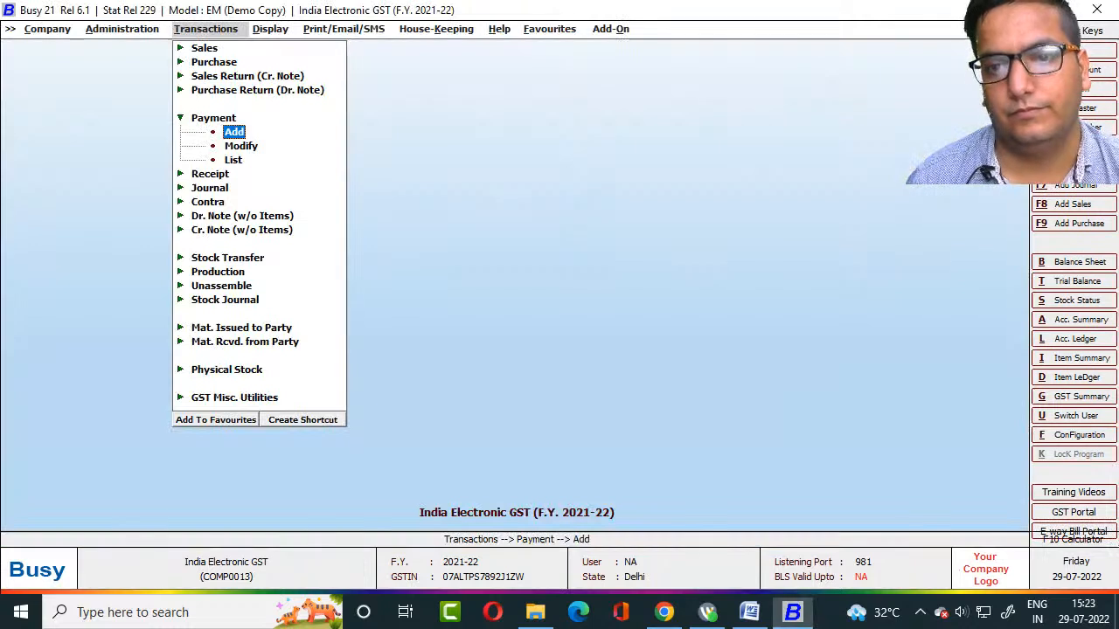
# Generate the balance sheet for 01-04-2021 to 30-04-2021.
pyautogui.press('Down')
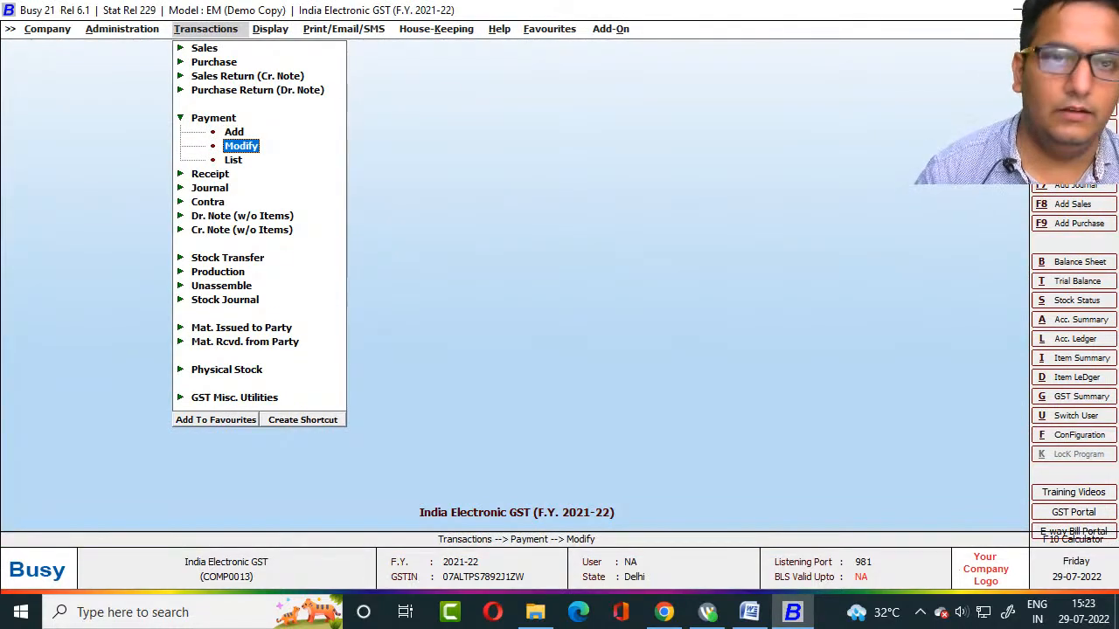
pyautogui.hotkey('alt', 'b')
pyautogui.press('Return')
pyautogui.write('3074')
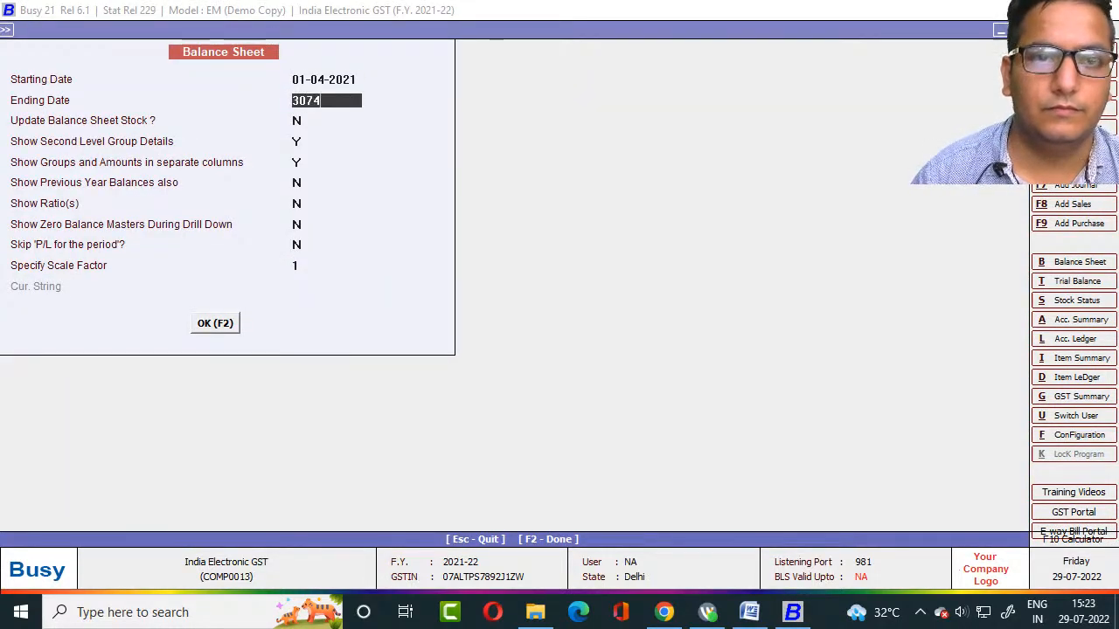
pyautogui.press('BackSpace')
pyautogui.press('BackSpace')
pyautogui.write('-4')
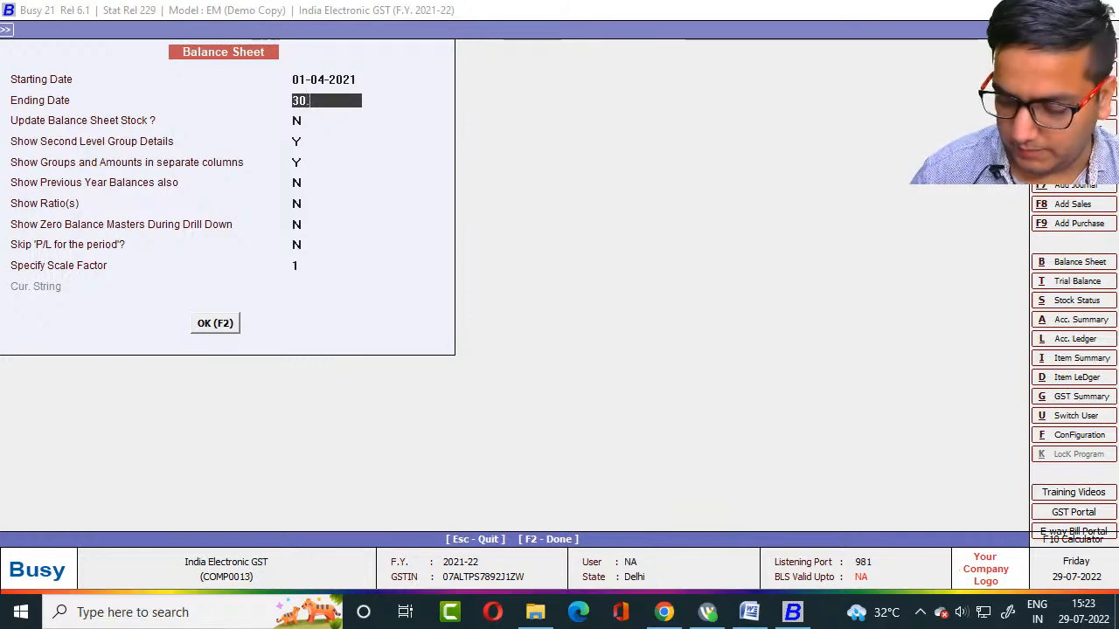
pyautogui.press('Return')
pyautogui.press('F2')
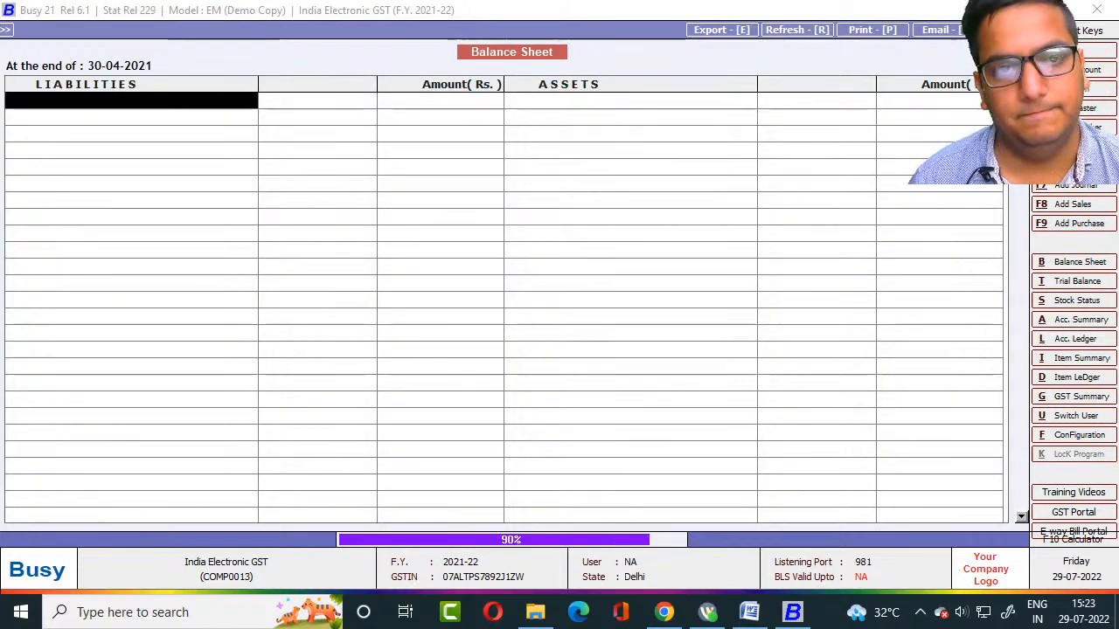
# Review the Duties & Taxes group and its IGST Output account from the balance sheet, and close the reports.
pyautogui.press('Down')
pyautogui.press('Down')
pyautogui.press('Down')
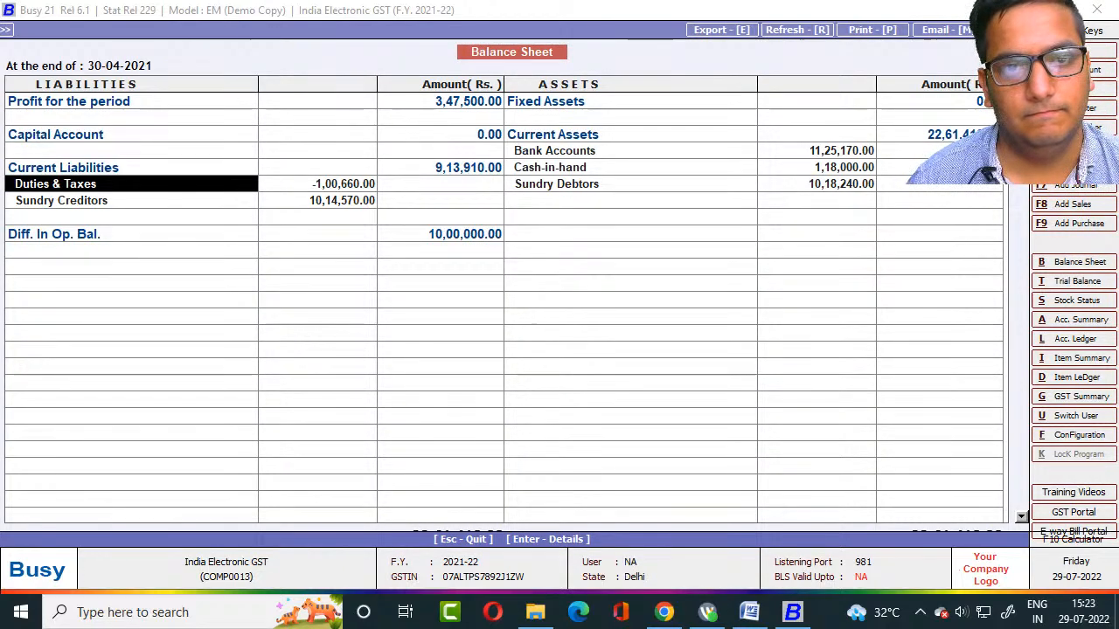
pyautogui.press('Return')
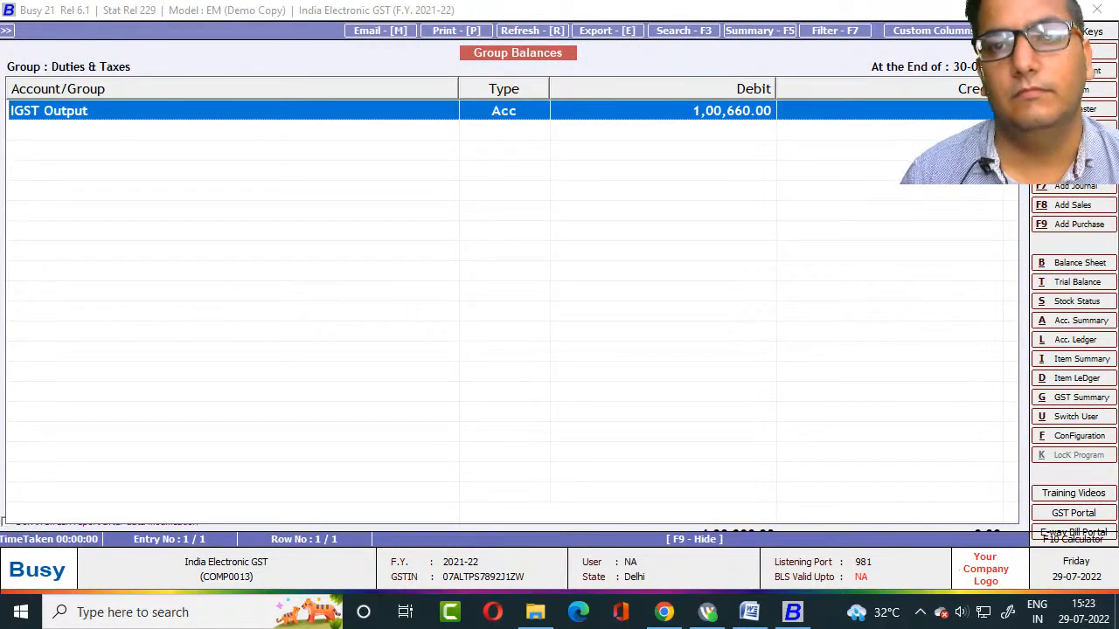
pyautogui.press('Return')
pyautogui.press('Return')
pyautogui.press('Escape')
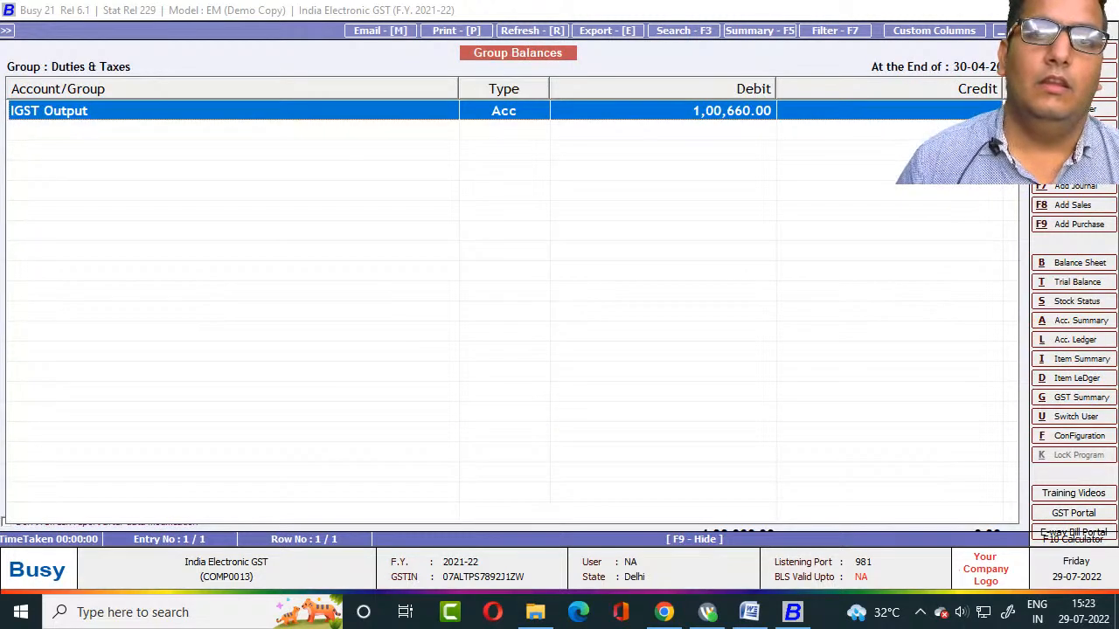
pyautogui.press('Escape')
pyautogui.press('Escape')
pyautogui.press('Escape')
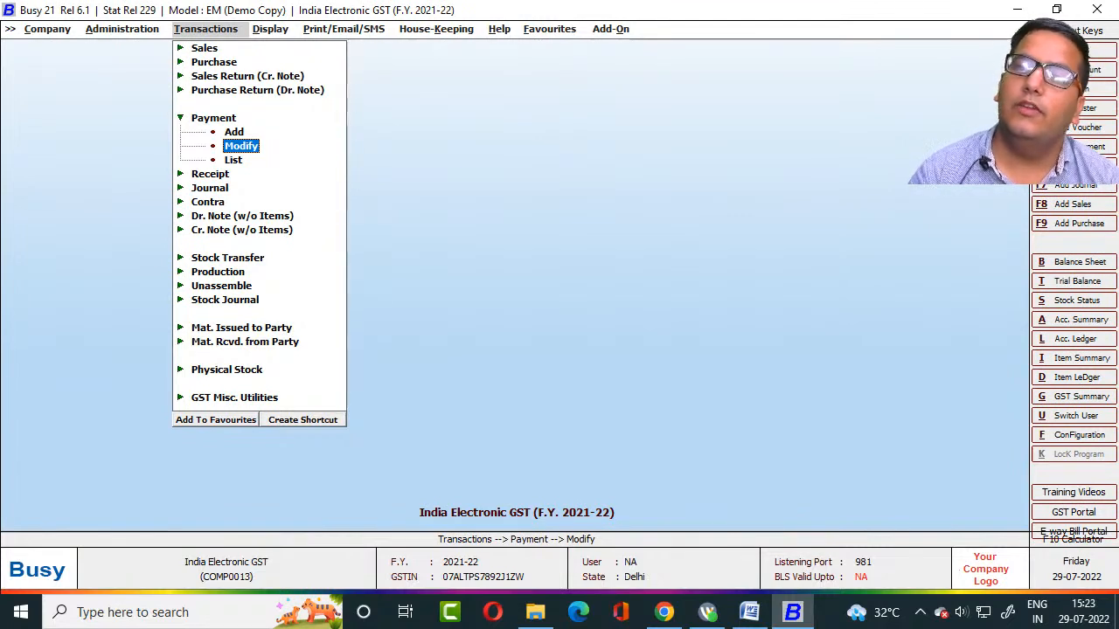
# Generate the GST Summary for 01-04-2021 to 30-04-2021, showing the tax rate wise bifurcation and using voucher dates.
pyautogui.press('Up')
pyautogui.press('Down')
pyautogui.press('Down')
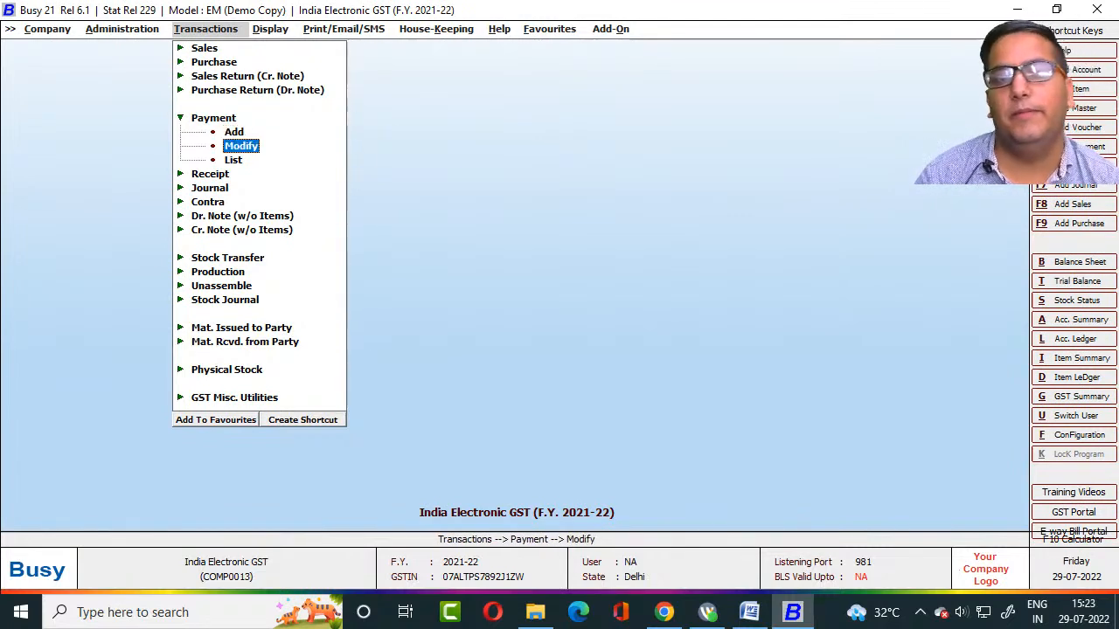
pyautogui.press('Up')
pyautogui.press('Left')
pyautogui.press('Right')
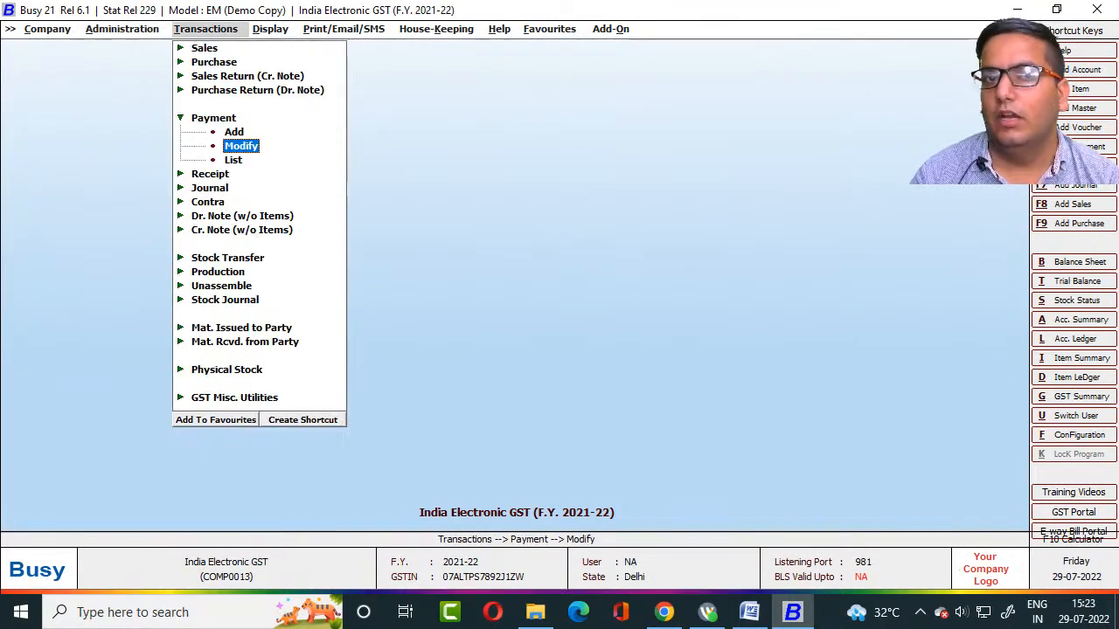
pyautogui.press('Right')
pyautogui.press('Up')
pyautogui.press('Down')
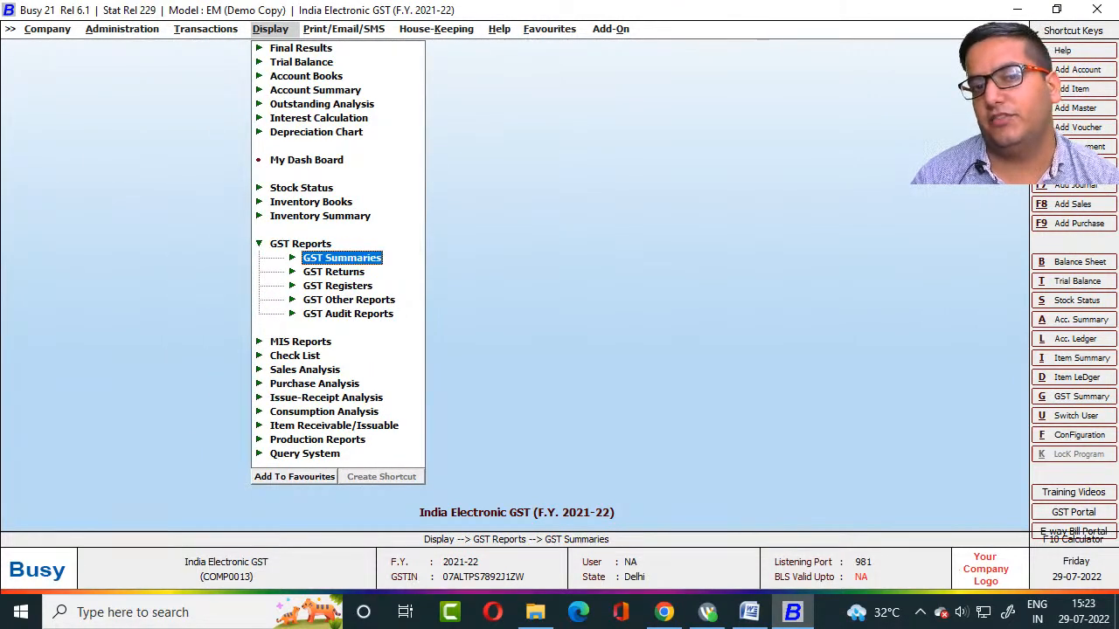
pyautogui.press('Return')
pyautogui.press('Return')
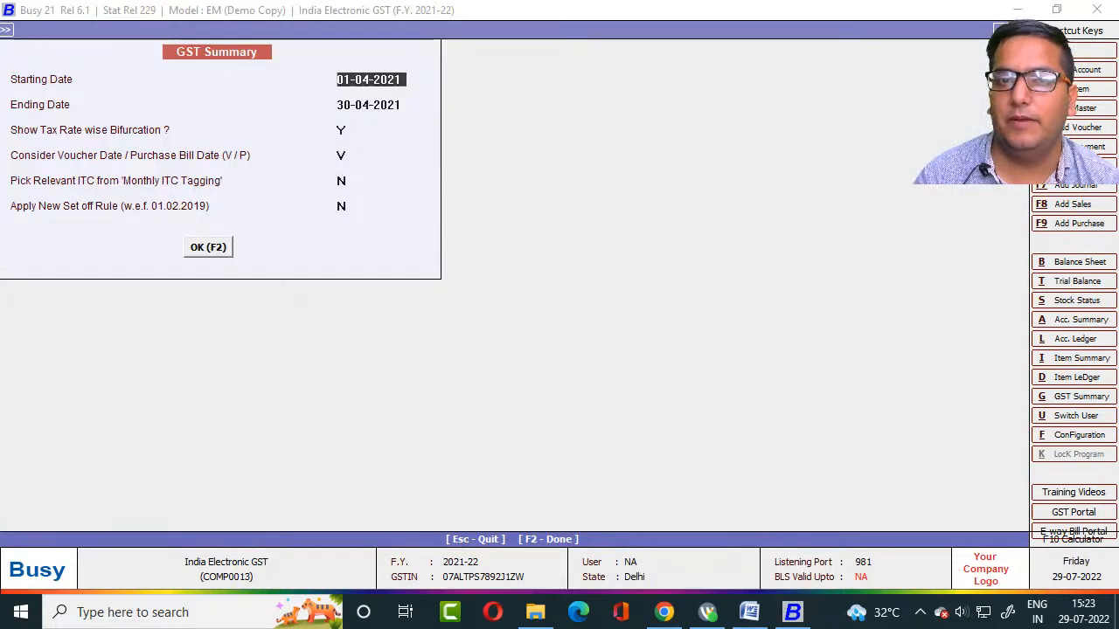
pyautogui.press('Return')
pyautogui.press('Return')
pyautogui.press('Return')
pyautogui.press('Return')
pyautogui.press('Return')
pyautogui.press('Return')
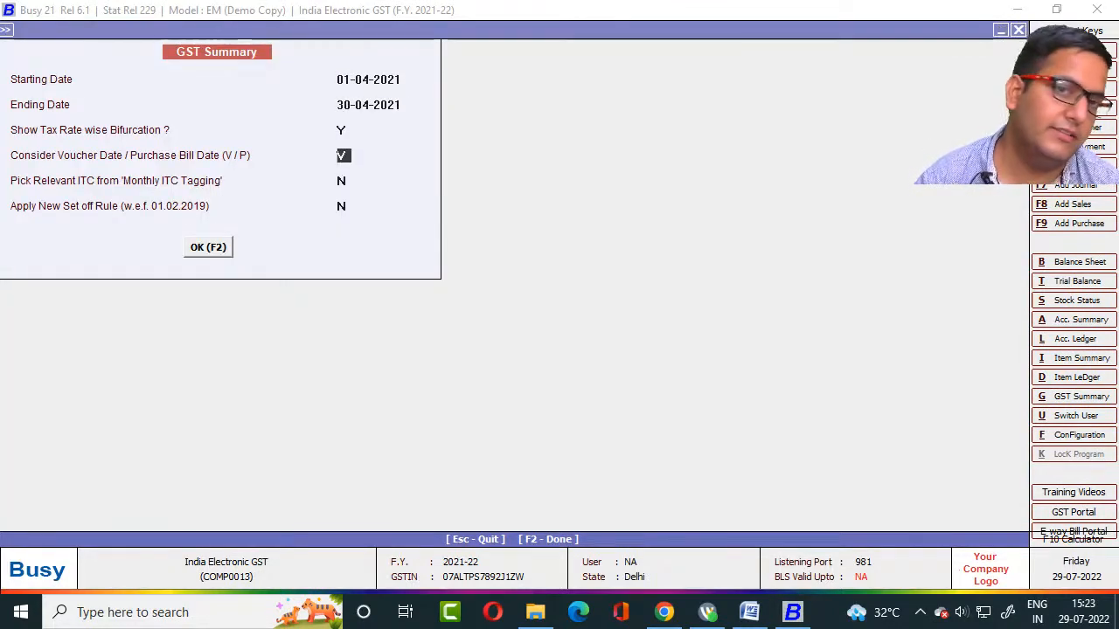
# Examine the GST Summary's tax calculation, comparing GST payable with the payments and balance tax for IGST, CGST and SGST.
pyautogui.press('Down')
pyautogui.press('Down')
pyautogui.press('Down')
pyautogui.press('Down')
pyautogui.press('Down')
pyautogui.press('Down')
pyautogui.press('Down')
pyautogui.press('Down')
pyautogui.press('Down')
pyautogui.press('Down')
pyautogui.press('Down')
pyautogui.press('Down')
pyautogui.press('Down')
pyautogui.press('Down')
pyautogui.press('Down')
pyautogui.press('Down')
pyautogui.press('Down')
pyautogui.press('Down')
pyautogui.press('Down')
pyautogui.press('Down')
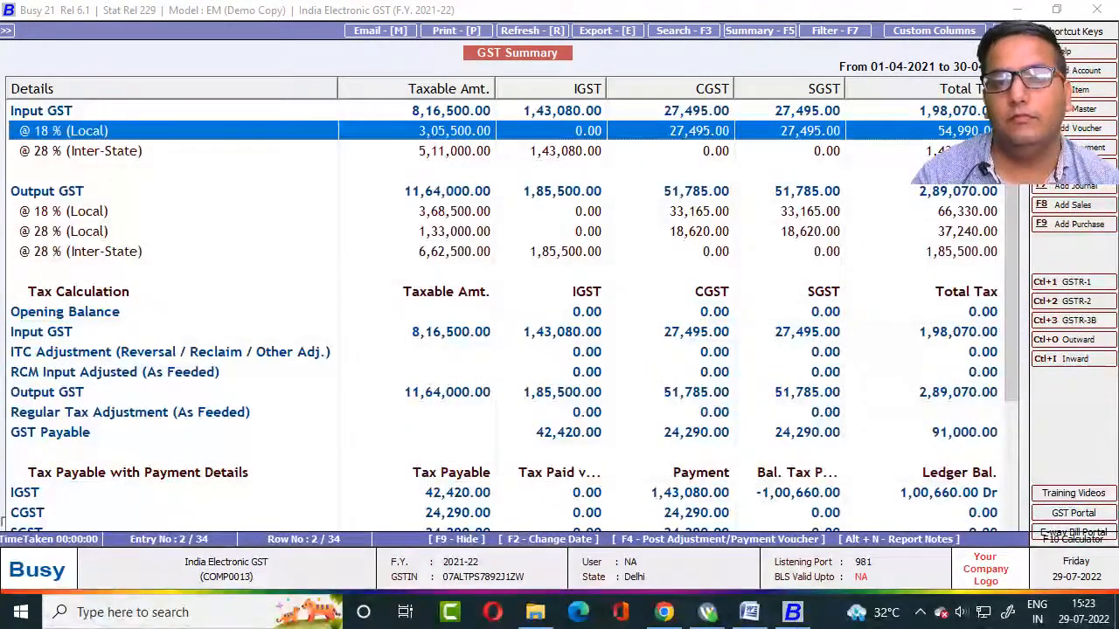
pyautogui.press('Up')
pyautogui.press('Up')
pyautogui.press('Up')
pyautogui.press('Up')
pyautogui.press('Up')
pyautogui.press('Up')
pyautogui.press('Up')
pyautogui.press('Up')
pyautogui.press('Up')
pyautogui.press('Up')
pyautogui.press('Up')
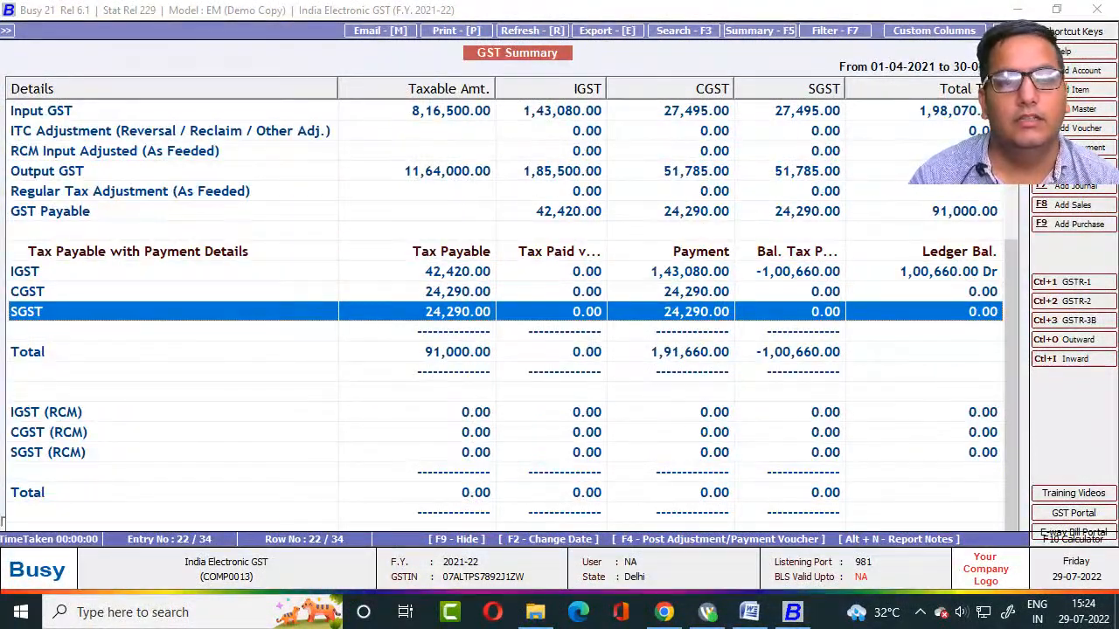
pyautogui.press('Up')
pyautogui.press('Up')
pyautogui.press('Up')
pyautogui.press('Up')
pyautogui.press('Up')
pyautogui.press('Up')
pyautogui.press('Down')
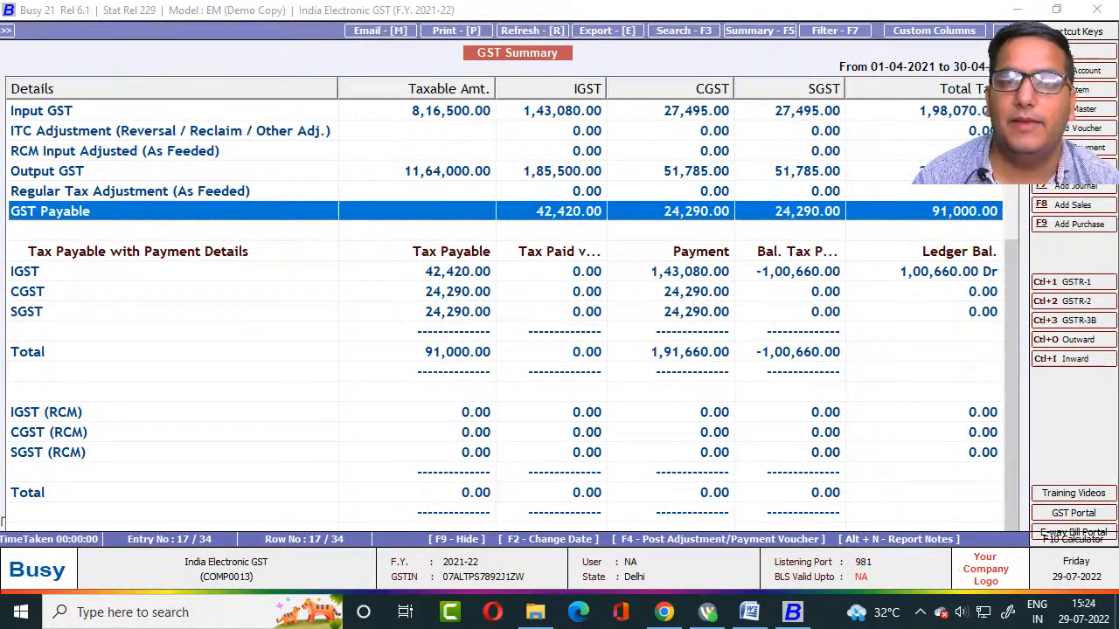
pyautogui.press('Up')
pyautogui.press('Up')
pyautogui.press('Up')
pyautogui.press('Up')
pyautogui.press('Up')
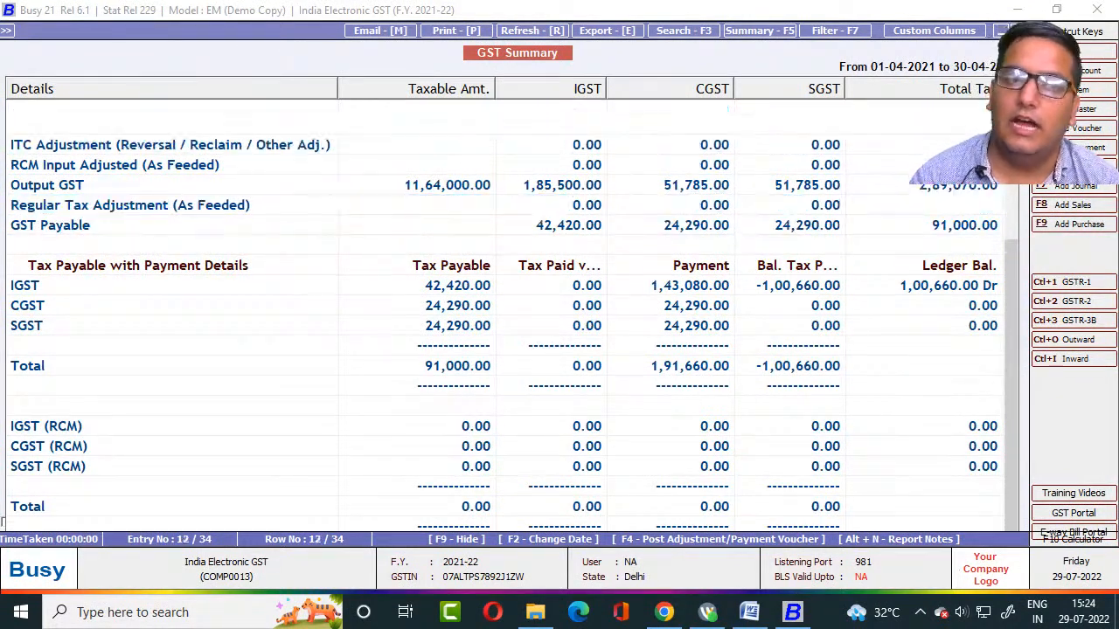
pyautogui.press('Down')
pyautogui.press('Down')
pyautogui.press('Down')
pyautogui.press('Down')
pyautogui.press('Down')
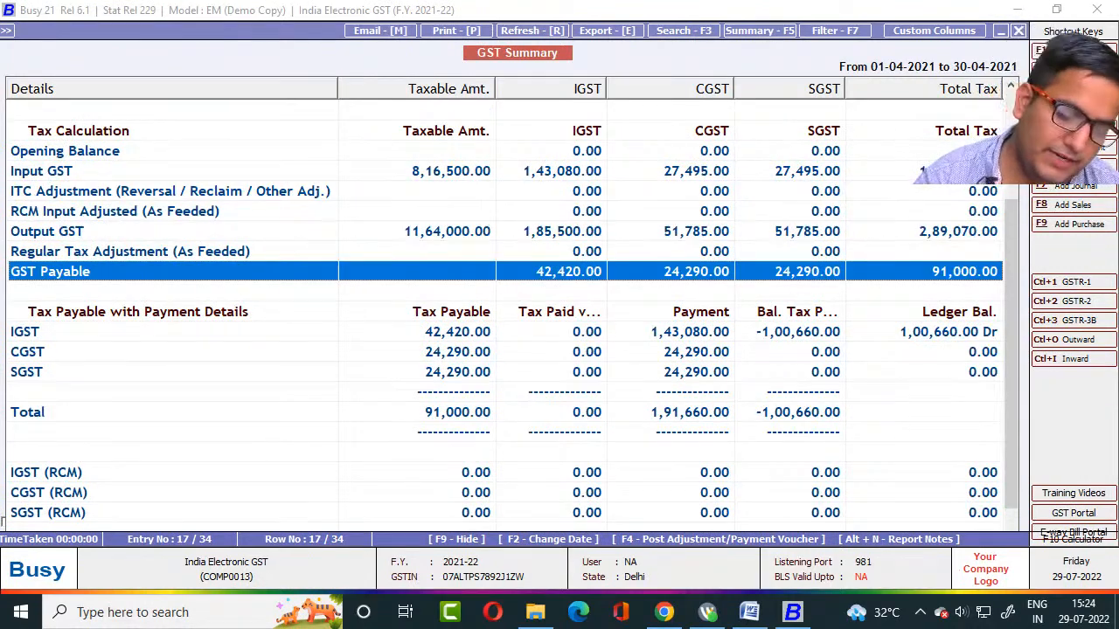
# Start posting a Regular GST Payment voucher from the GST Summary.
pyautogui.press('F4')
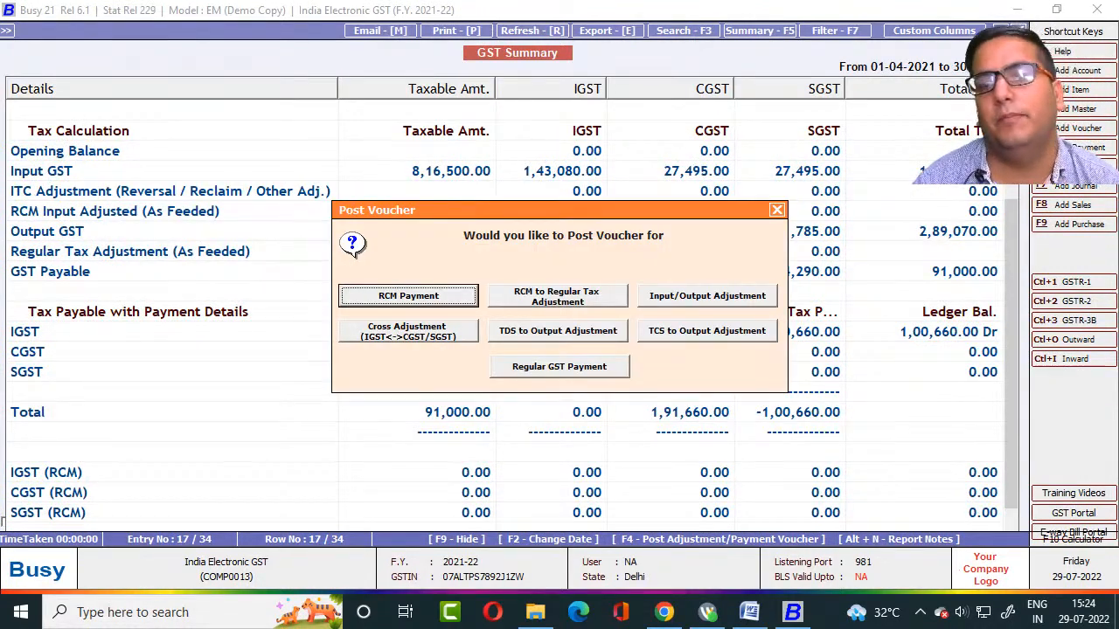
pyautogui.press('Right')
pyautogui.press('Right')
pyautogui.press('Right')
pyautogui.press('Right')
pyautogui.press('Right')
pyautogui.press('Left')
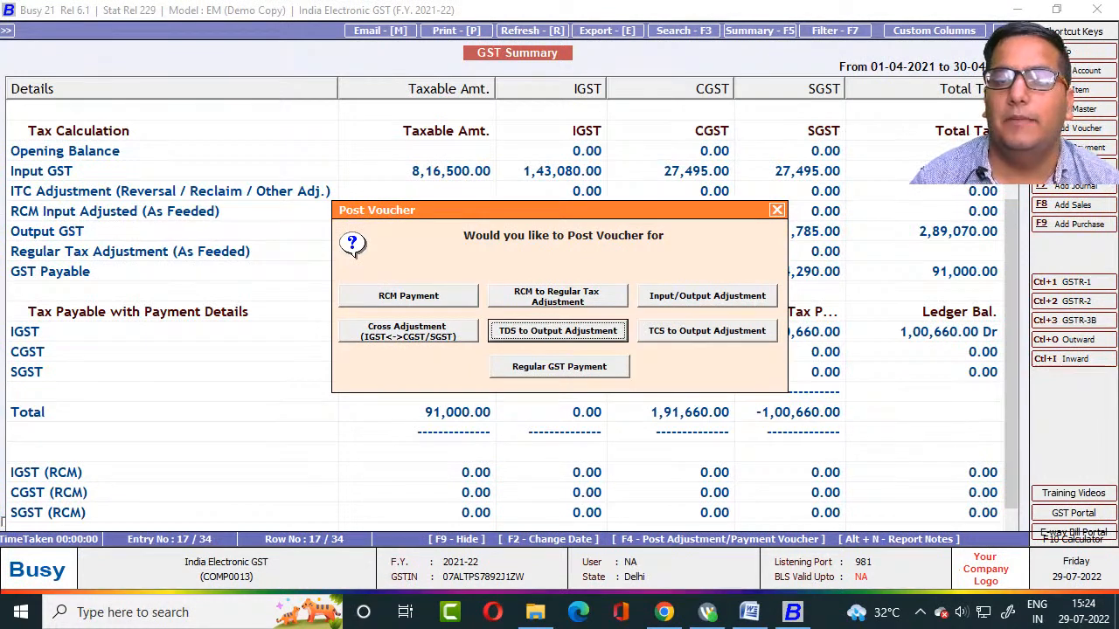
pyautogui.press('Right')
pyautogui.press('Right')
pyautogui.press('Right')
pyautogui.press('Left')
pyautogui.press('Return')
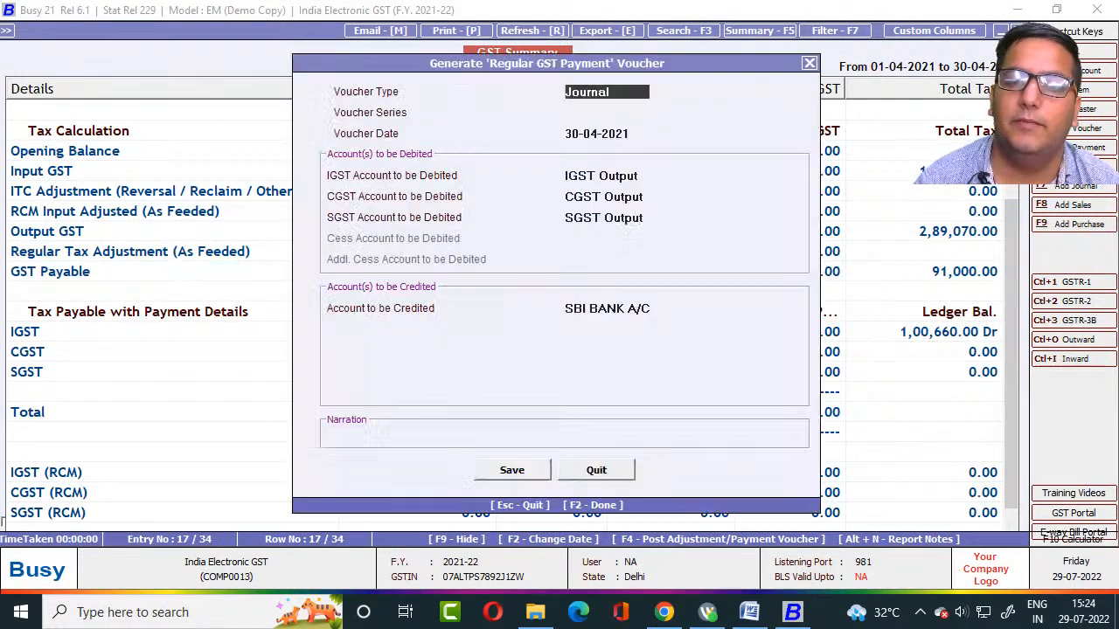
# Generate the GST payment as a Journal voucher in the Main series dated 30-04-2021, modifying the existing payment voucher.
pyautogui.press('Return')
pyautogui.press('Return')
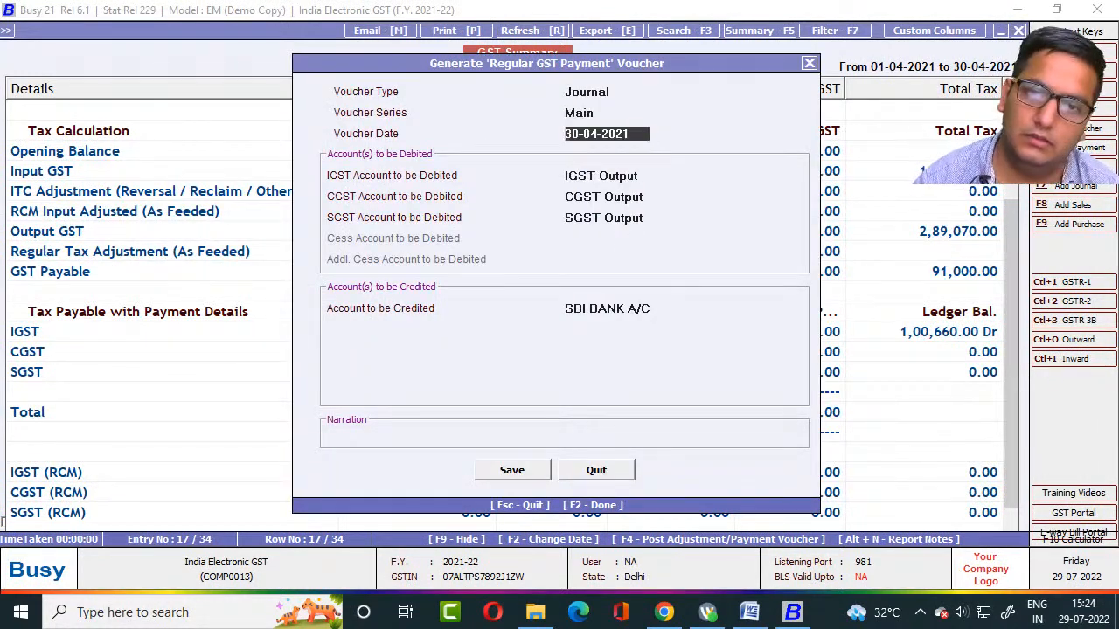
pyautogui.press('Return')
pyautogui.press('Return')
pyautogui.press('F2')
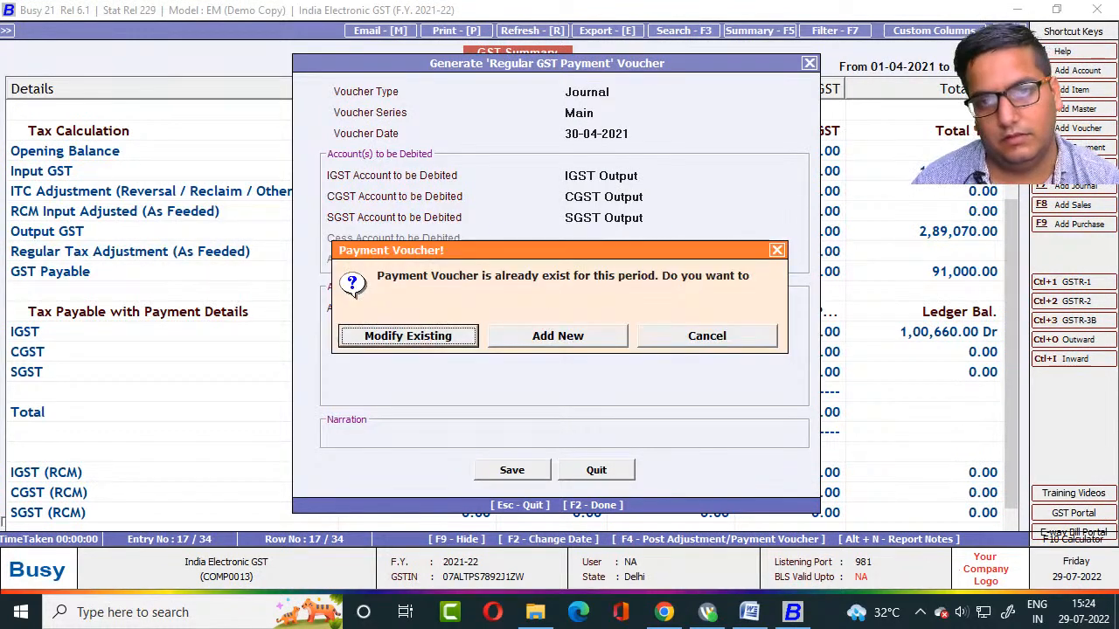
pyautogui.press('Return')
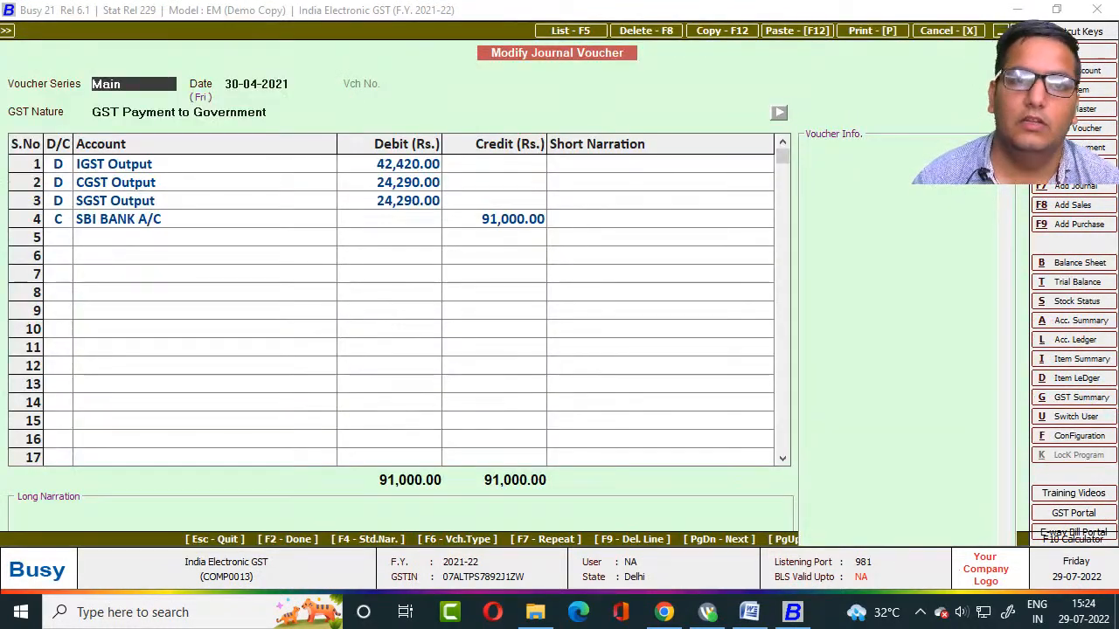
# Try to save the modified journal voucher as a Regular Payment for the period ending 30-04-2021, accepting the CGST amount difference, and abandon the voucher.
pyautogui.press('Return')
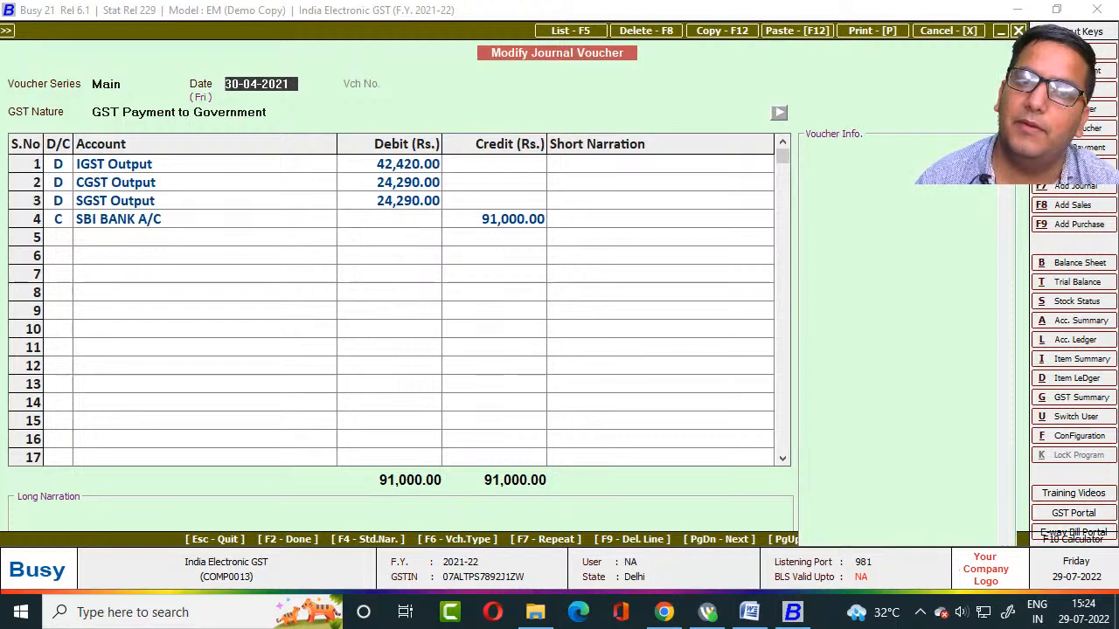
pyautogui.press('Return')
pyautogui.press('Return')
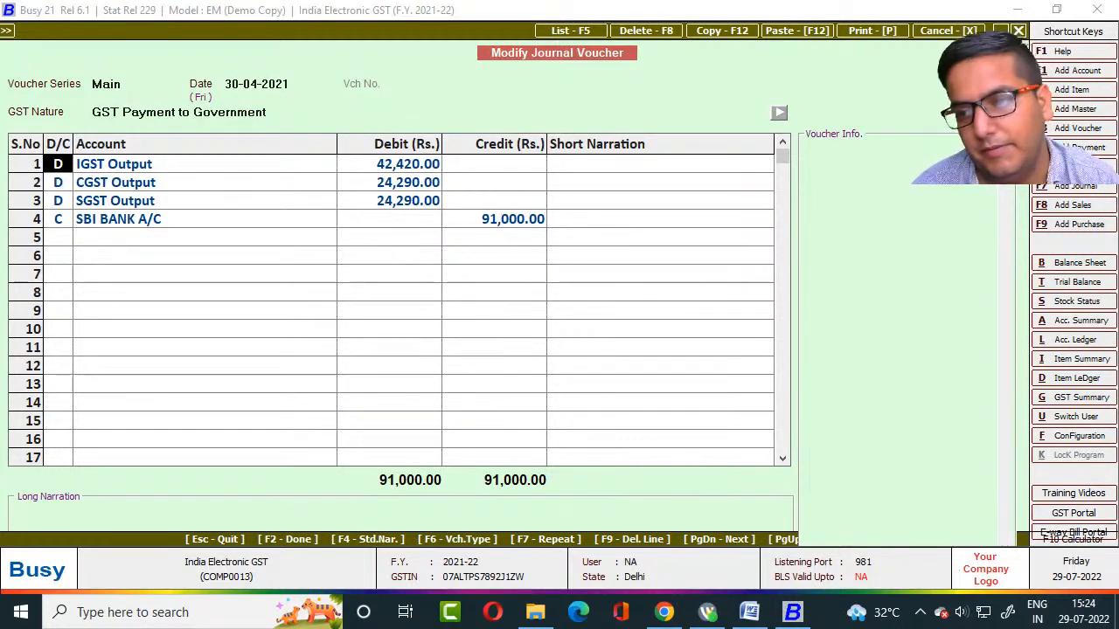
pyautogui.press('F2')
pyautogui.press('Return')
pyautogui.press('Return')
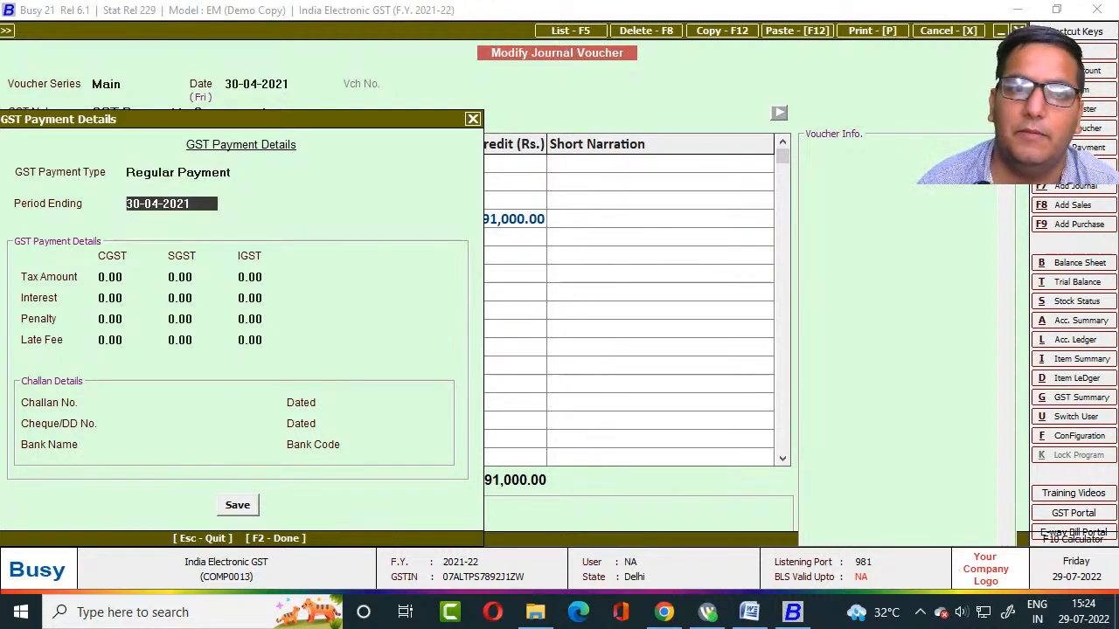
pyautogui.press('Return')
pyautogui.press('Left')
pyautogui.press('Return')
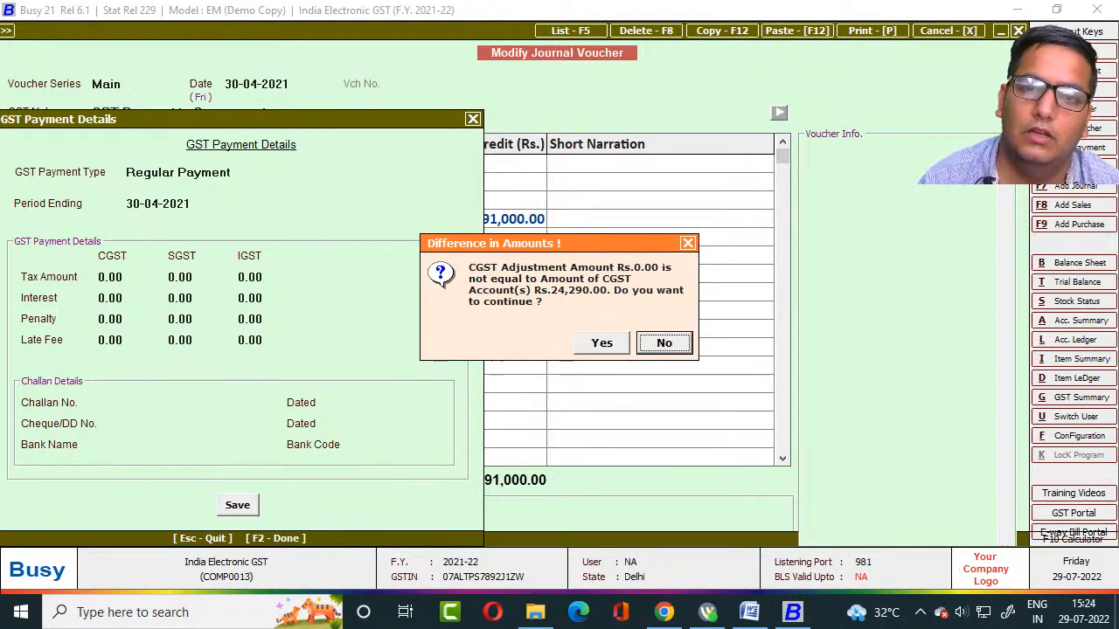
pyautogui.press('Left')
pyautogui.press('Return')
pyautogui.press('Left')
pyautogui.press('Right')
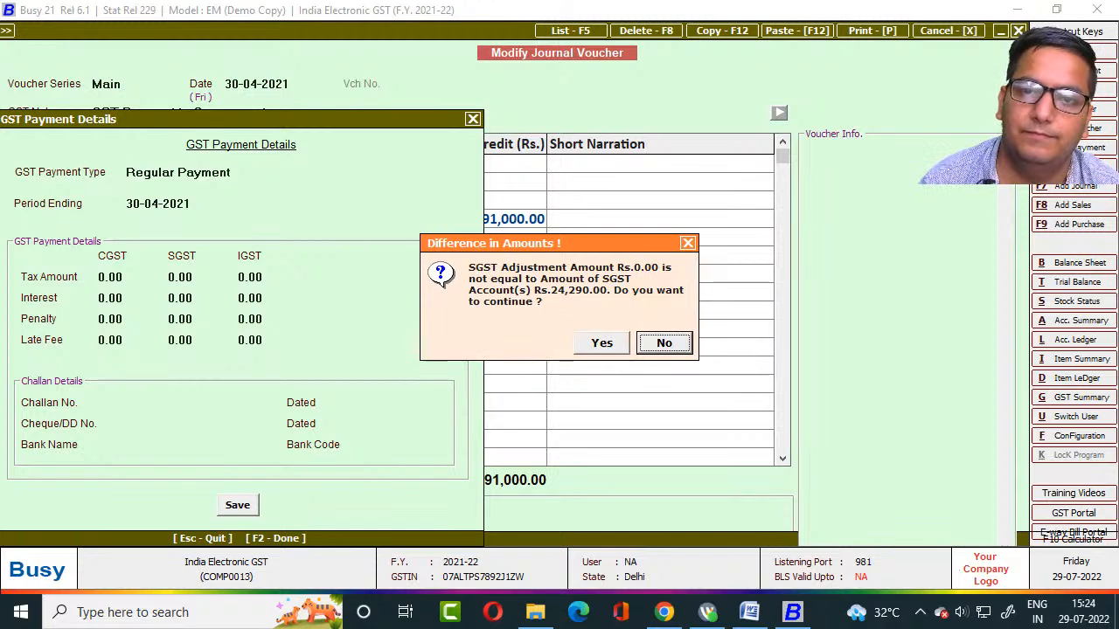
pyautogui.press('Escape')
pyautogui.press('Escape')
pyautogui.press('Return')
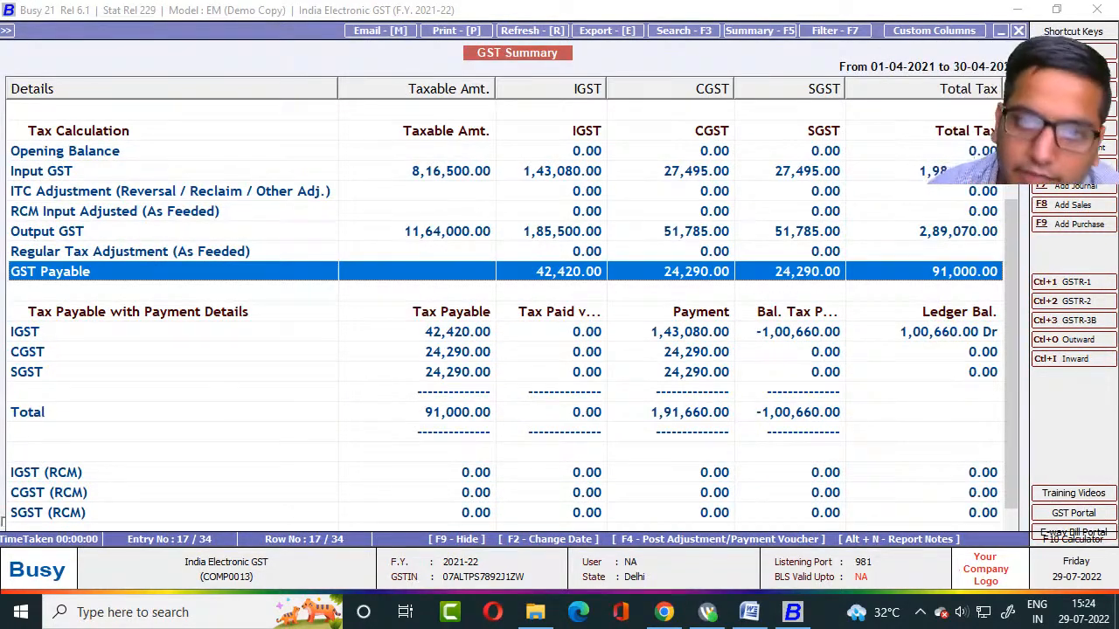
# Review the April 2021 GST Summary from the Input and Output GST rate breakdowns through the tax calculation and payment details.
pyautogui.press('Down')
pyautogui.press('Down')
pyautogui.press('Down')
pyautogui.press('Down')
pyautogui.press('Down')
pyautogui.press('Down')
pyautogui.press('Down')
pyautogui.press('Down')
pyautogui.press('Down')
pyautogui.press('Down')
pyautogui.press('Down')
pyautogui.press('Down')
pyautogui.press('Down')
pyautogui.press('Down')
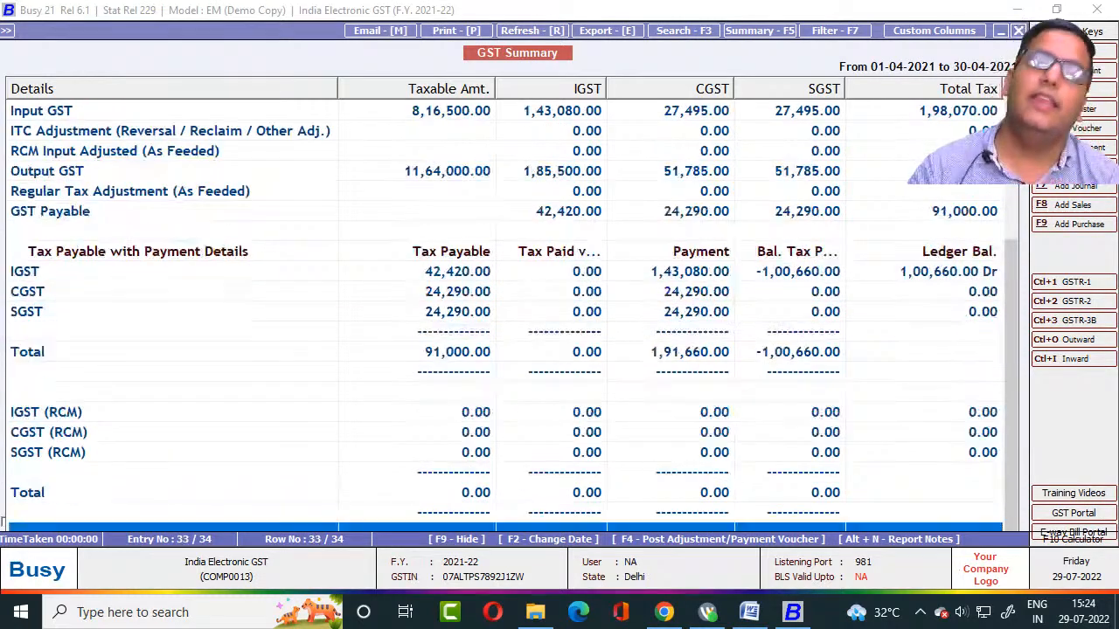
pyautogui.press('Up')
pyautogui.press('Up')
pyautogui.press('Up')
pyautogui.press('Up')
pyautogui.press('Up')
pyautogui.press('Up')
pyautogui.press('Up')
pyautogui.press('Up')
pyautogui.press('Up')
pyautogui.press('Up')
pyautogui.press('Up')
pyautogui.press('Up')
pyautogui.press('Up')
pyautogui.press('Up')
pyautogui.press('Up')
pyautogui.press('Up')
pyautogui.press('Up')
pyautogui.press('Up')
pyautogui.press('Up')
pyautogui.press('Up')
pyautogui.press('Down')
pyautogui.press('Down')
pyautogui.press('Down')
pyautogui.press('Down')
pyautogui.press('Down')
pyautogui.press('Down')
pyautogui.press('Down')
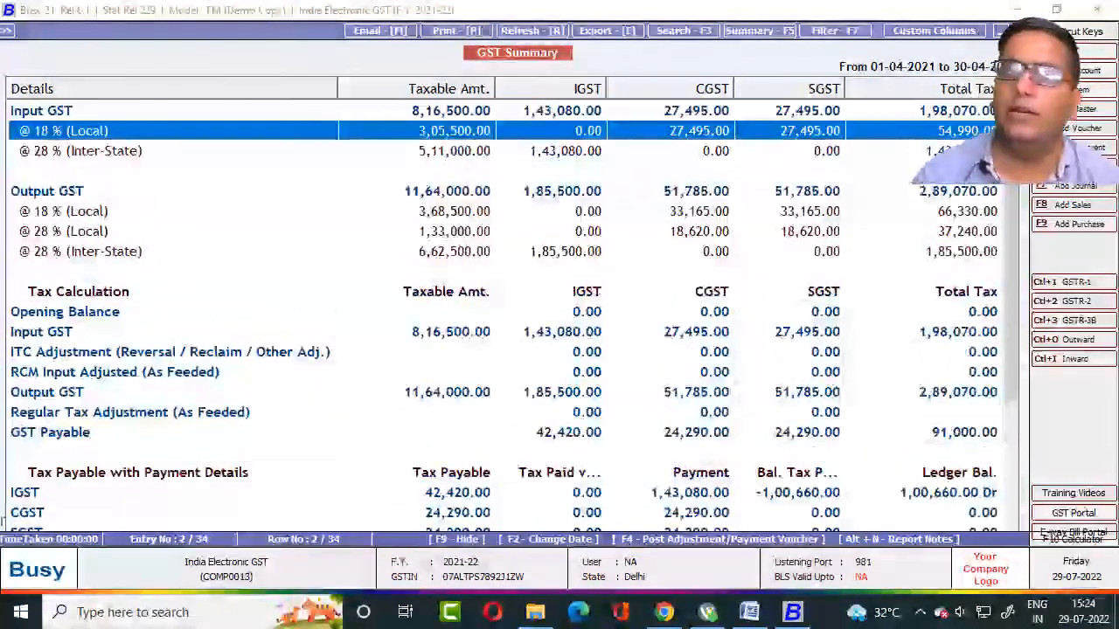
pyautogui.press('Down')
pyautogui.press('Down')
pyautogui.press('Down')
pyautogui.press('Down')
pyautogui.press('Down')
pyautogui.press('Down')
pyautogui.press('Down')
pyautogui.press('Down')
pyautogui.press('Down')
pyautogui.press('Down')
pyautogui.press('Down')
pyautogui.press('Down')
pyautogui.press('Down')
pyautogui.press('Down')
pyautogui.press('Down')
pyautogui.press('Up')
pyautogui.press('Up')
pyautogui.press('Up')
pyautogui.press('Up')
pyautogui.press('Up')
pyautogui.press('Up')
pyautogui.press('Up')
pyautogui.press('Up')
pyautogui.press('Up')
pyautogui.press('Up')
pyautogui.press('Up')
pyautogui.press('Up')
pyautogui.press('Up')
pyautogui.press('Up')
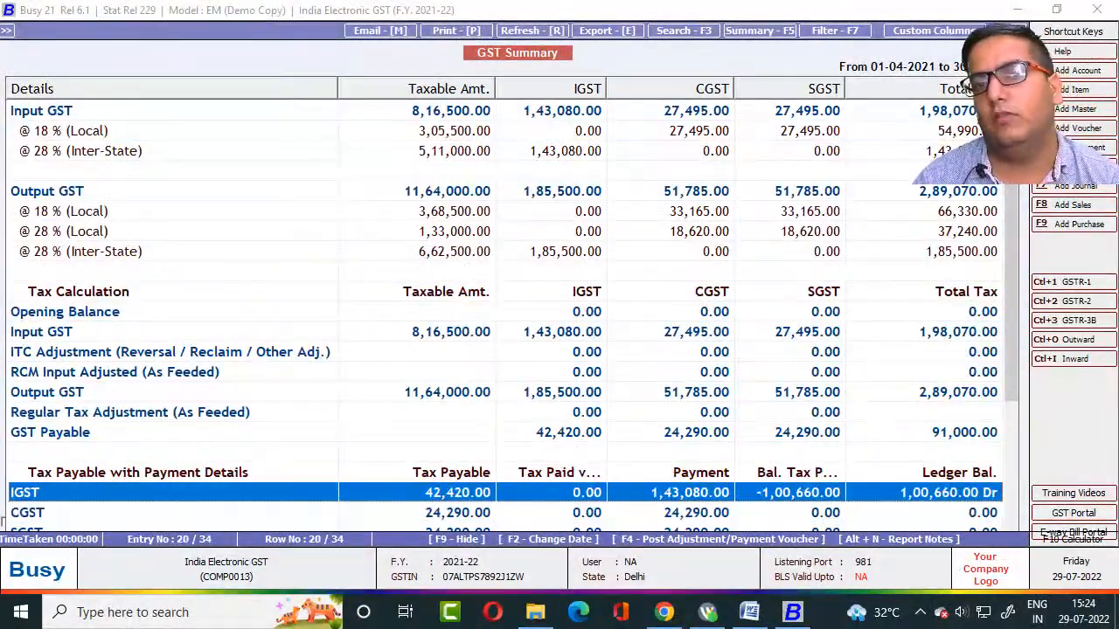
pyautogui.press('Up')
pyautogui.press('Up')
pyautogui.press('Up')
pyautogui.press('Up')
pyautogui.press('Up')
pyautogui.press('Up')
pyautogui.press('Up')
pyautogui.press('Up')
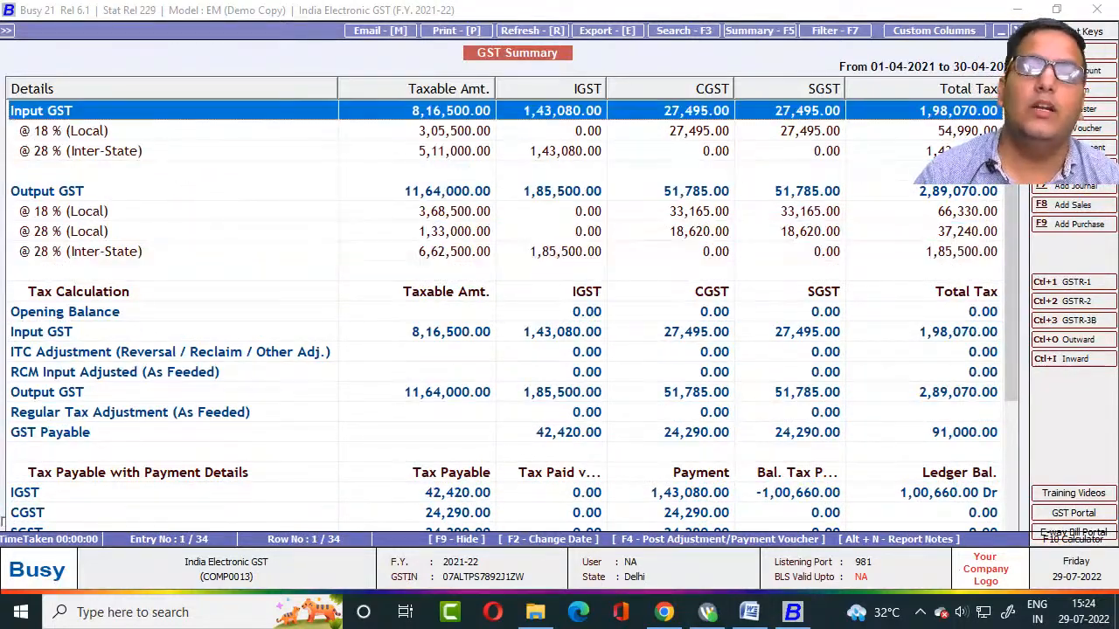
pyautogui.press('Down')
pyautogui.press('Down')
pyautogui.press('Down')
pyautogui.press('Down')
pyautogui.press('Down')
pyautogui.press('Down')
pyautogui.press('Down')
pyautogui.press('Down')
pyautogui.press('Down')
pyautogui.press('Down')
pyautogui.press('Down')
pyautogui.press('Down')
pyautogui.press('Down')
pyautogui.press('Down')
pyautogui.press('Down')
pyautogui.press('Down')
pyautogui.press('Down')
pyautogui.press('Down')
pyautogui.press('Down')
pyautogui.press('Down')
pyautogui.press('Down')
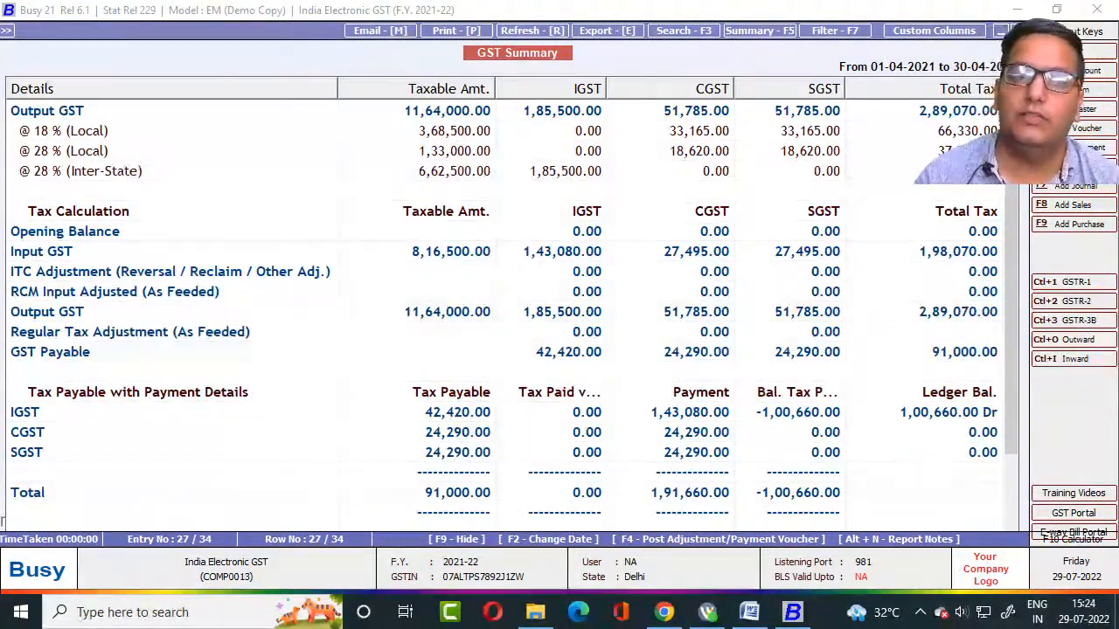
pyautogui.press('Up')
pyautogui.press('Up')
pyautogui.press('Up')
pyautogui.press('Up')
pyautogui.press('Up')
pyautogui.press('Up')
pyautogui.press('Up')
pyautogui.press('Up')
pyautogui.press('Up')
pyautogui.press('Up')
pyautogui.press('Up')
pyautogui.press('Up')
pyautogui.press('Up')
pyautogui.press('Up')
pyautogui.press('Up')
pyautogui.press('Up')
pyautogui.press('Up')
pyautogui.press('Up')
pyautogui.press('Up')
pyautogui.press('Up')
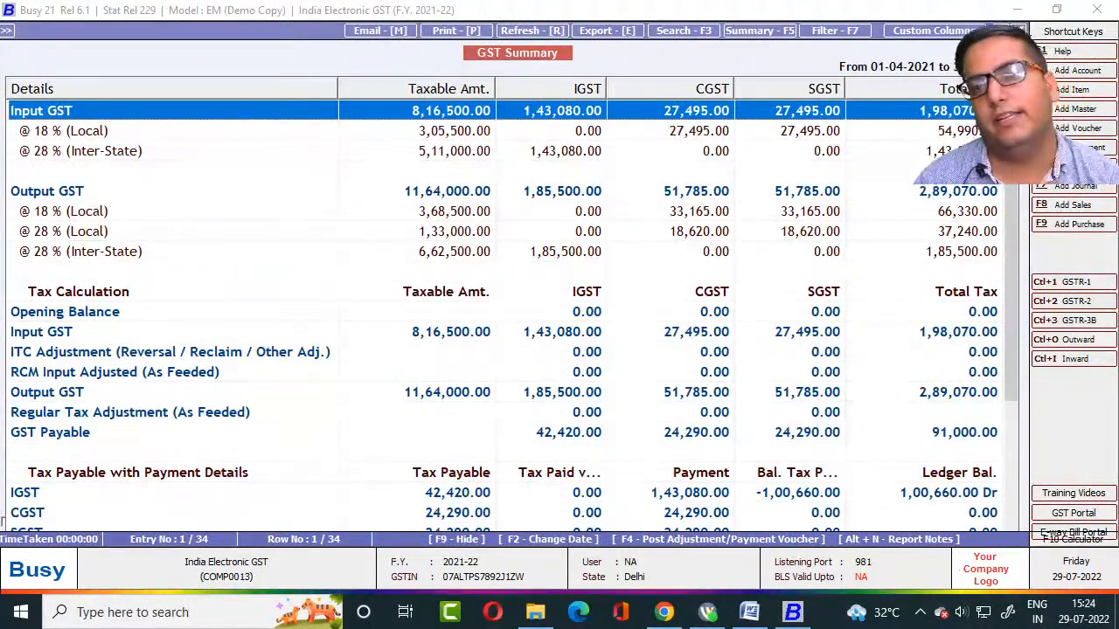
pyautogui.press('Down')
pyautogui.press('Down')
pyautogui.press('Down')
pyautogui.press('Down')
pyautogui.press('Down')
pyautogui.press('Down')
pyautogui.press('Down')
pyautogui.press('Down')
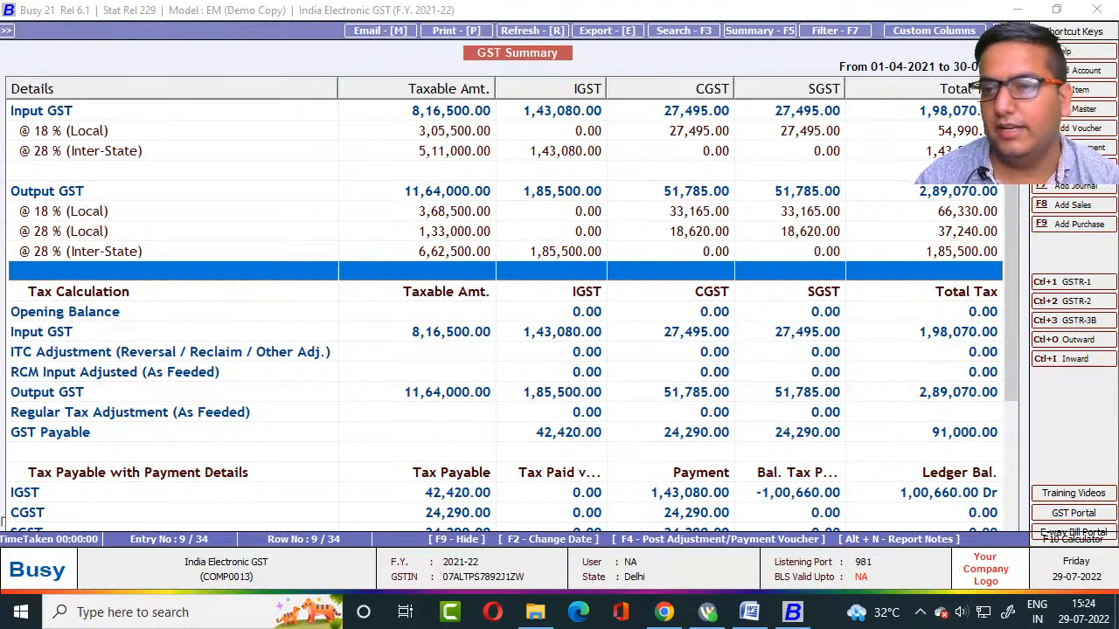
pyautogui.press('Down')
pyautogui.press('Down')
pyautogui.press('Down')
pyautogui.press('Down')
pyautogui.press('Down')
pyautogui.press('Down')
pyautogui.press('Down')
pyautogui.press('Down')
pyautogui.press('Down')
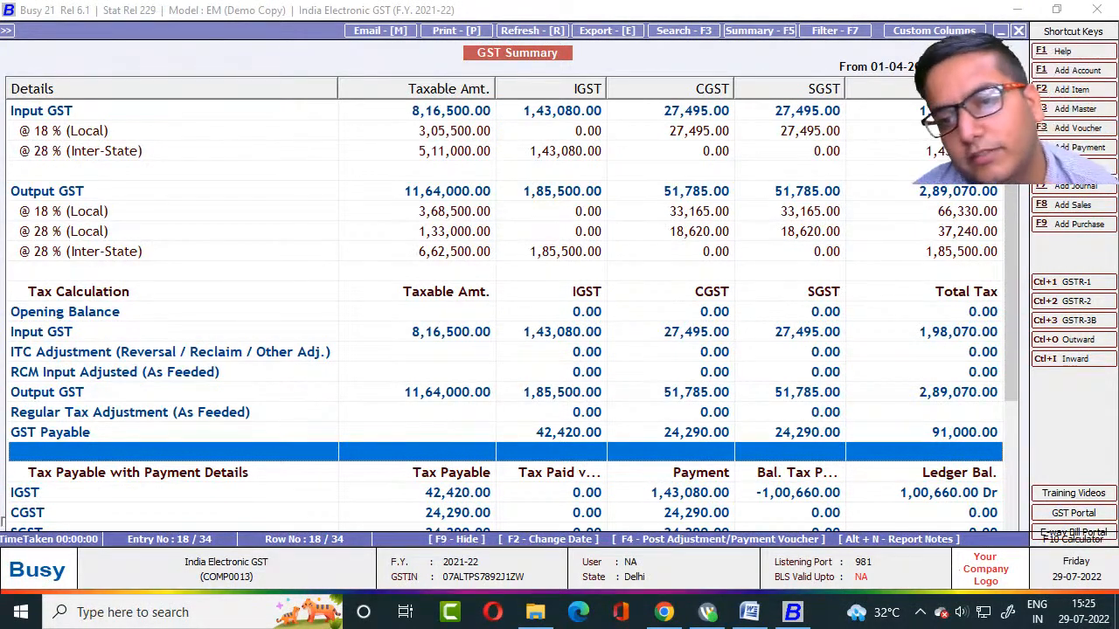
# Switch to the GST Rules -2 document in Word and read the IGST set-off rules and the CGST/SGST example cases.
pyautogui.hotkey('alt', 'Tab')
pyautogui.press('Tab')
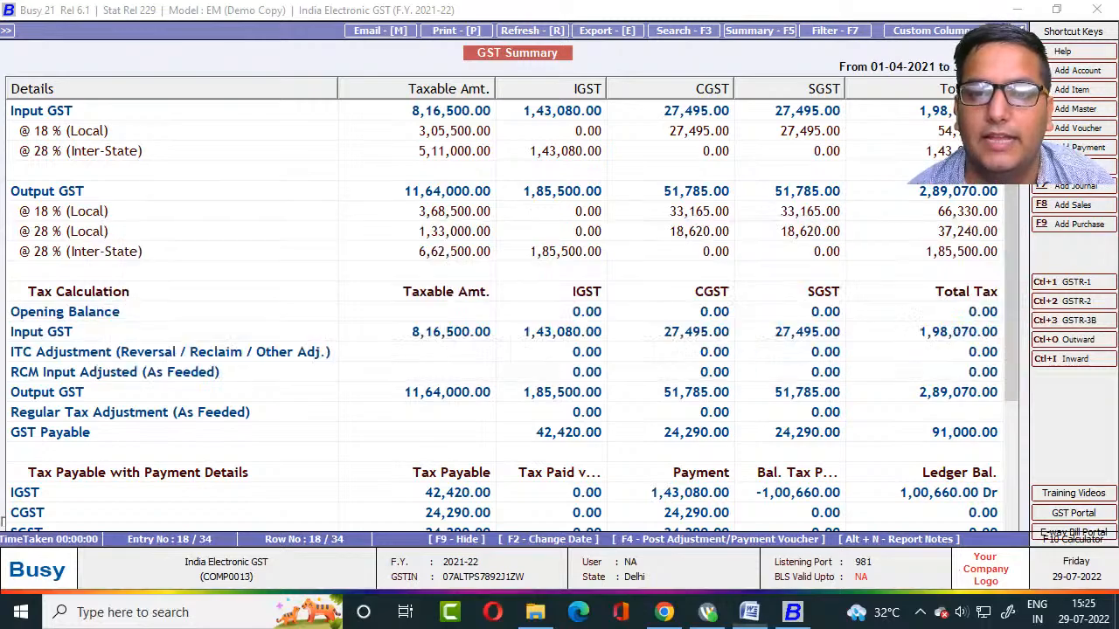
pyautogui.scroll(-15, 561, 359)
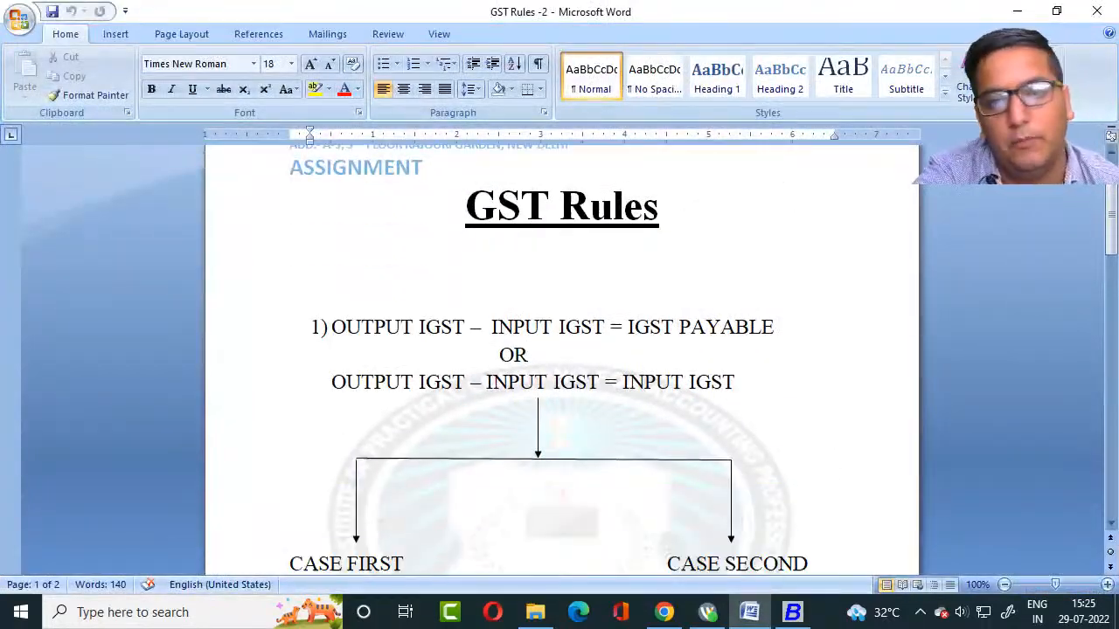
pyautogui.scroll(-5, 561, 359)
pyautogui.scroll(9, 561, 359)
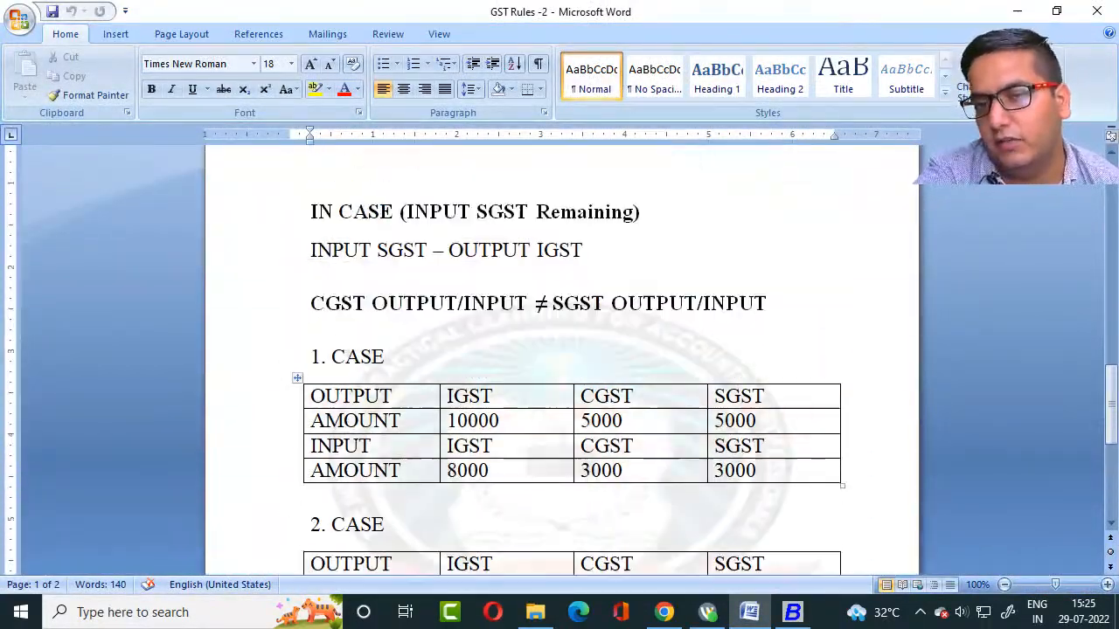
pyautogui.scroll(6, 561, 358)
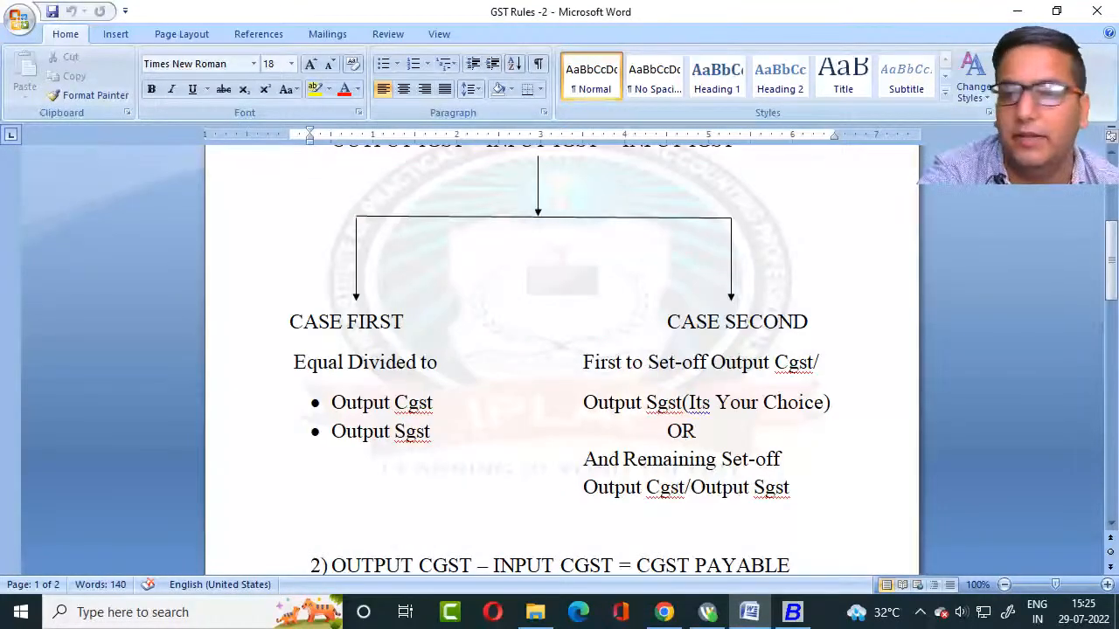
# Return to Busy and check the GST Summary's tax payable and payment details against its tax calculation.
pyautogui.hotkey('alt', 'Tab')
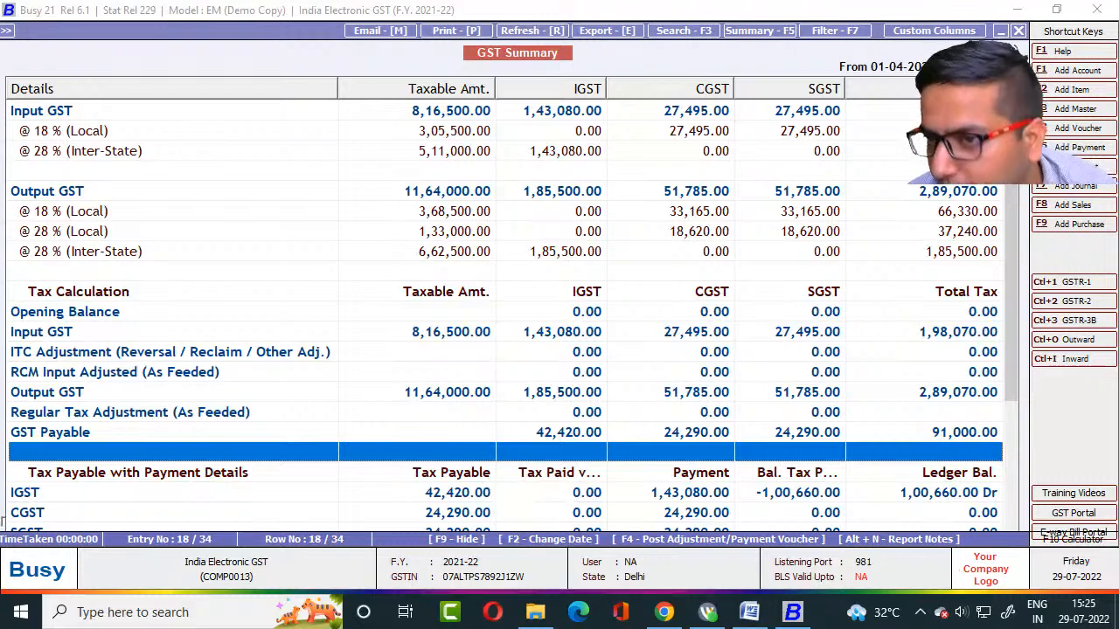
pyautogui.scroll(-2, 507, 306)
pyautogui.scroll(-2, 506, 306)
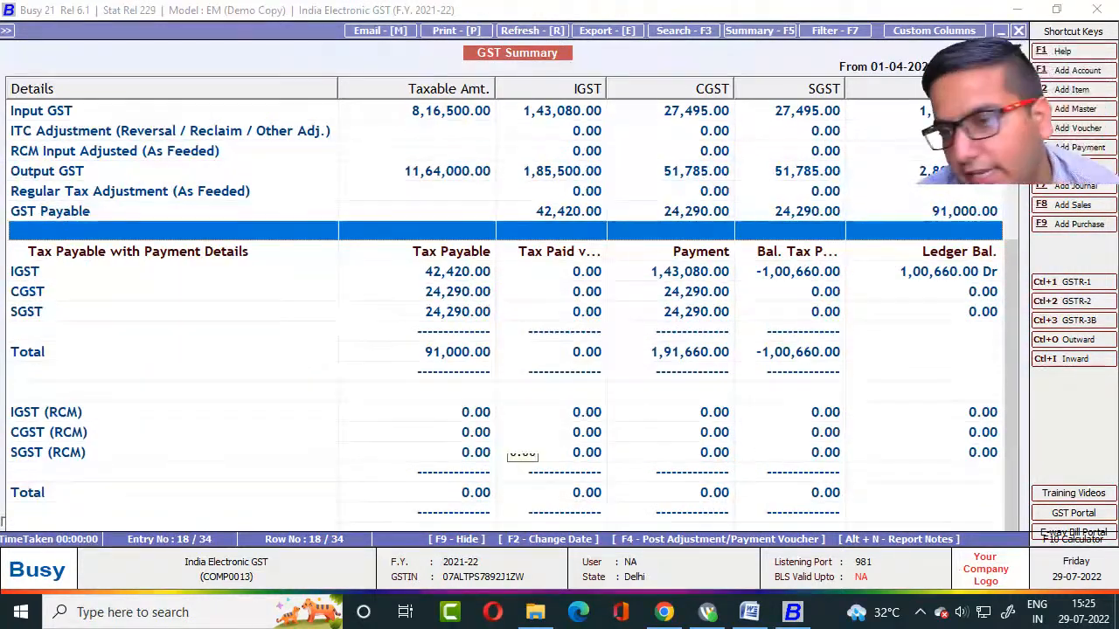
pyautogui.scroll(4, 507, 306)
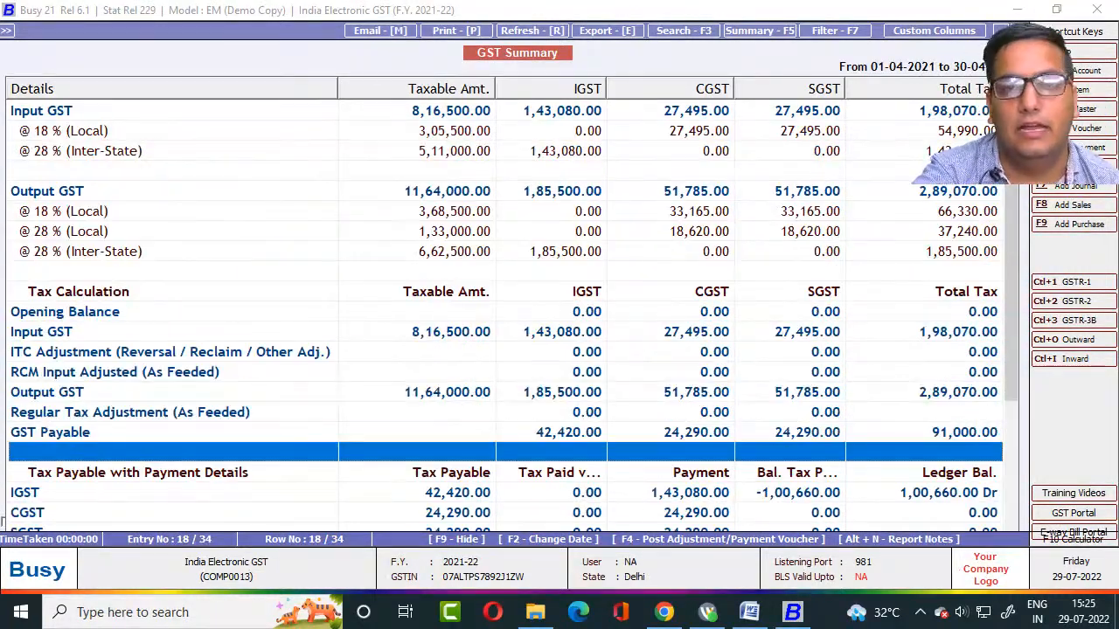
pyautogui.press('Up')
pyautogui.press('Up')
pyautogui.press('Up')
pyautogui.press('Up')
pyautogui.press('Up')
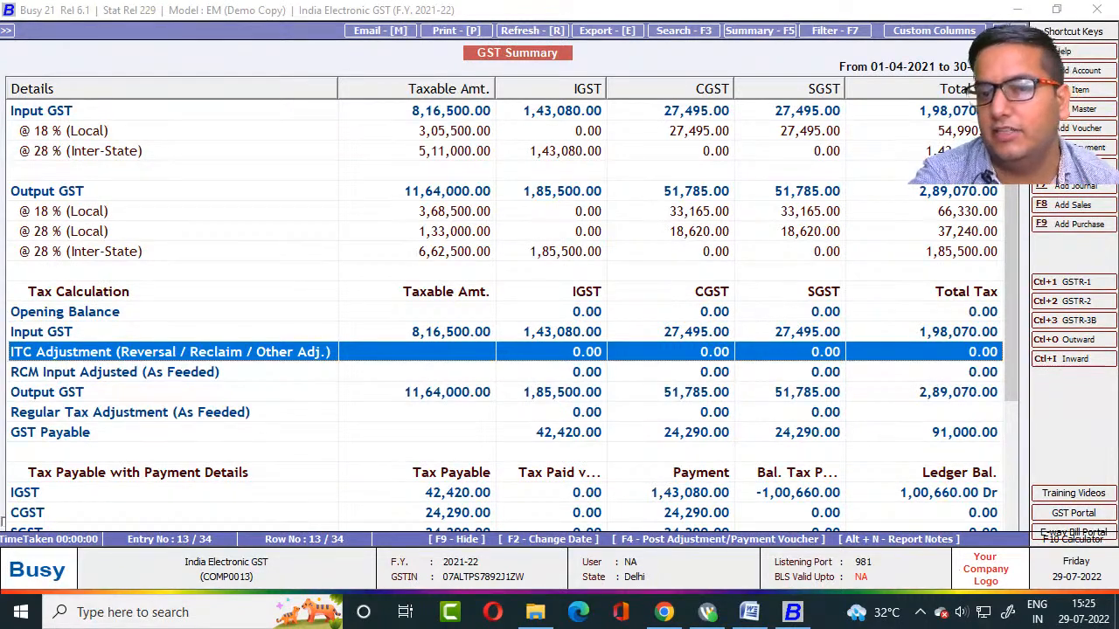
pyautogui.scroll(-4, 507, 306)
pyautogui.scroll(4, 610, 307)
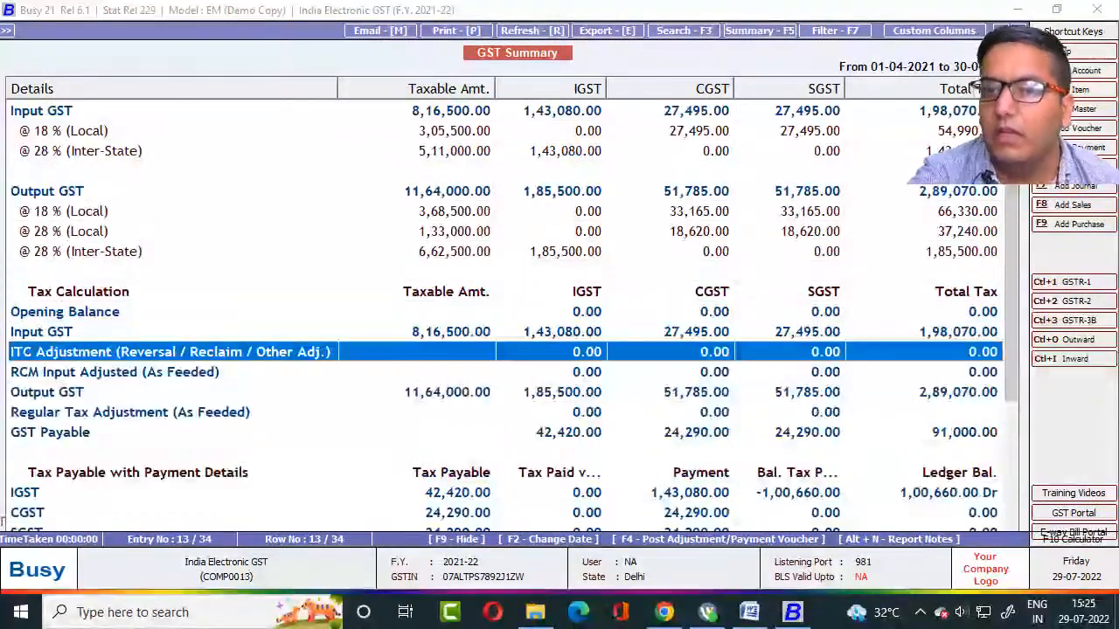
pyautogui.press('Up')
pyautogui.press('Up')
pyautogui.press('Up')
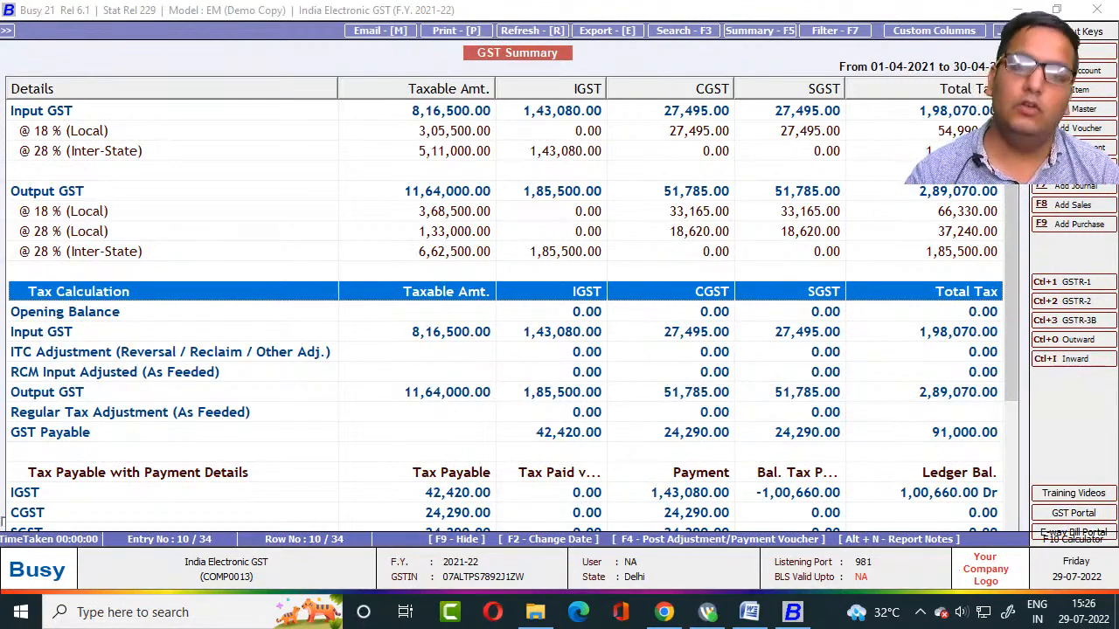
# Switch to Chrome and open the Skill Development courses page on tyariexamki.com.
pyautogui.hotkey('alt', 'Tab')
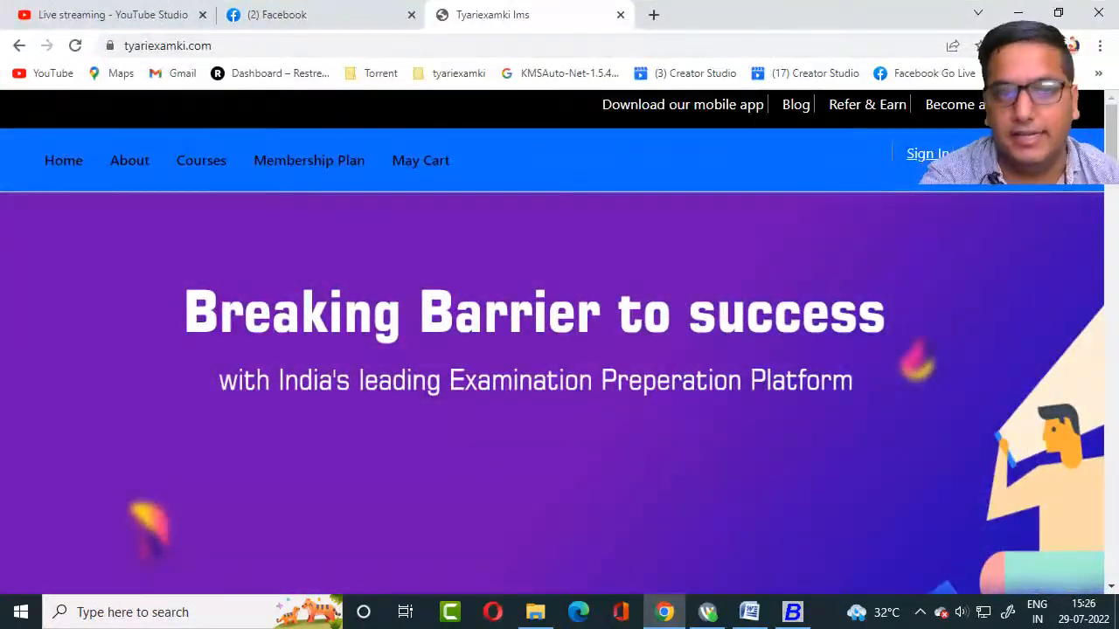
pyautogui.moveTo(201, 161)
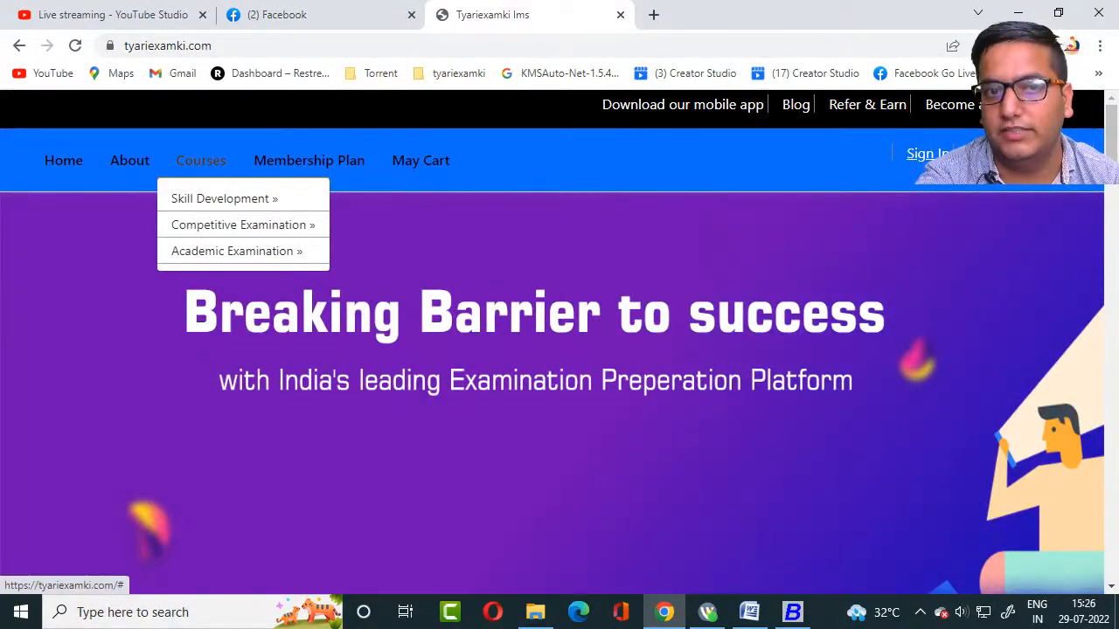
pyautogui.click(225, 198)
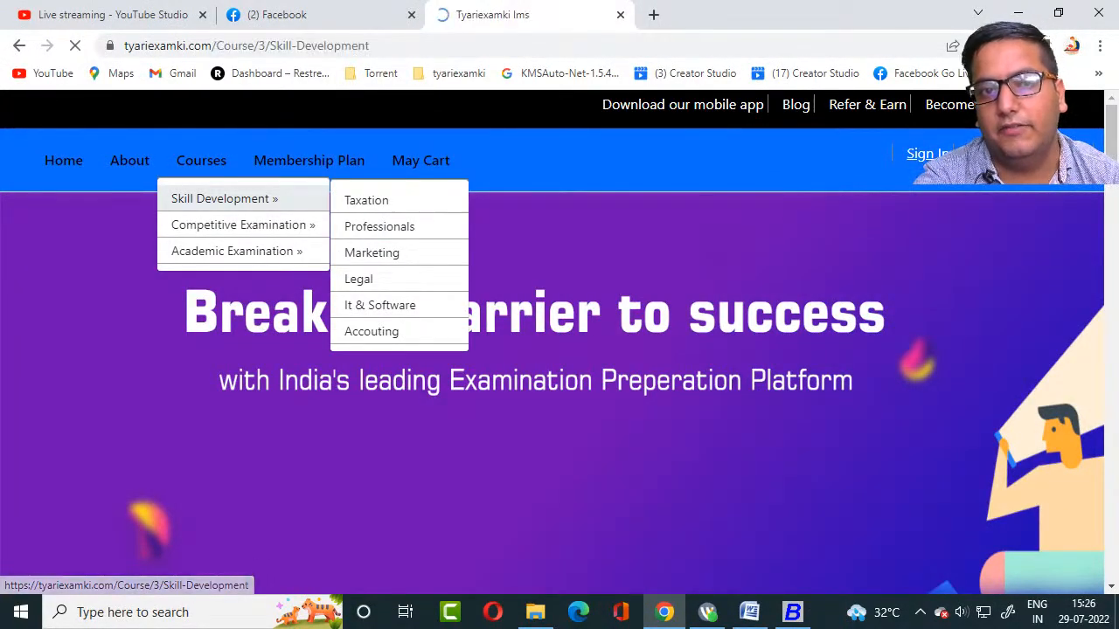
# Browse the Skill Development courses and open the details of the BUSY - 21 Accounting Software Live Batch course.
pyautogui.scroll(-5, 225, 199)
pyautogui.scroll(-15, 559, 367)
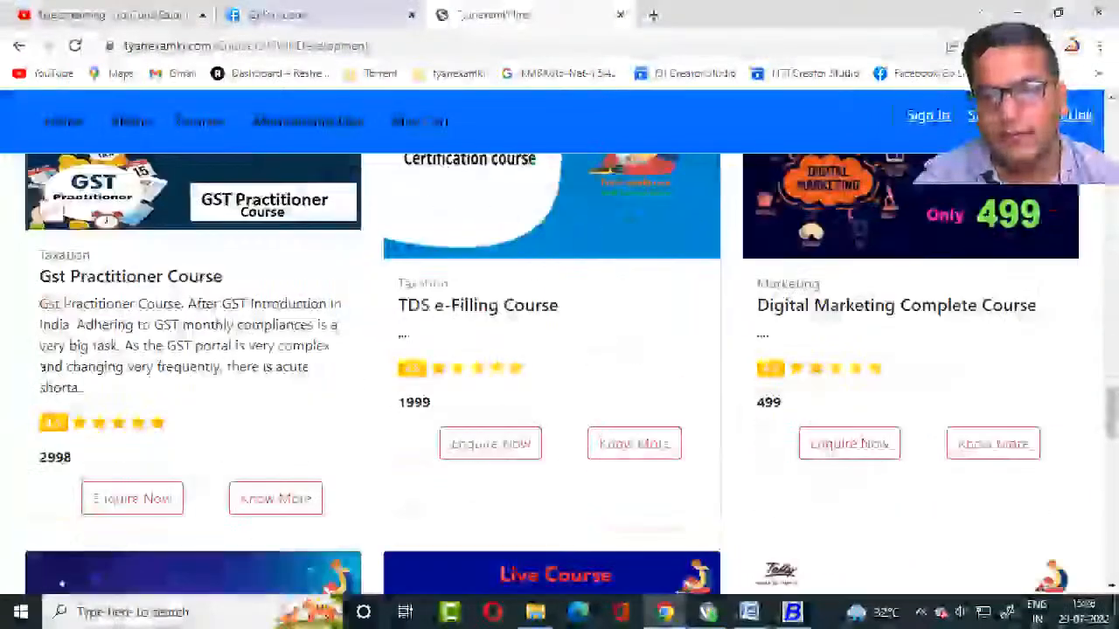
pyautogui.scroll(1, 560, 376)
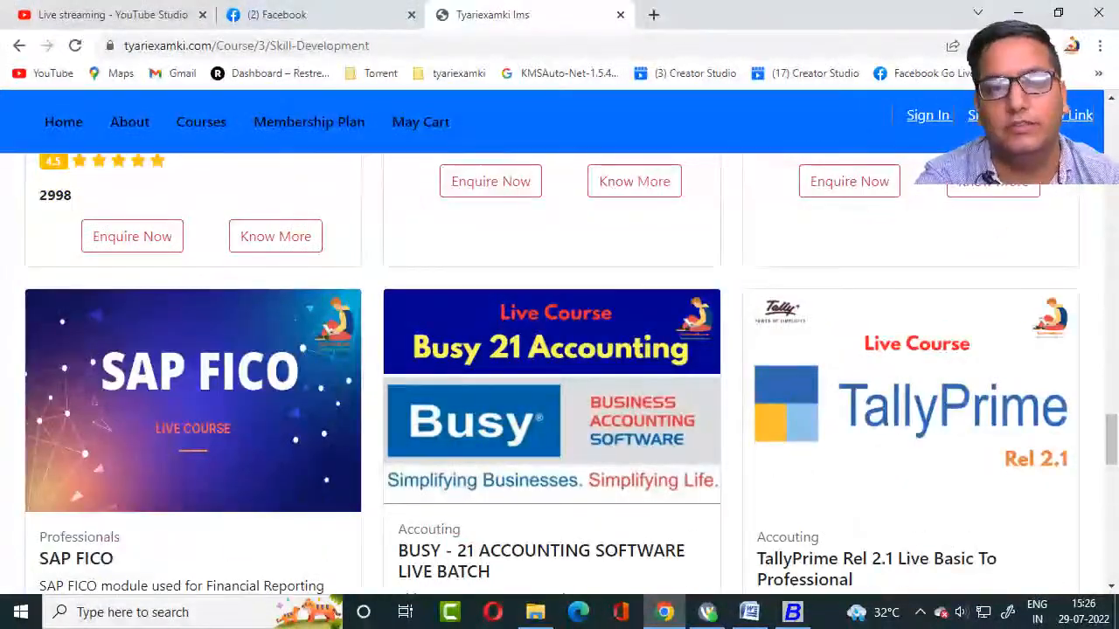
pyautogui.scroll(3, 560, 376)
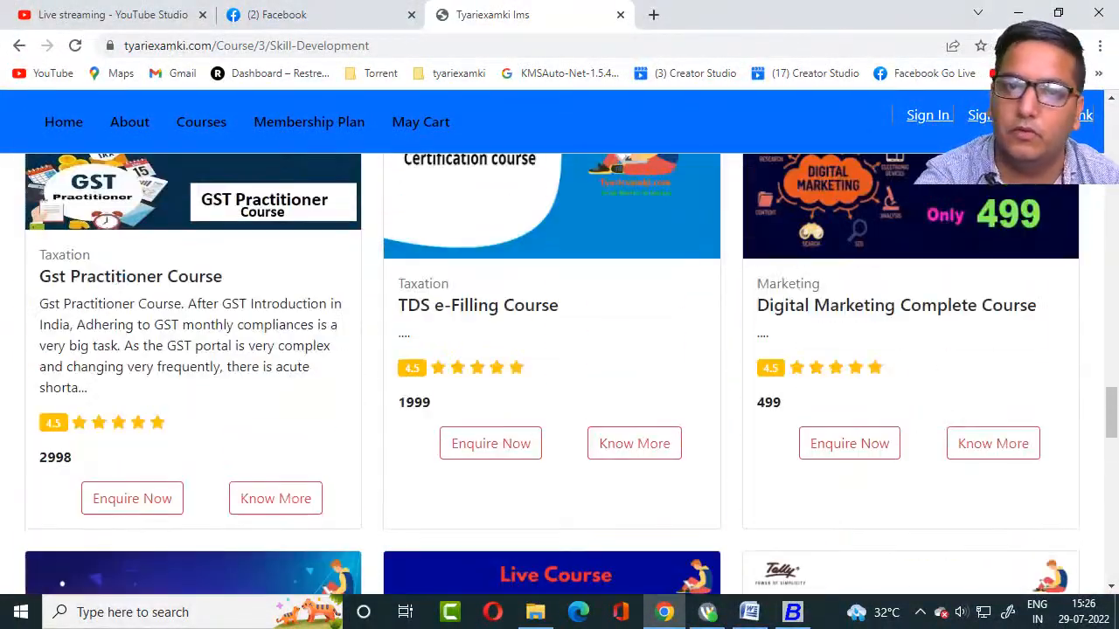
pyautogui.scroll(-2, 559, 375)
pyautogui.scroll(-3, 559, 375)
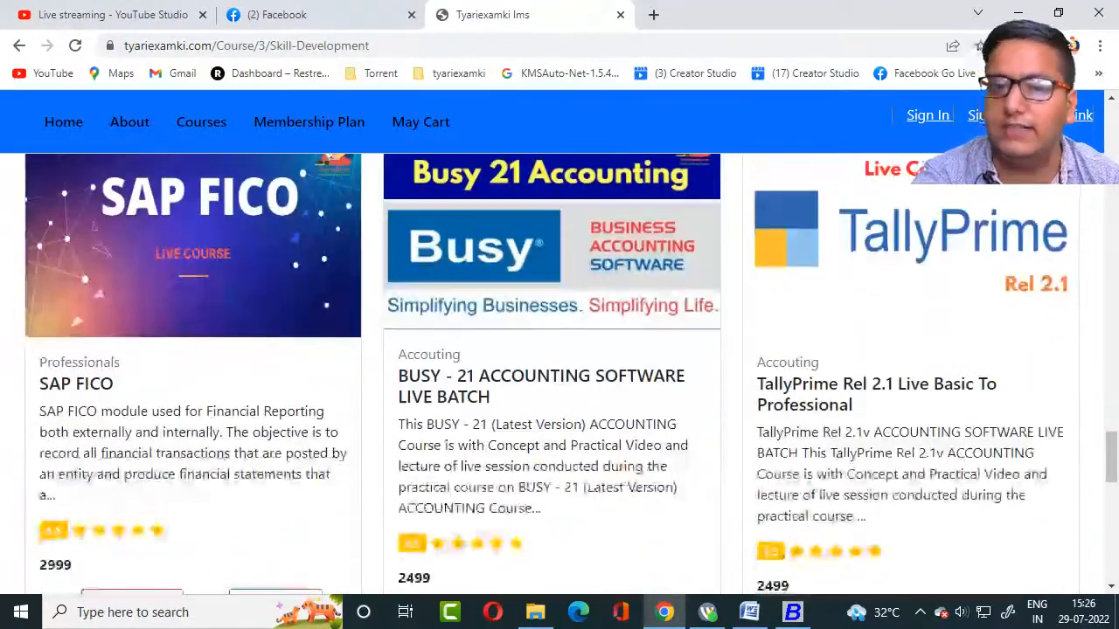
pyautogui.scroll(-3, 560, 376)
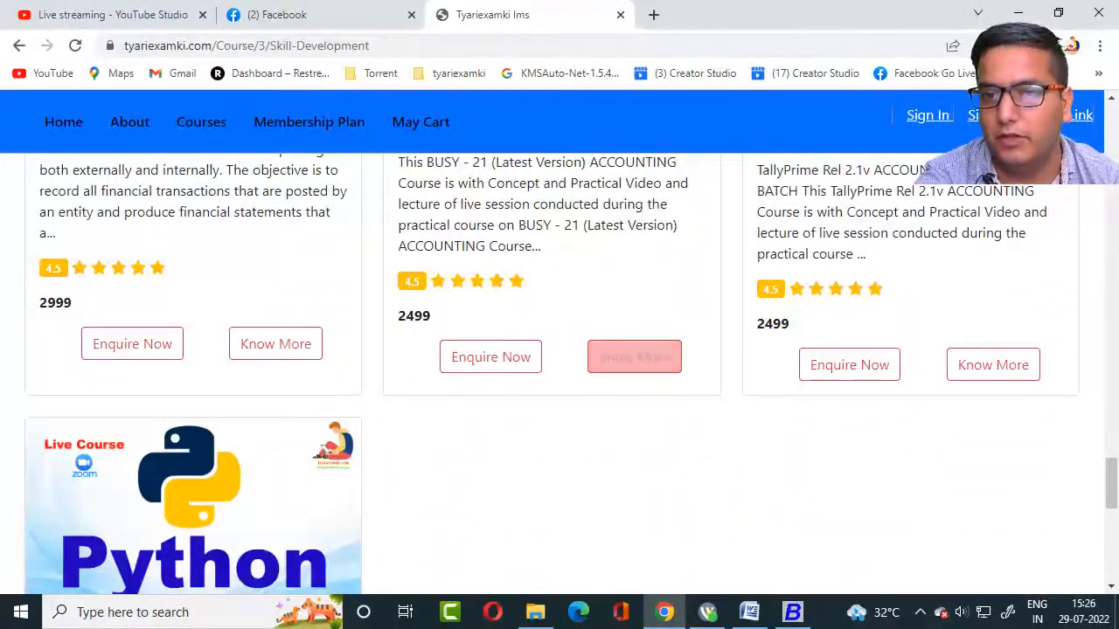
pyautogui.click(635, 357)
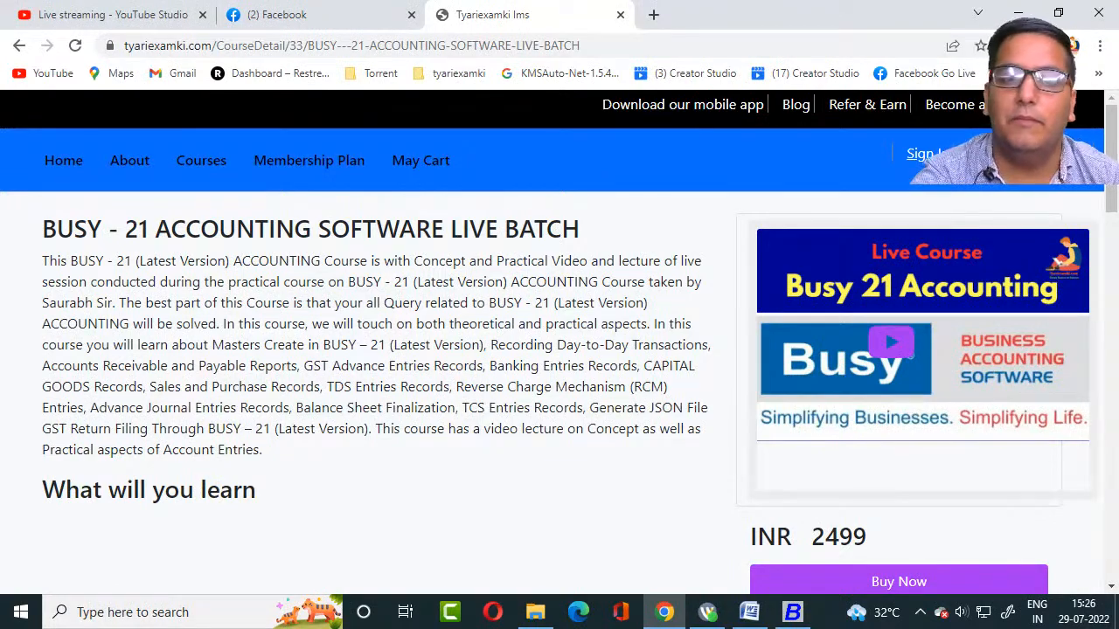
# Examine the course curriculum from Introduction of BUSY - 21 through the GST, TDS, RCM and TCS entry topics.
pyautogui.scroll(-12, 559, 375)
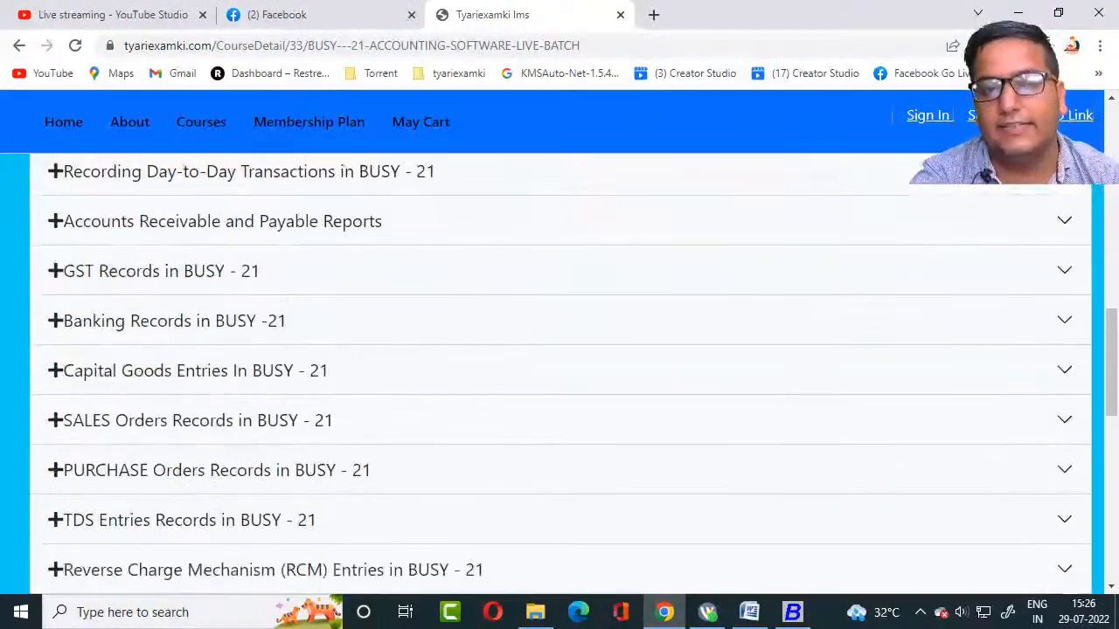
pyautogui.scroll(-4, 559, 376)
pyautogui.scroll(3, 559, 376)
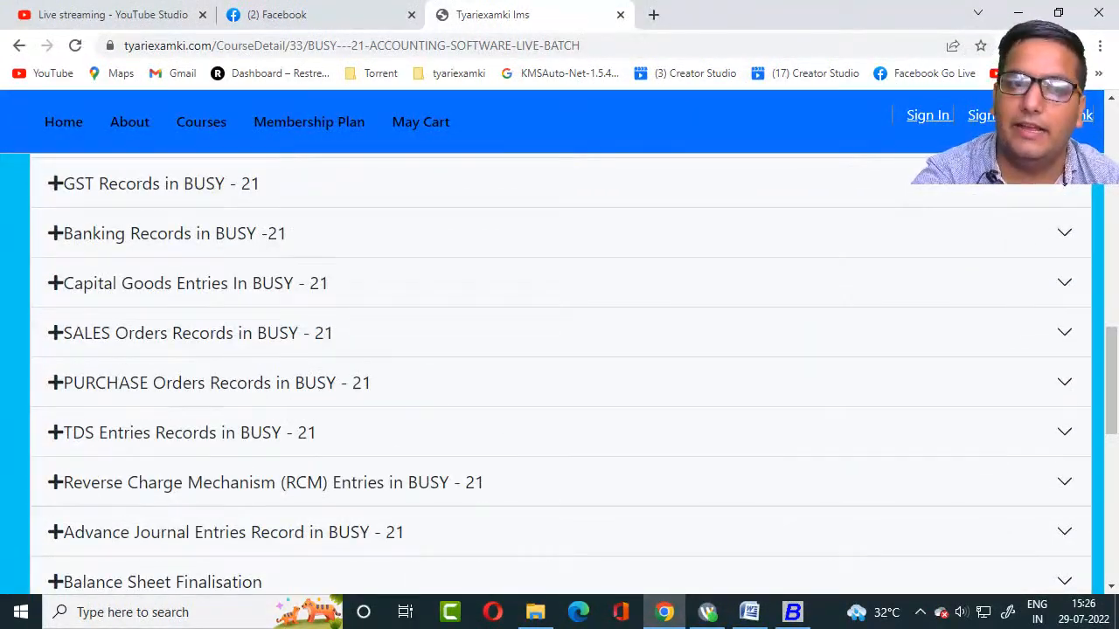
pyautogui.scroll(4, 560, 376)
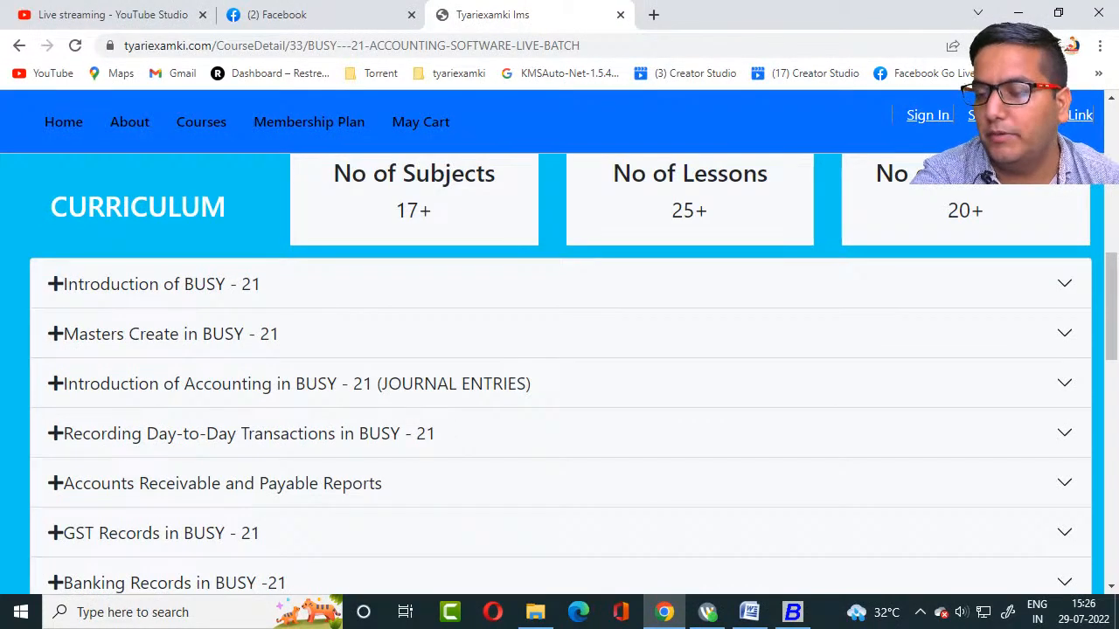
pyautogui.scroll(2, 559, 376)
pyautogui.scroll(-3, 559, 376)
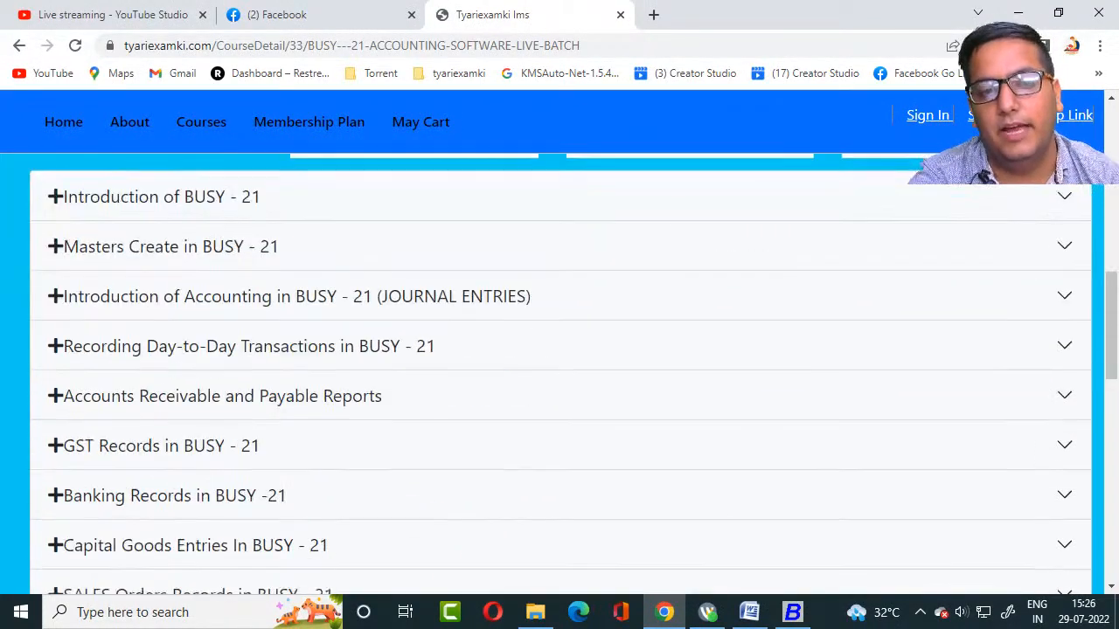
pyautogui.scroll(-4, 559, 376)
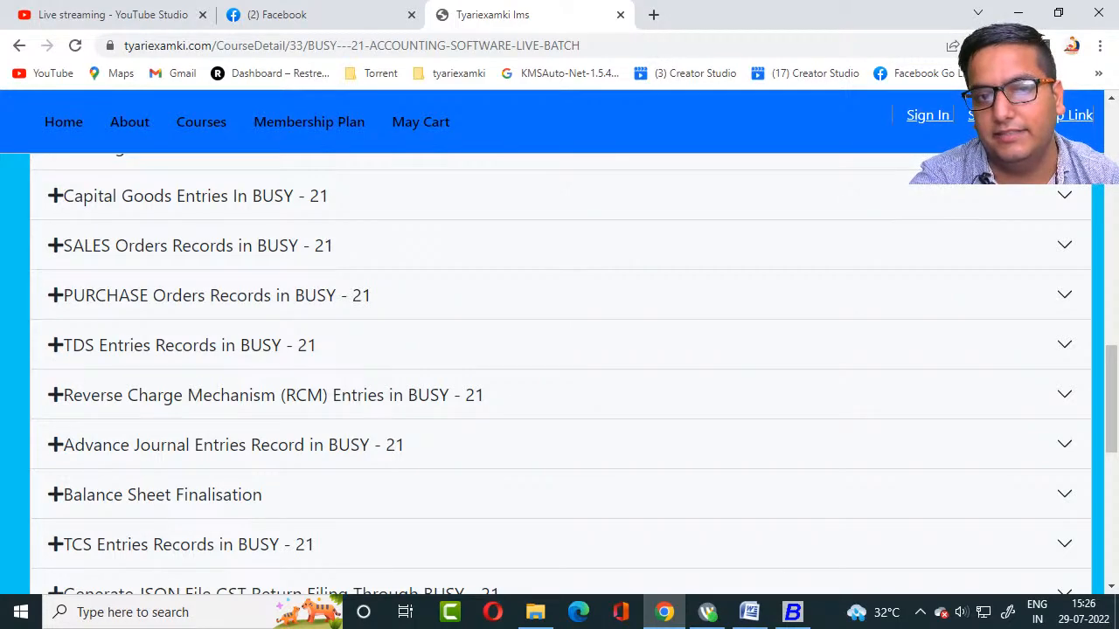
# Review the BUSY - 21 course's description, price, purchase options and list of class features.
pyautogui.scroll(8, 559, 376)
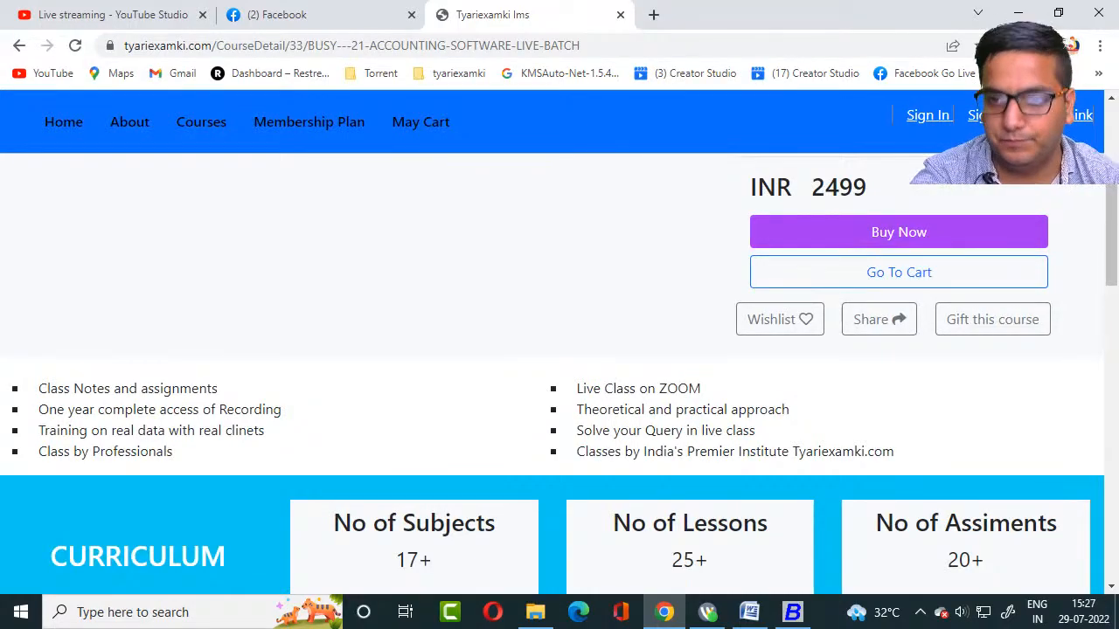
pyautogui.scroll(4, 559, 376)
pyautogui.scroll(-2, 560, 376)
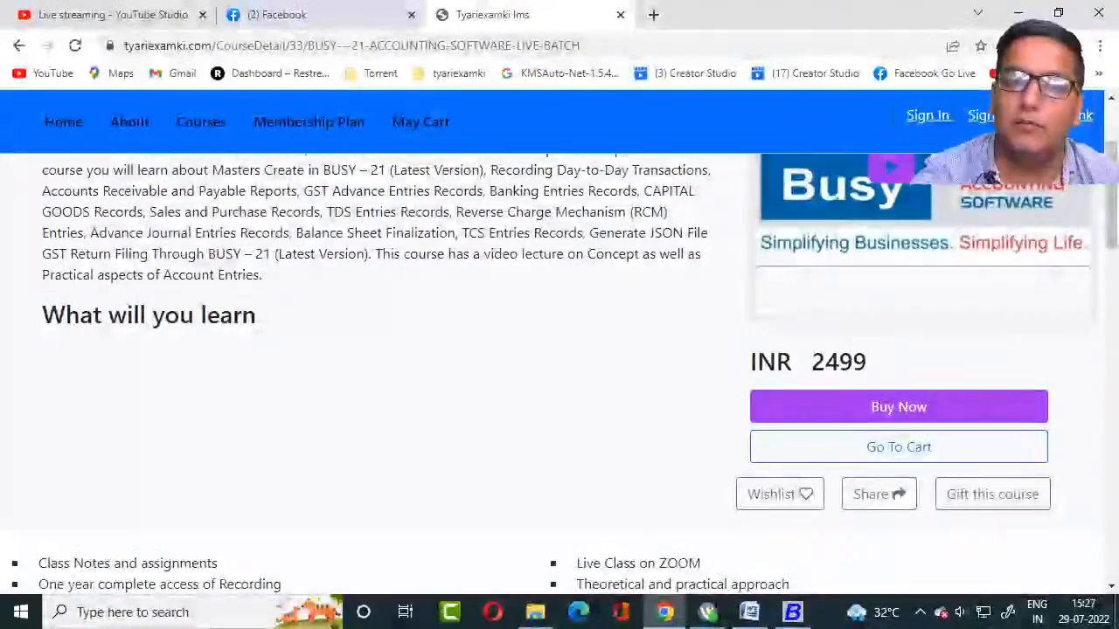
pyautogui.scroll(2, 559, 376)
pyautogui.scroll(-1, 560, 376)
pyautogui.scroll(-1, 560, 376)
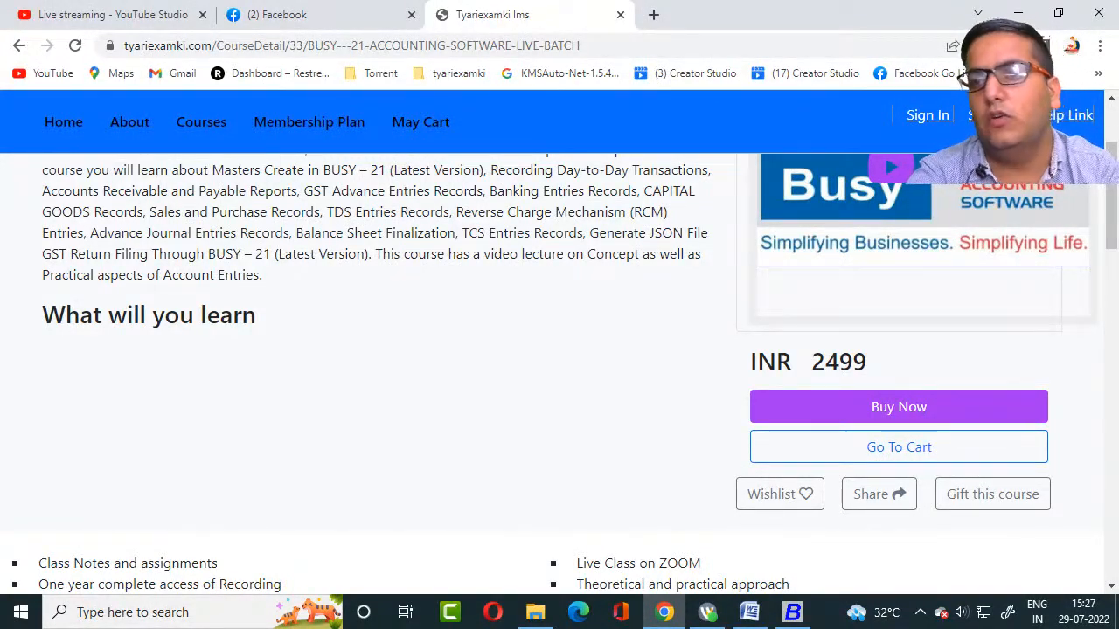
pyautogui.scroll(-3, 560, 376)
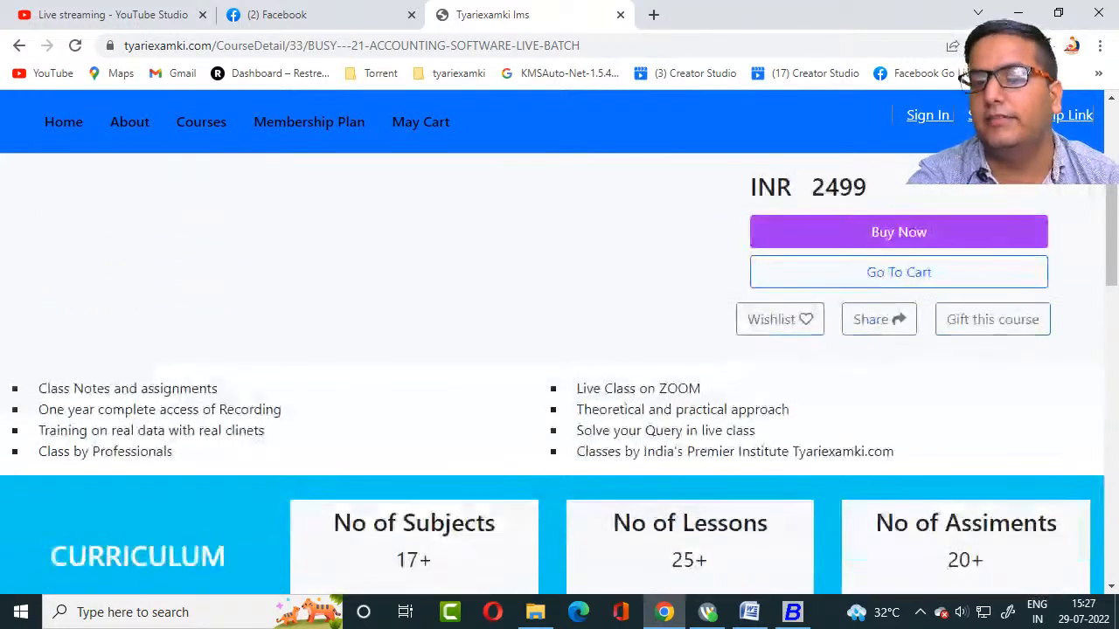
pyautogui.scroll(3, 559, 376)
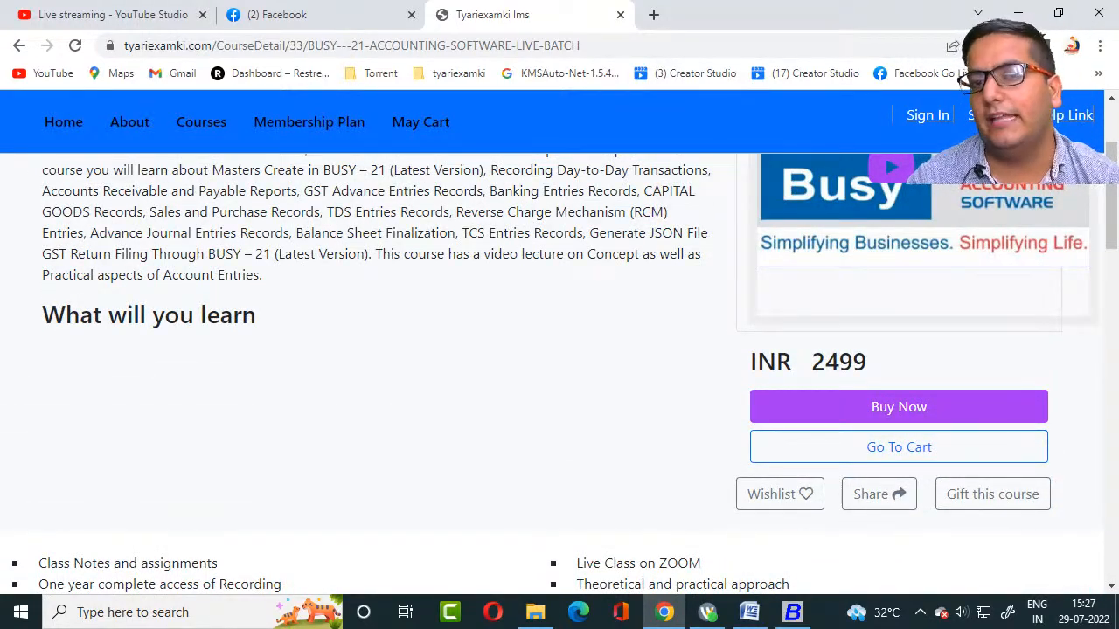
pyautogui.scroll(-2, 560, 374)
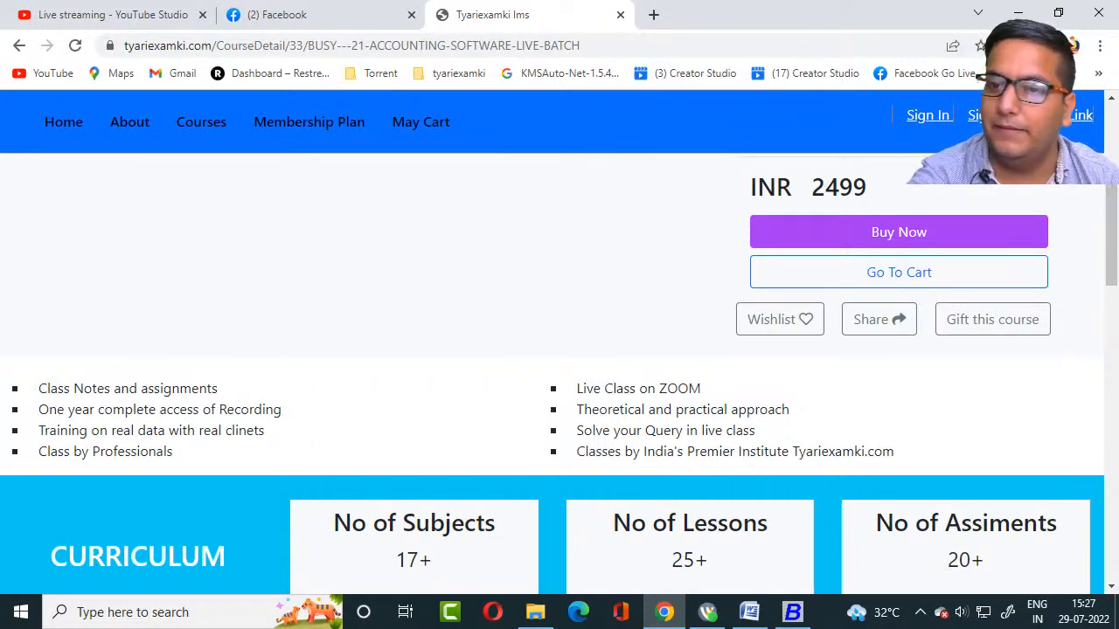
pyautogui.scroll(2, 560, 374)
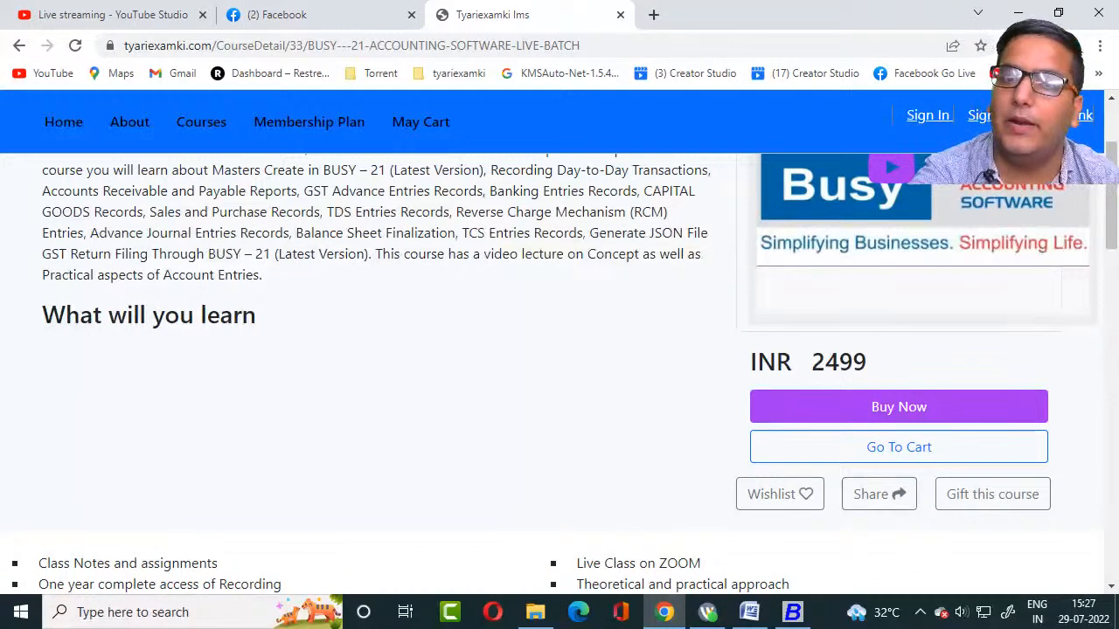
pyautogui.scroll(-2, 560, 374)
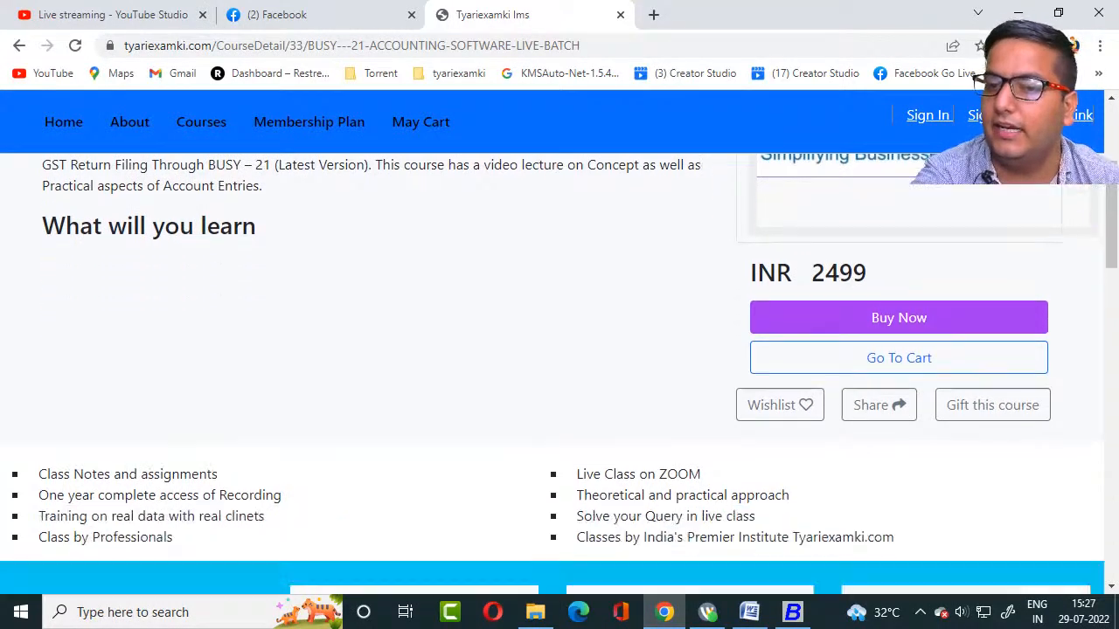